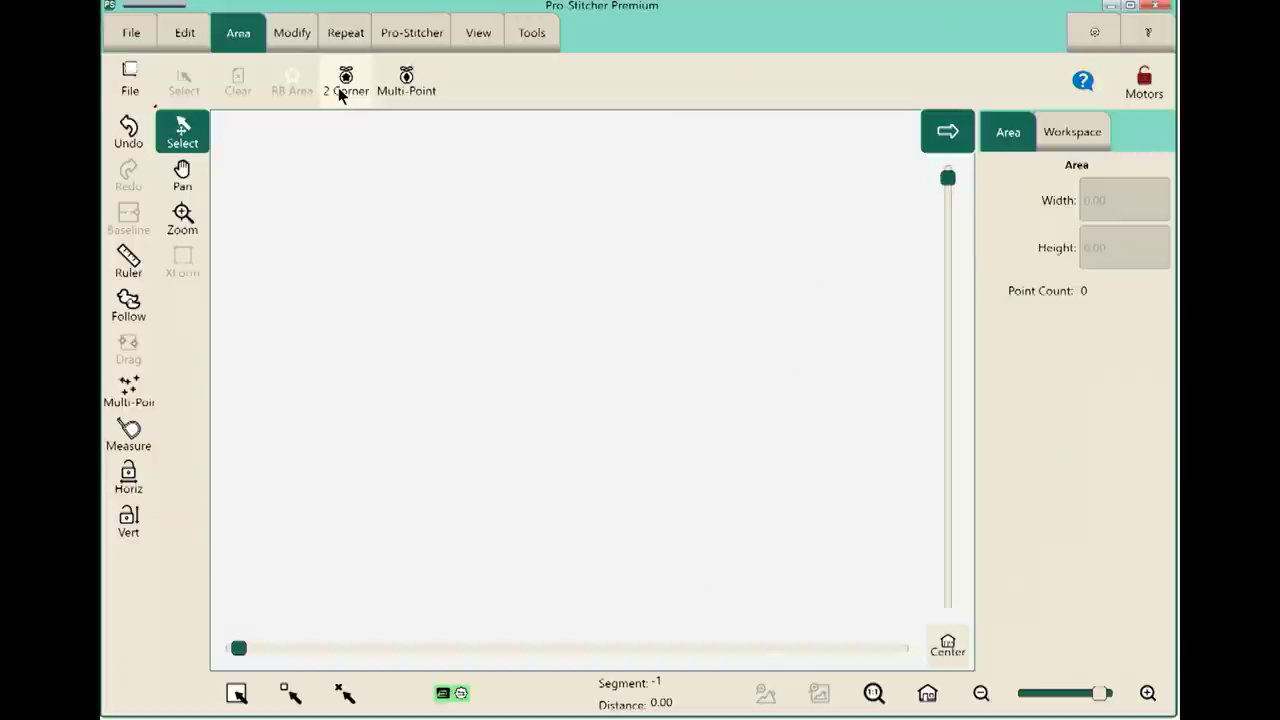
Mark two opposite corners to define a 2 Corner sewing area about 38.70 wide and 0.16 high.
{"action": "left_click", "coordinate": [340, 90]}
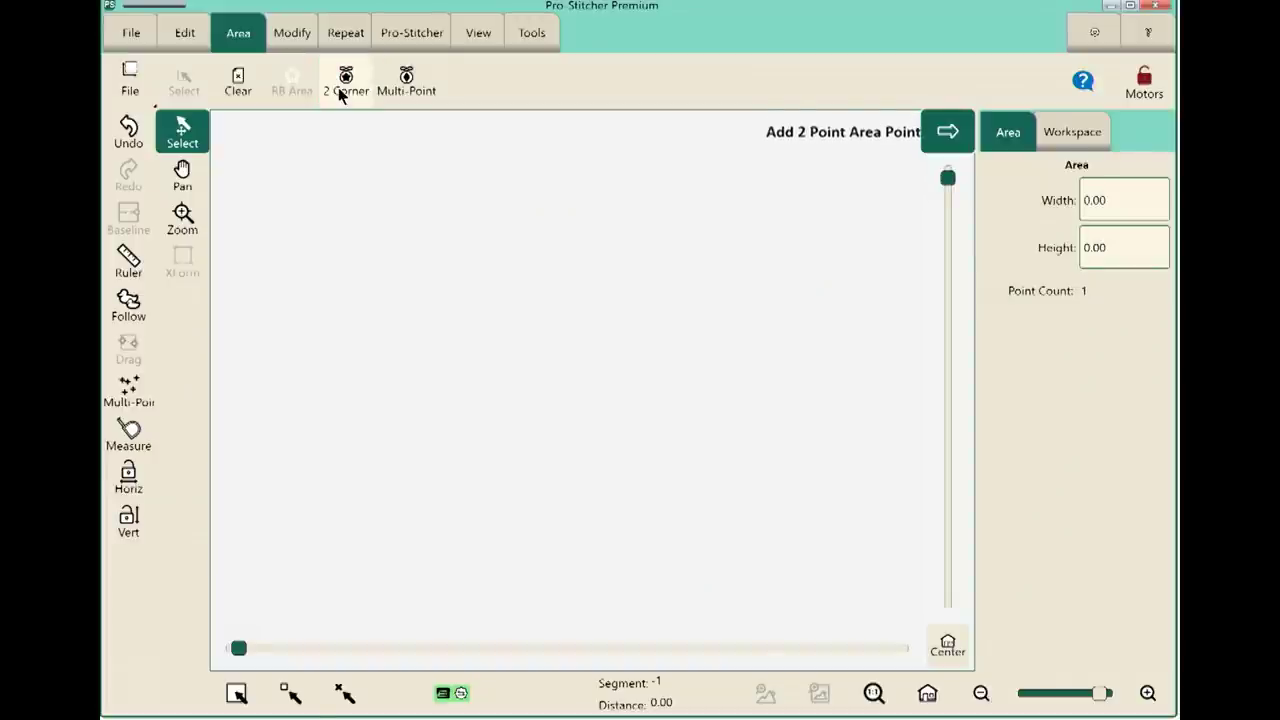
{"action": "left_click", "coordinate": [927, 693]}
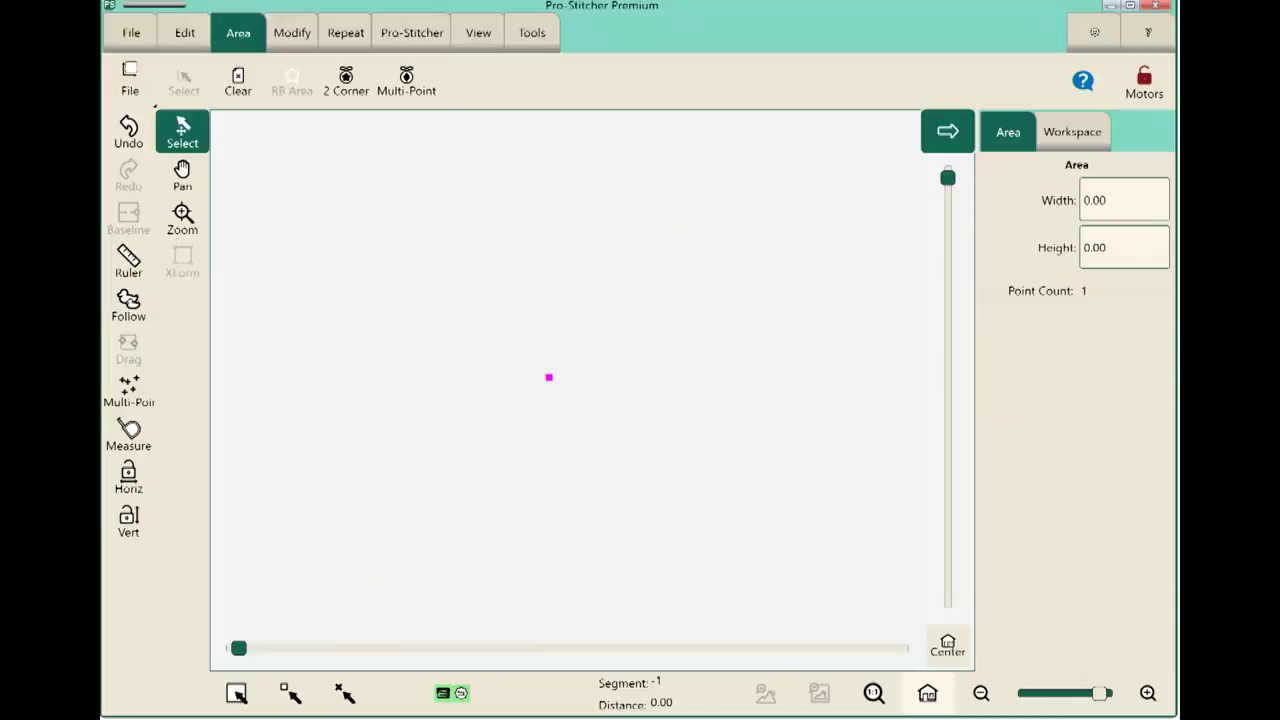
{"action": "left_click", "coordinate": [357, 96]}
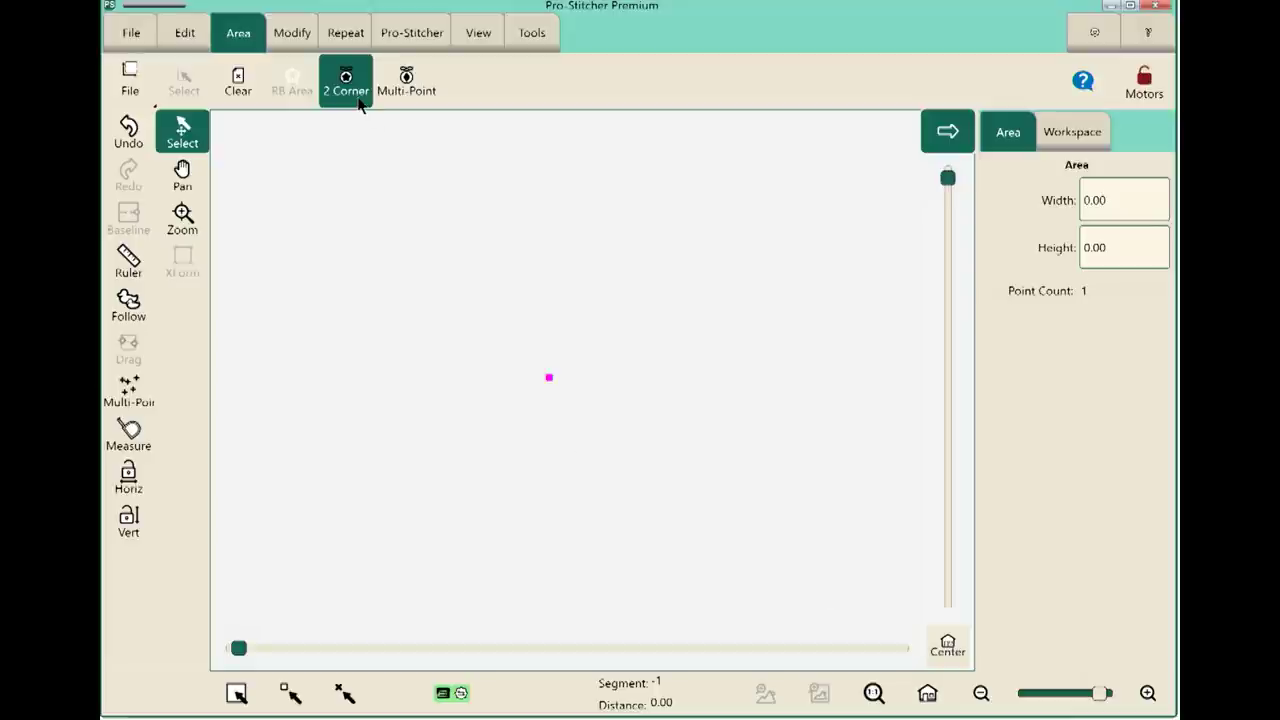
{"action": "left_click", "coordinate": [927, 692]}
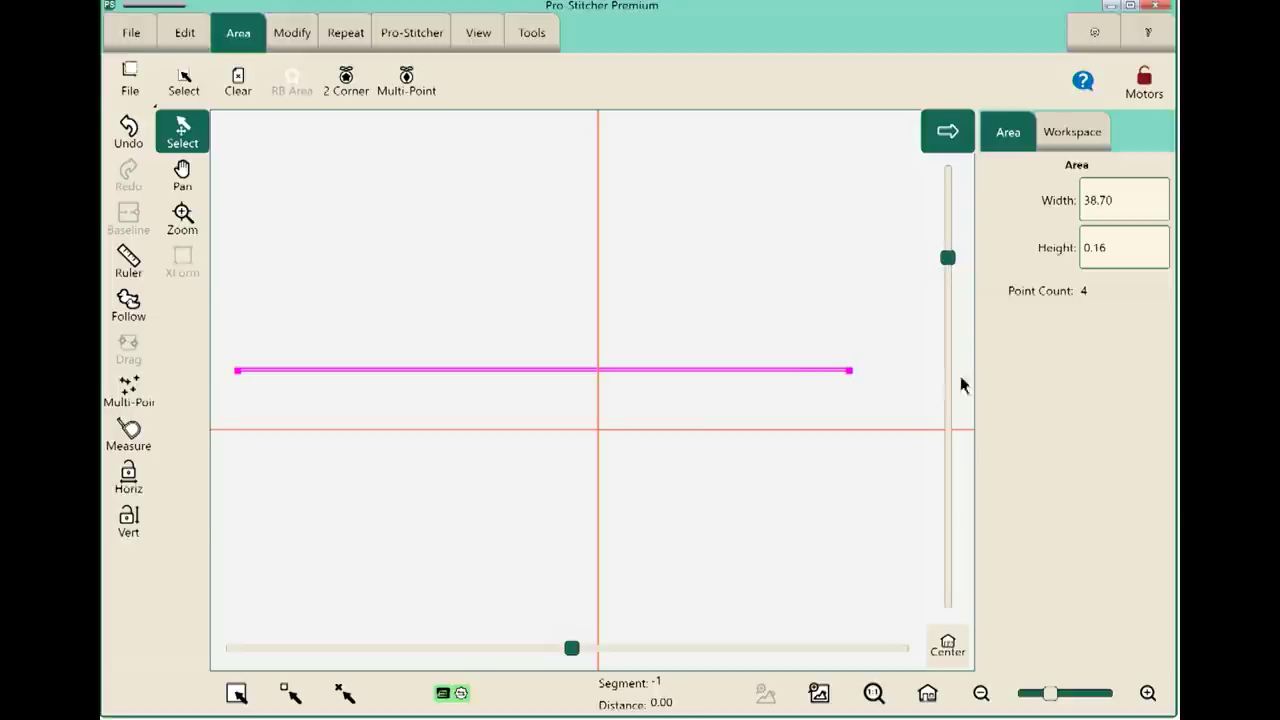
Set the area's height to 45 and centre the whole area in the workspace view.
{"action": "left_click", "coordinate": [1133, 253]}
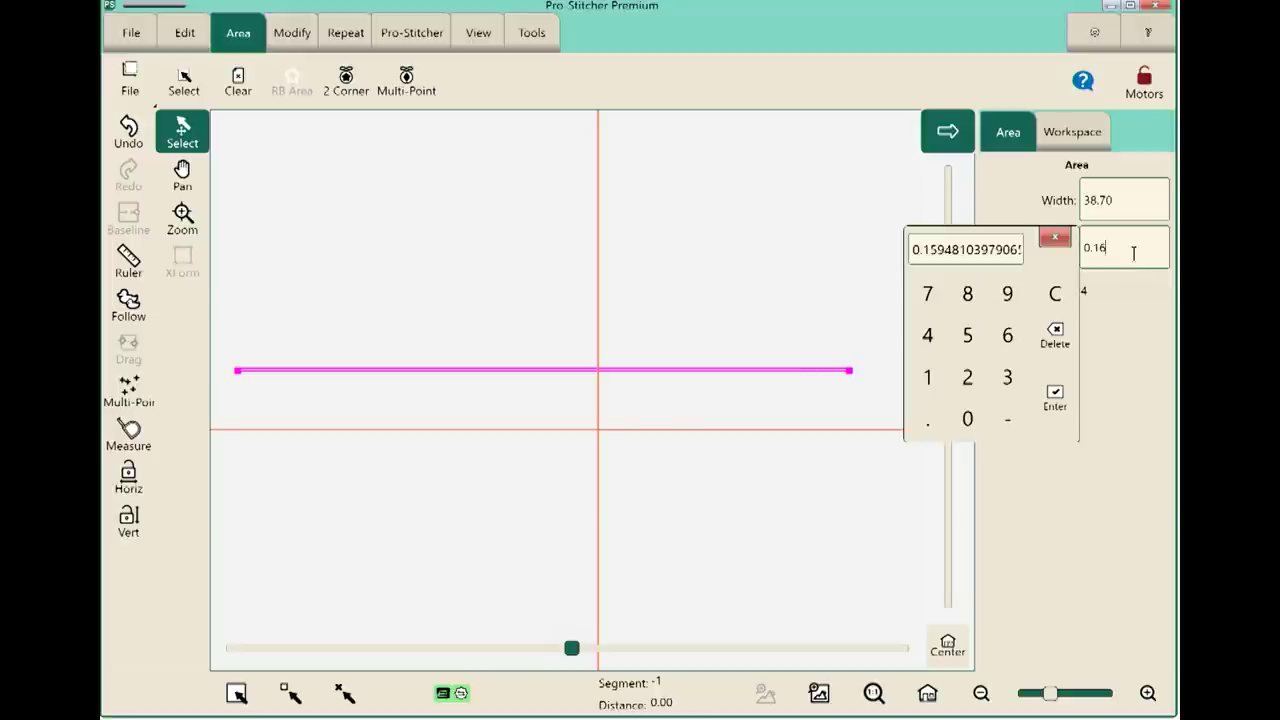
{"action": "key", "text": "Return"}
{"action": "left_click", "coordinate": [1086, 247]}
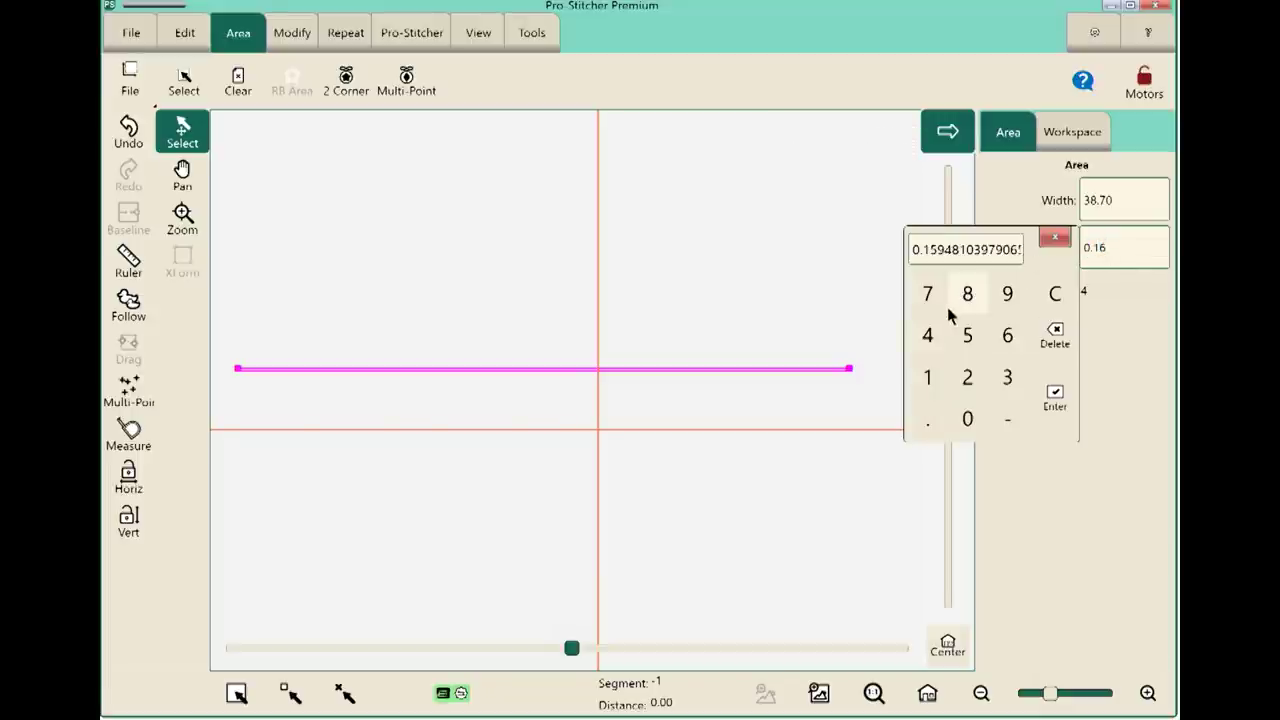
{"action": "left_click", "coordinate": [927, 335]}
{"action": "left_click", "coordinate": [967, 335]}
{"action": "left_click", "coordinate": [927, 419]}
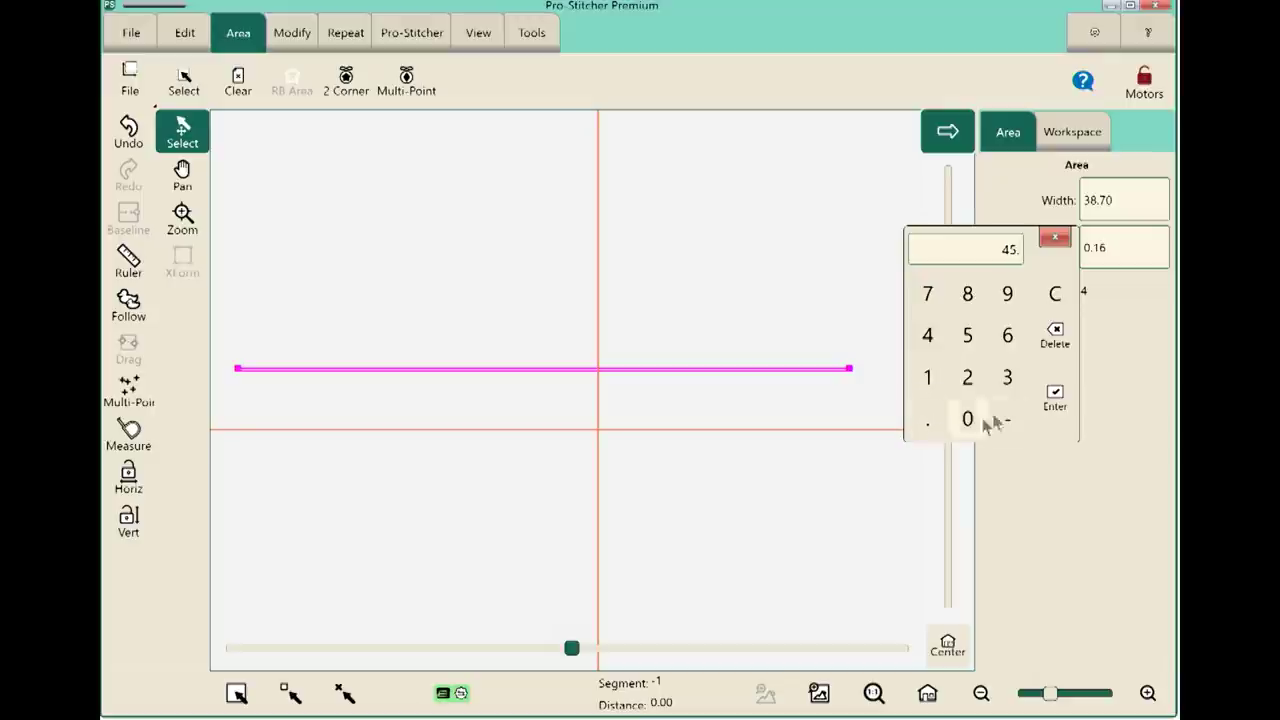
{"action": "left_click", "coordinate": [1052, 400]}
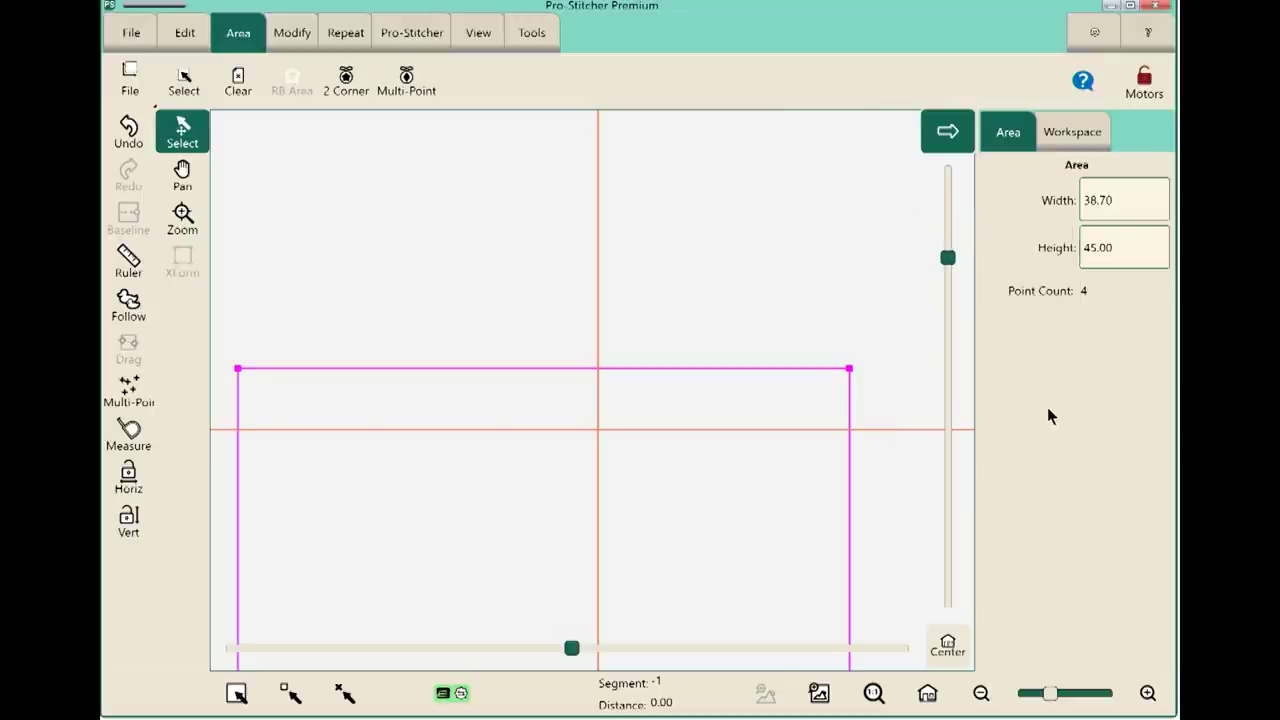
{"action": "left_click", "coordinate": [926, 692]}
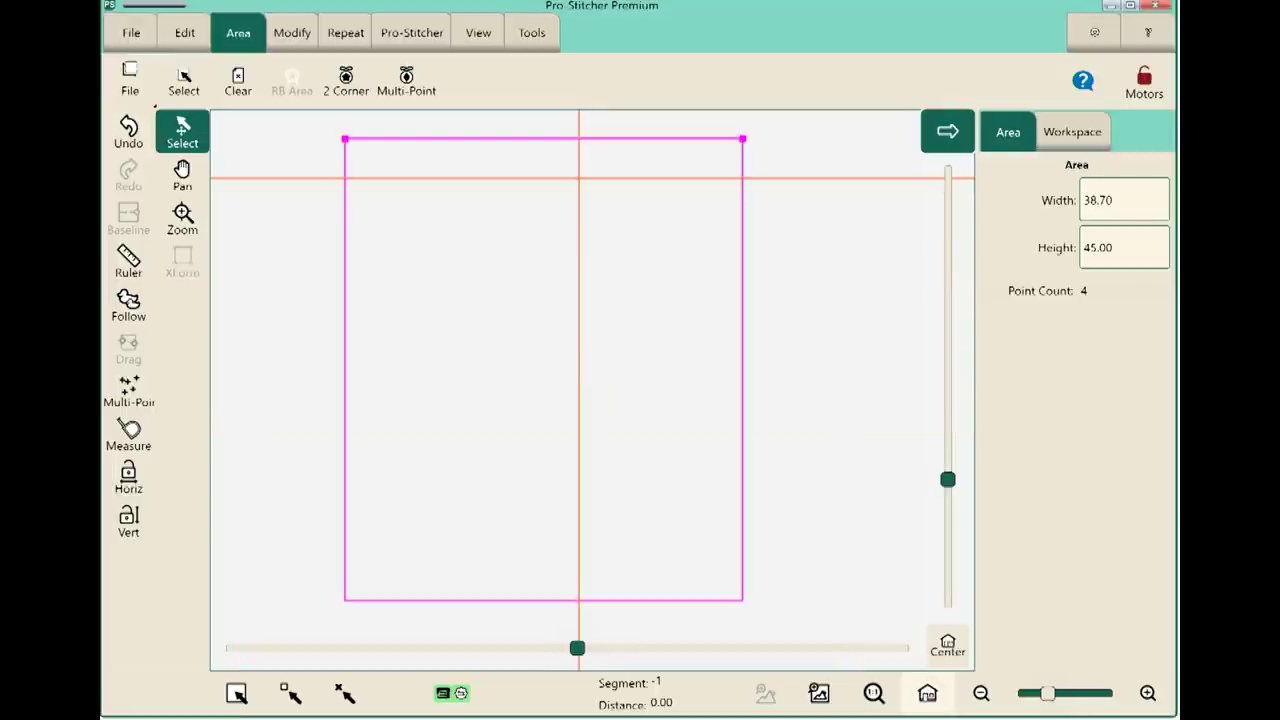
{"action": "left_click", "coordinate": [960, 638]}
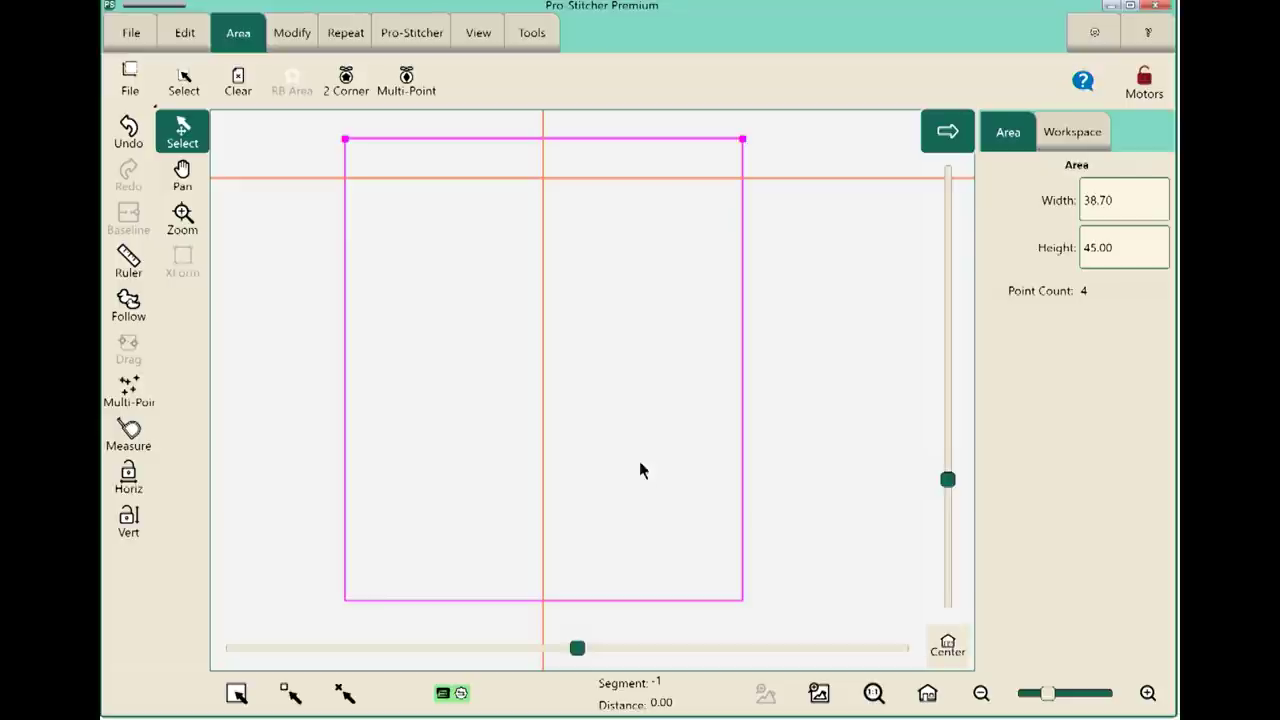
Open the Clover Edge to Edge design from the HQ Designs Continuous Line folder.
{"action": "left_click", "coordinate": [133, 37]}
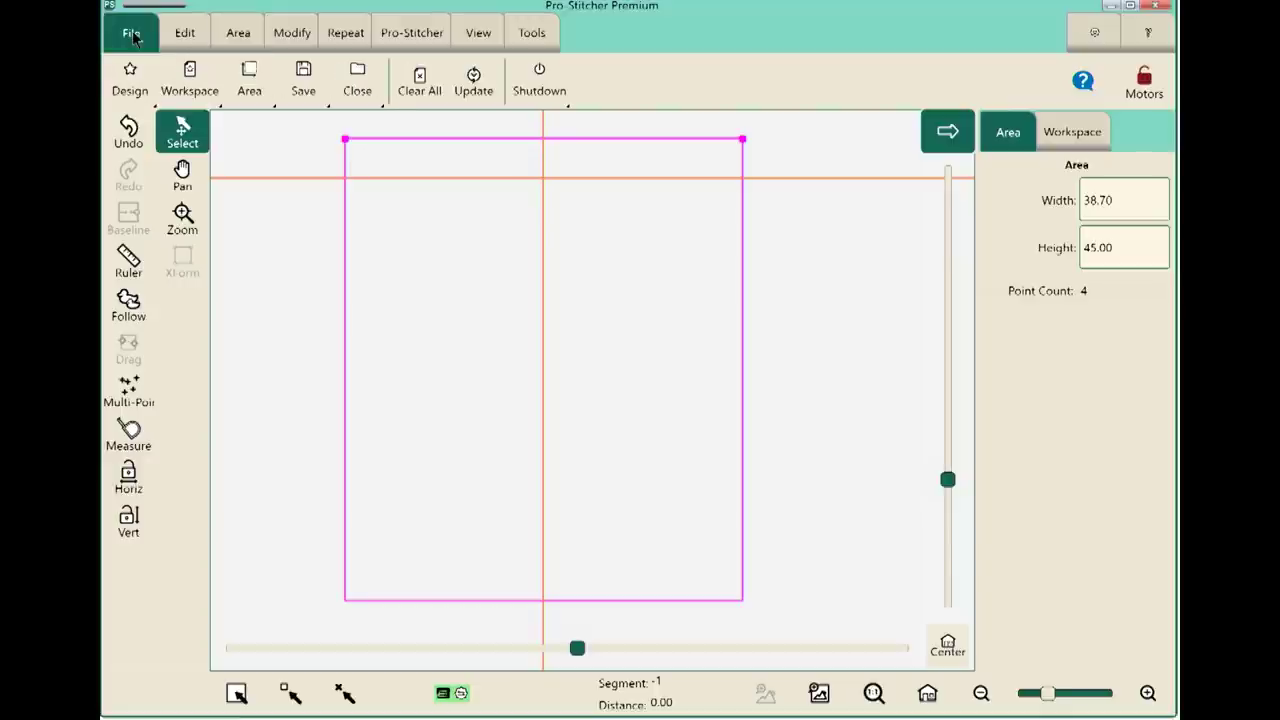
{"action": "left_click", "coordinate": [128, 80]}
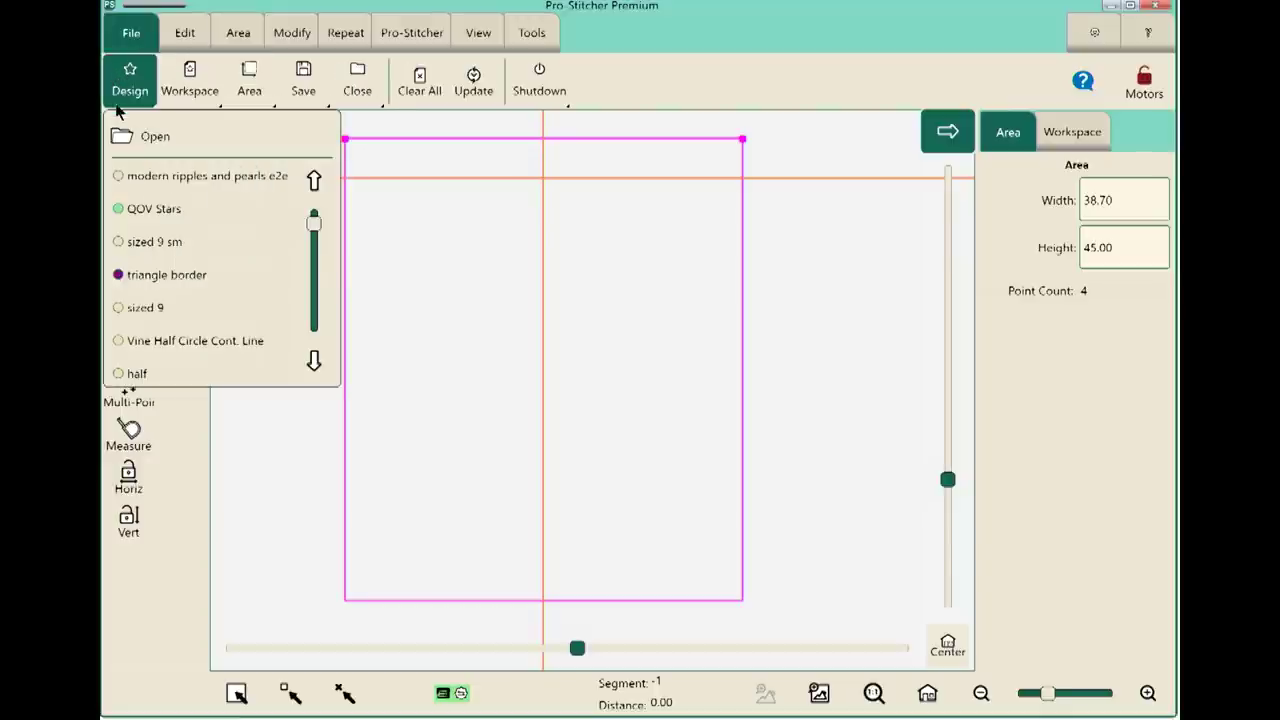
{"action": "left_click", "coordinate": [140, 135]}
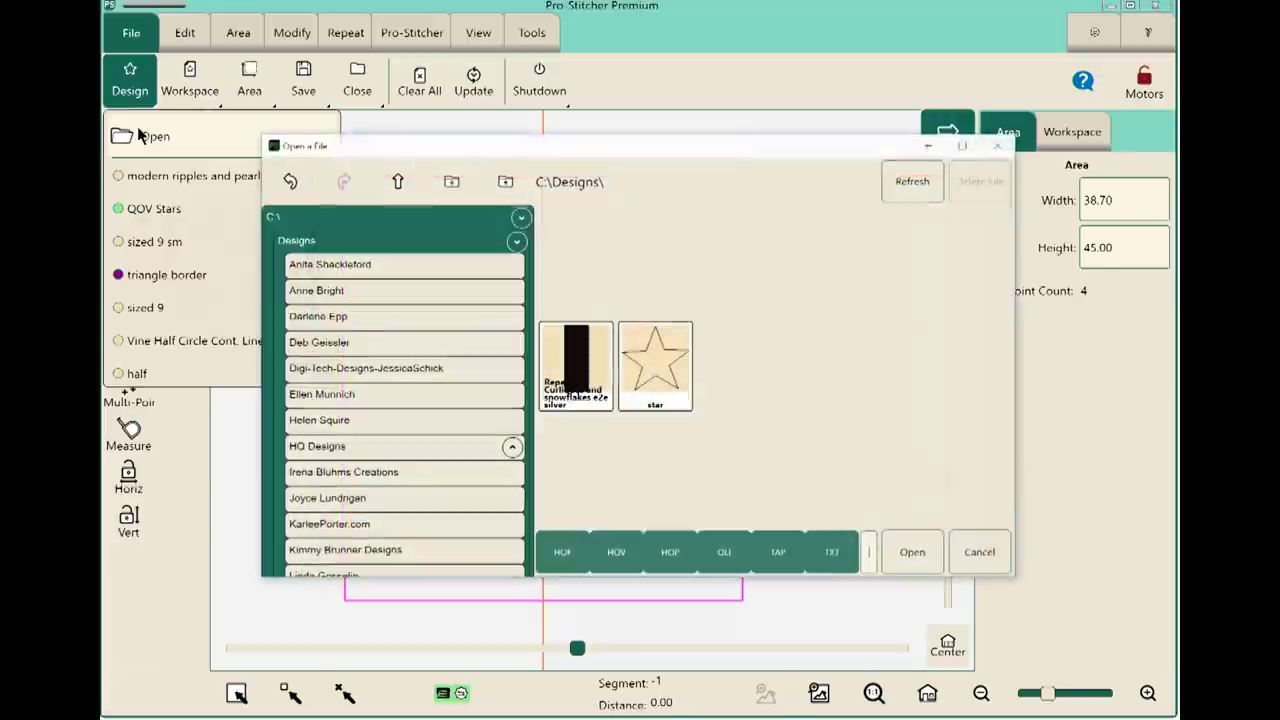
{"action": "scroll", "coordinate": [436, 335], "scroll_direction": "down", "scroll_amount": 3}
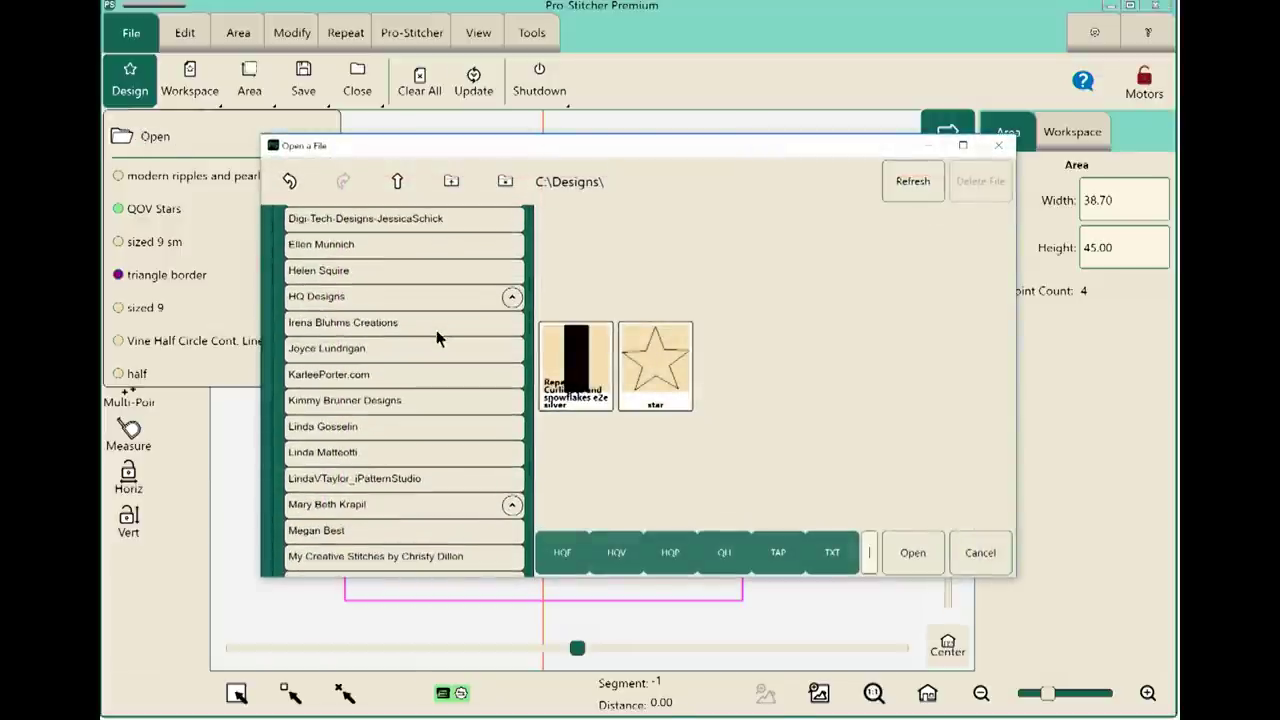
{"action": "left_click", "coordinate": [464, 302]}
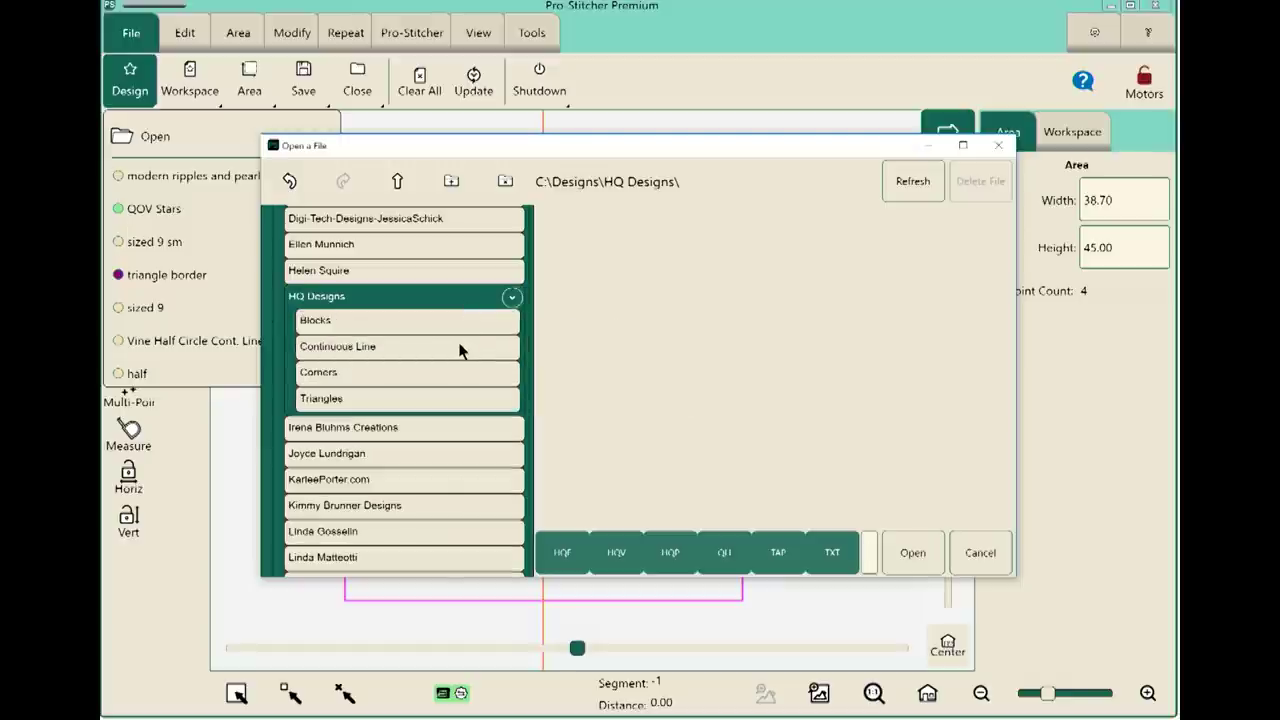
{"action": "left_click", "coordinate": [460, 349]}
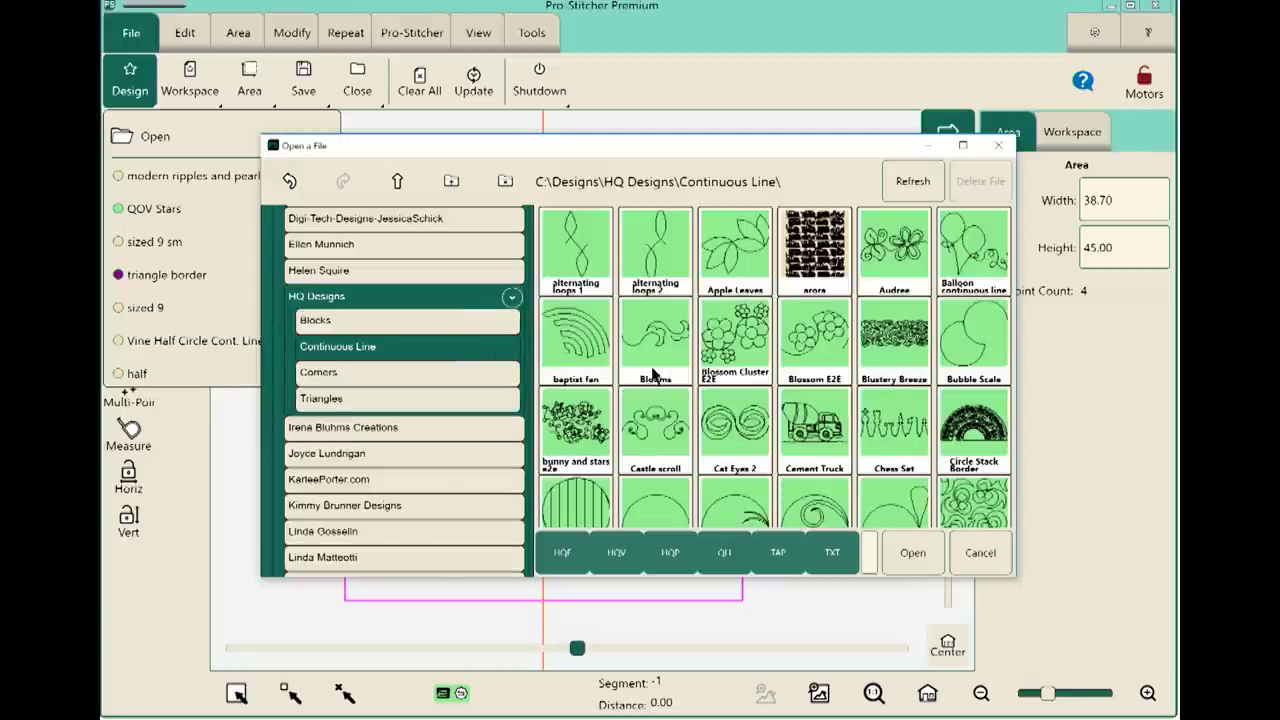
{"action": "left_click", "coordinate": [975, 518]}
{"action": "left_click", "coordinate": [928, 550]}
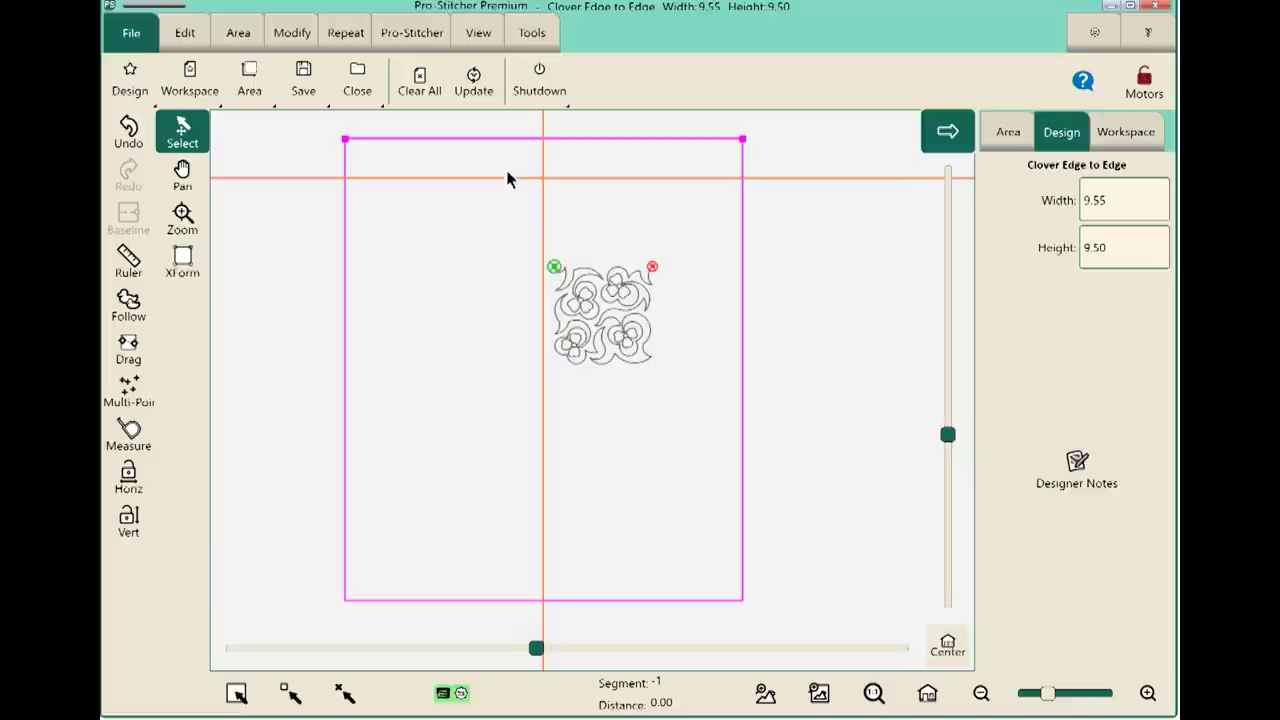
Fit basic repeats of the clover design to the area, stretched vertically to its full height with 5 vertical repeats.
{"action": "left_click", "coordinate": [346, 34]}
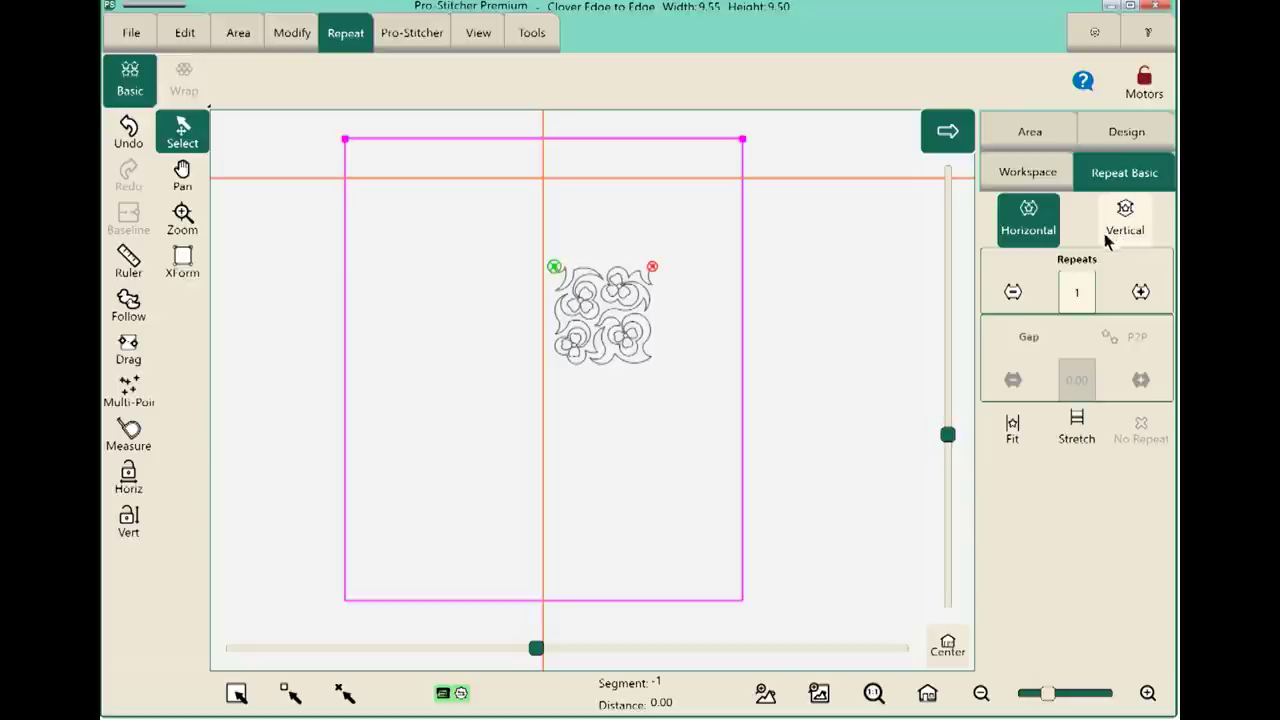
{"action": "left_click", "coordinate": [1010, 445]}
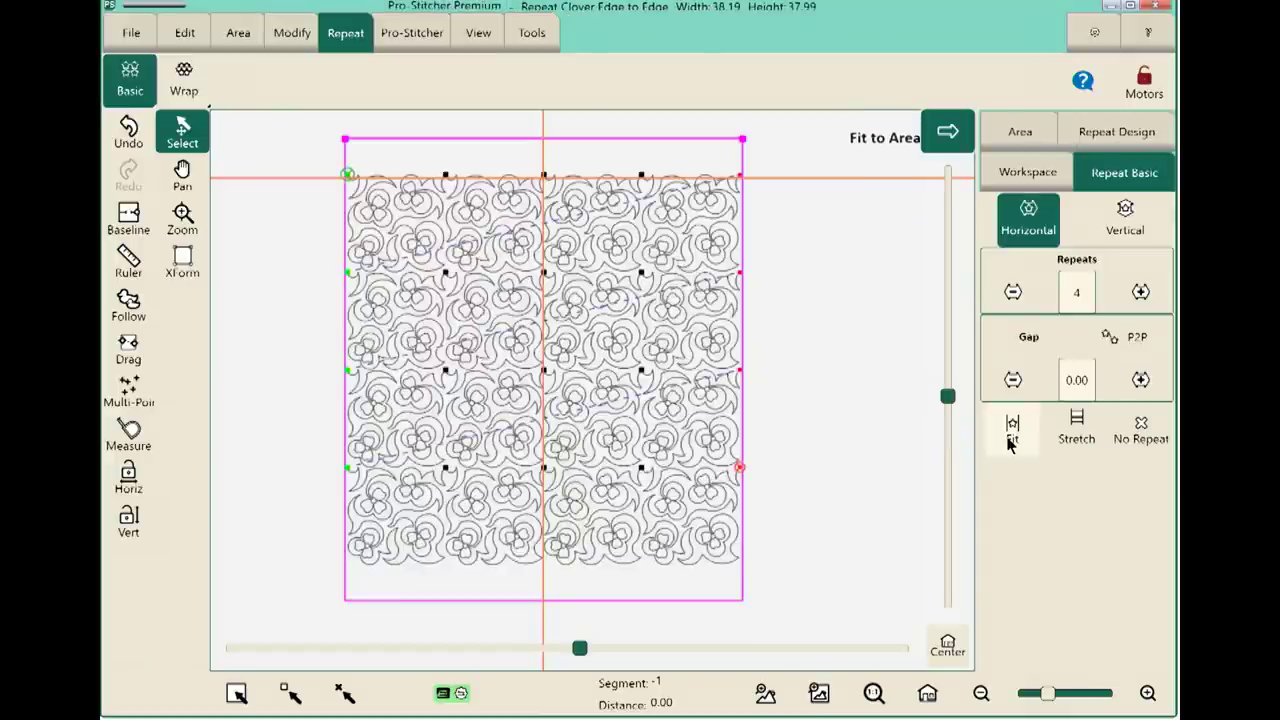
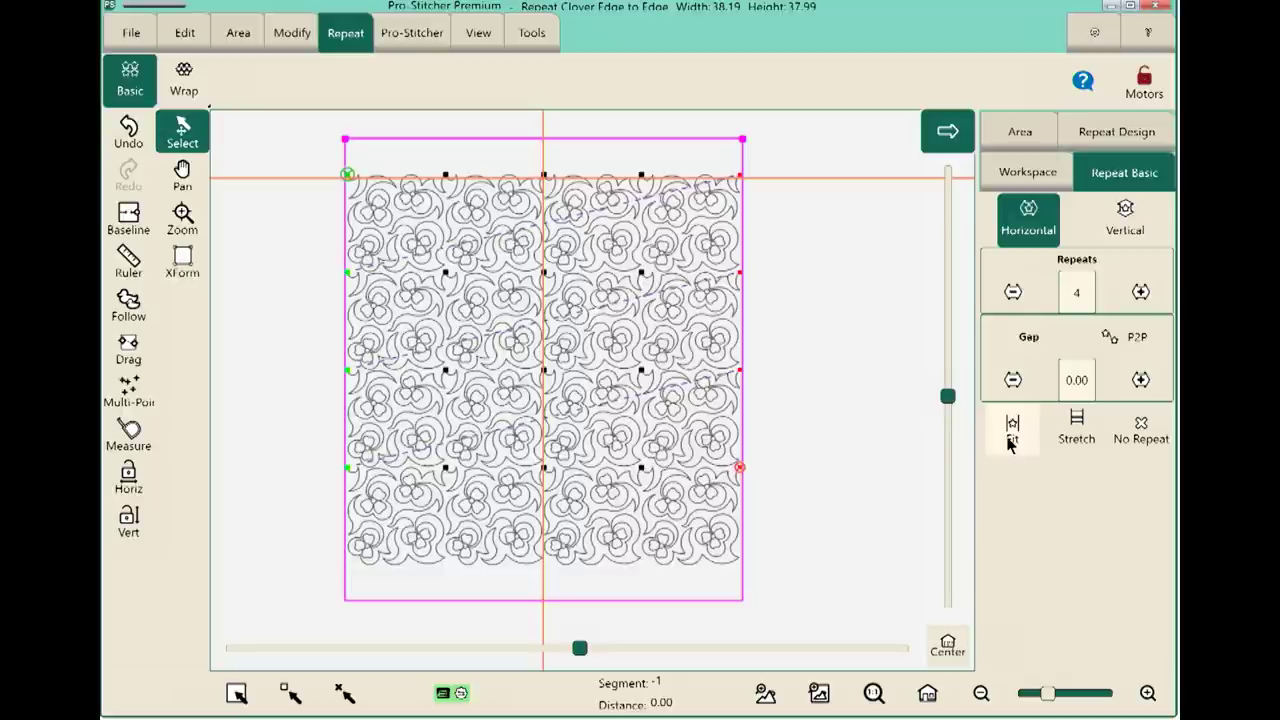
{"action": "left_click", "coordinate": [1127, 230]}
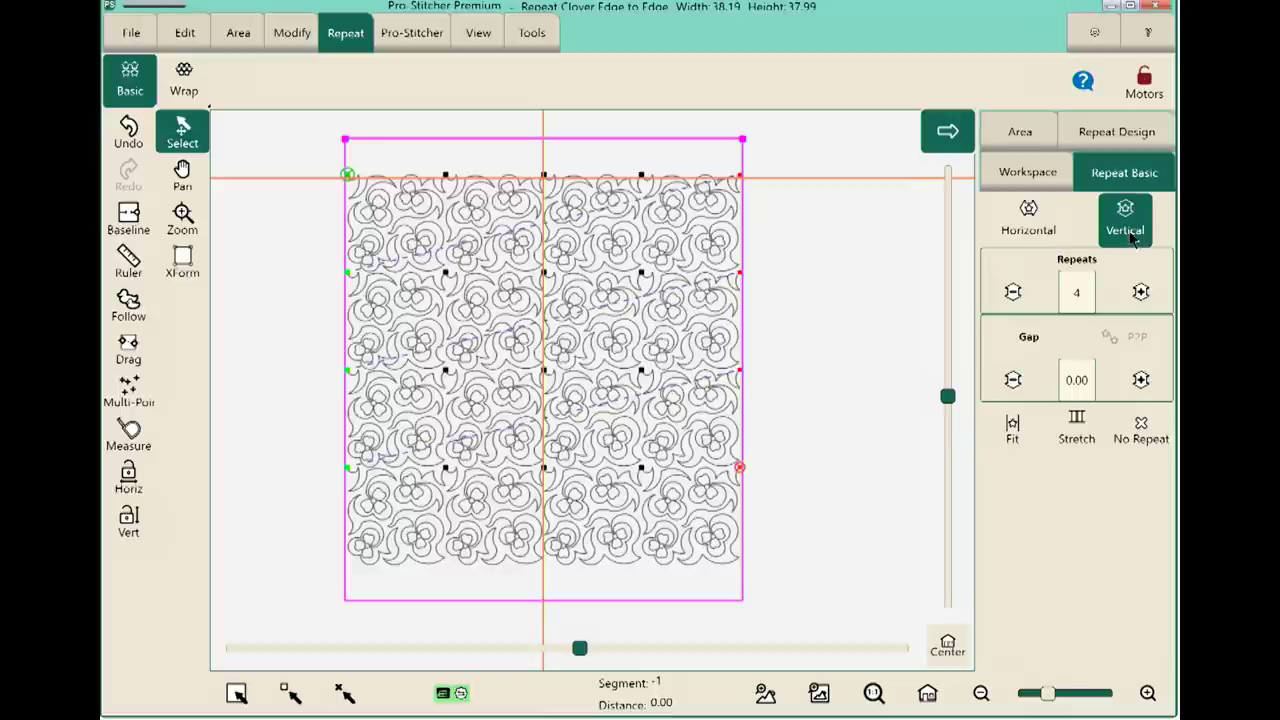
{"action": "left_click", "coordinate": [1077, 427]}
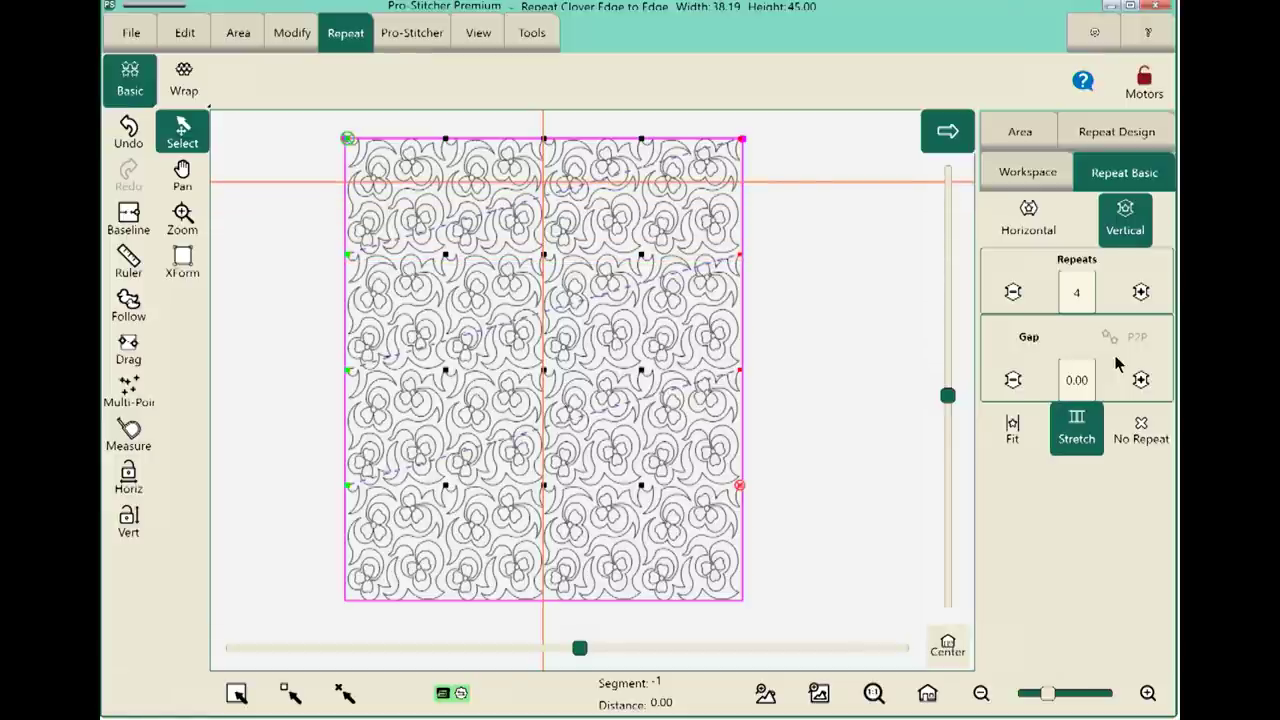
{"action": "left_click", "coordinate": [1141, 293]}
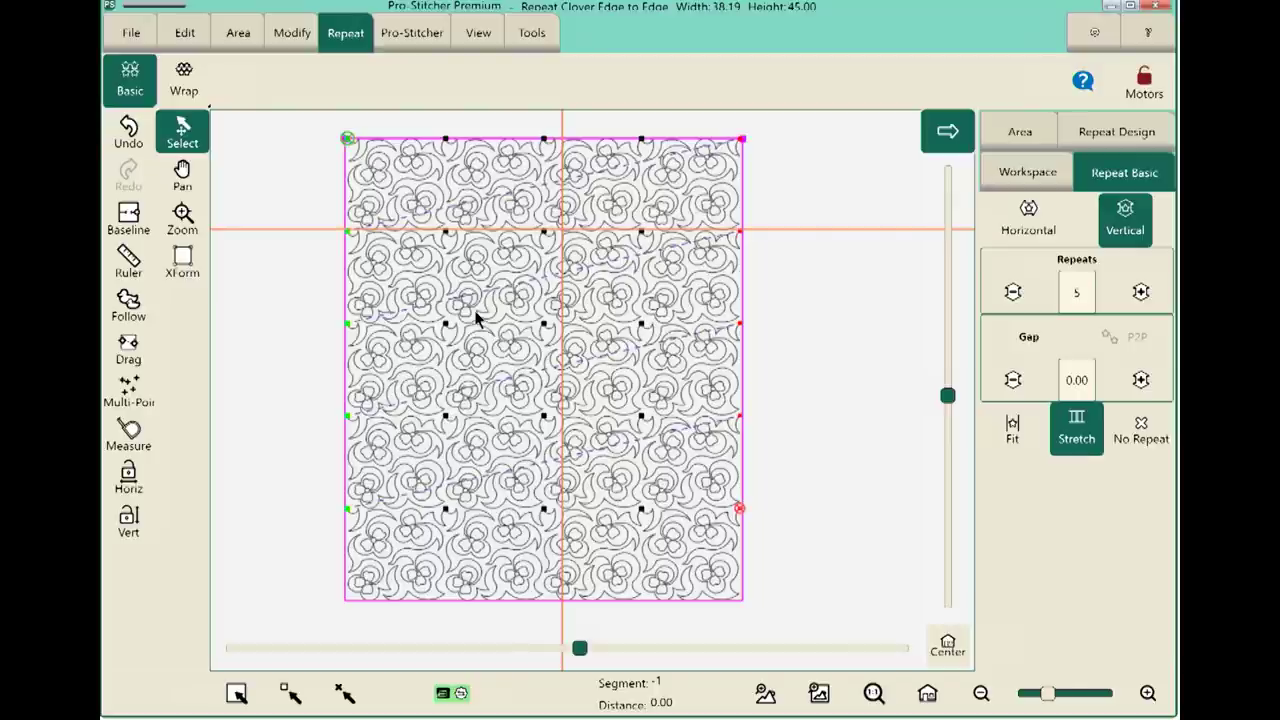
Stretch the repeated clover pattern horizontally to the area's full width and baseline it.
{"action": "left_click", "coordinate": [873, 694]}
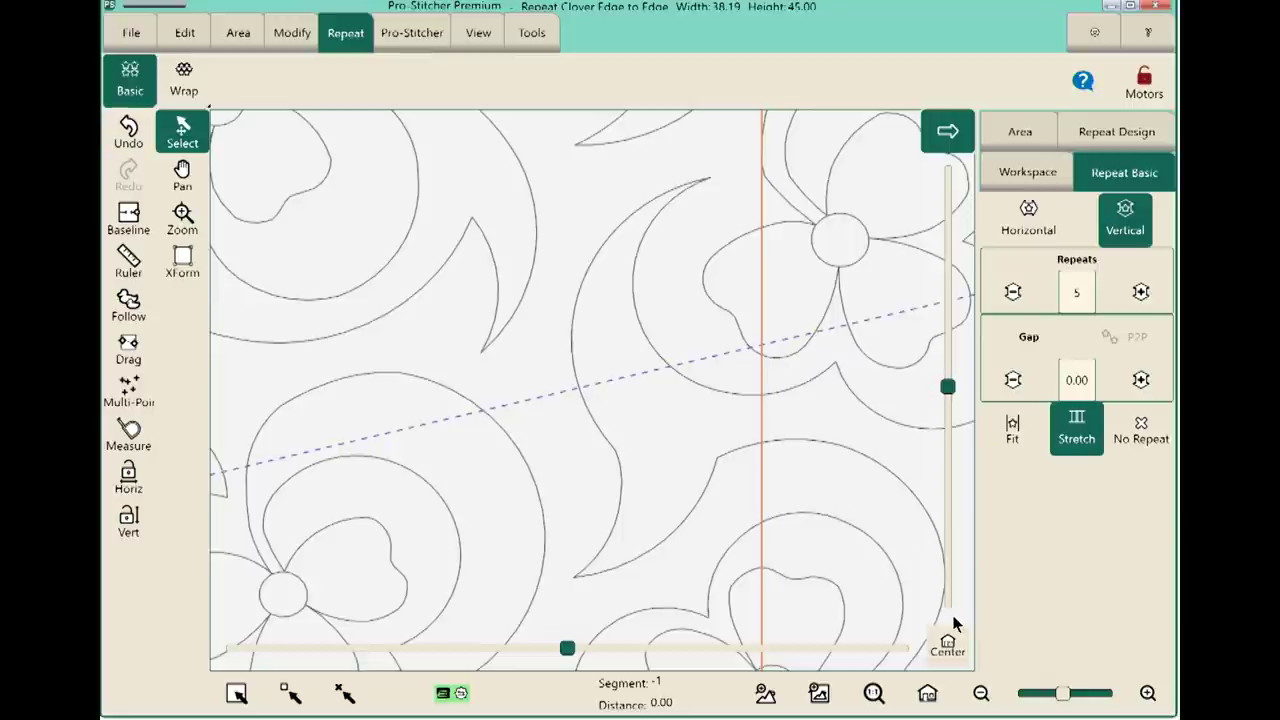
{"action": "left_click", "coordinate": [928, 694]}
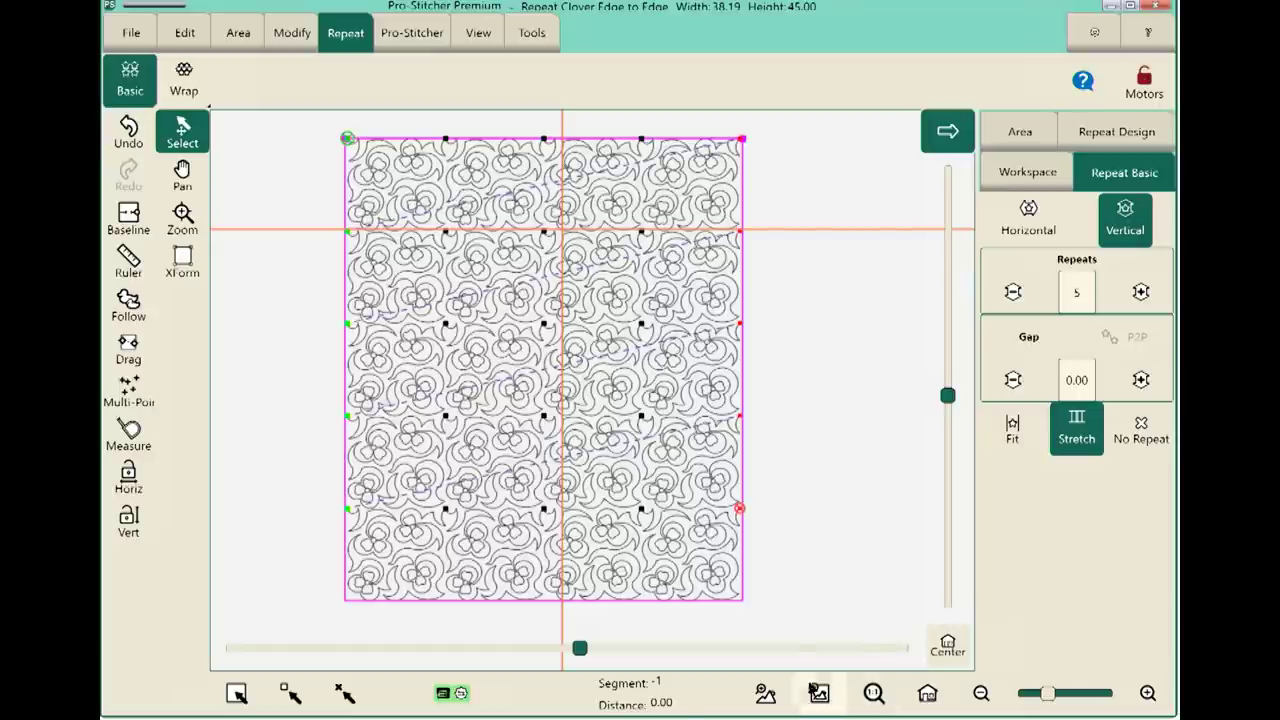
{"action": "left_click", "coordinate": [1030, 236]}
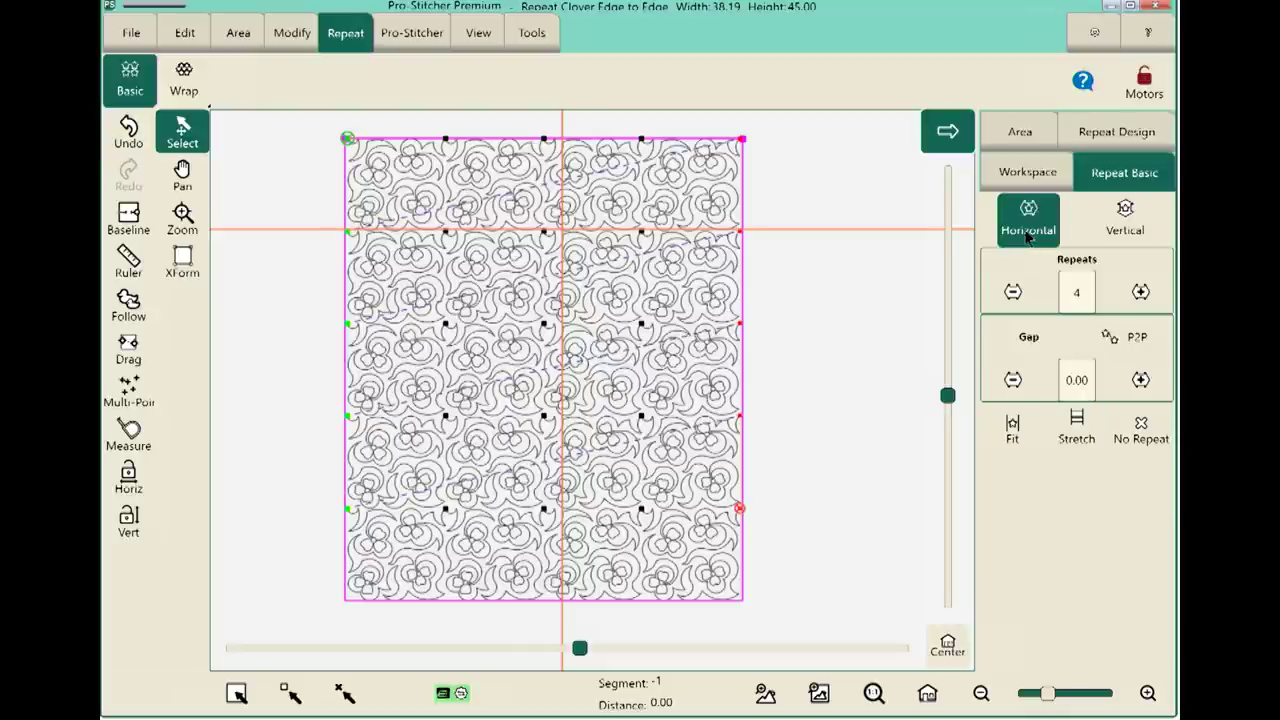
{"action": "left_click", "coordinate": [1068, 428]}
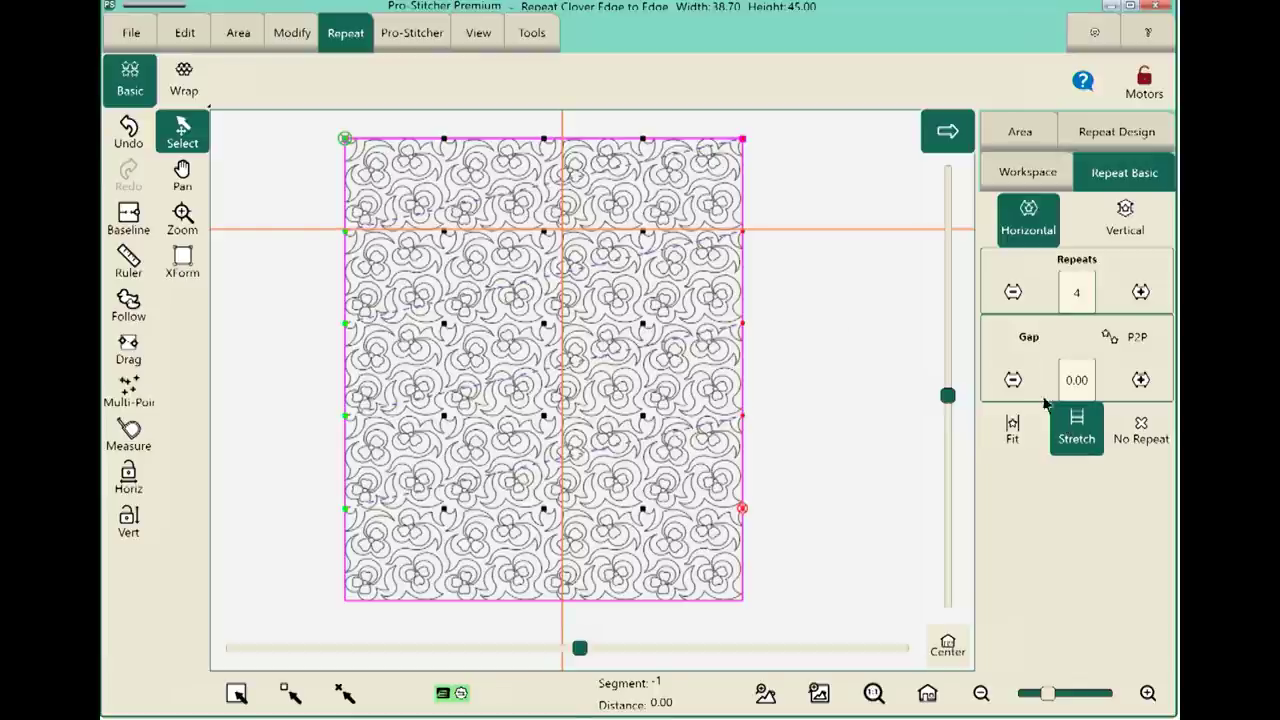
{"action": "left_click", "coordinate": [130, 215]}
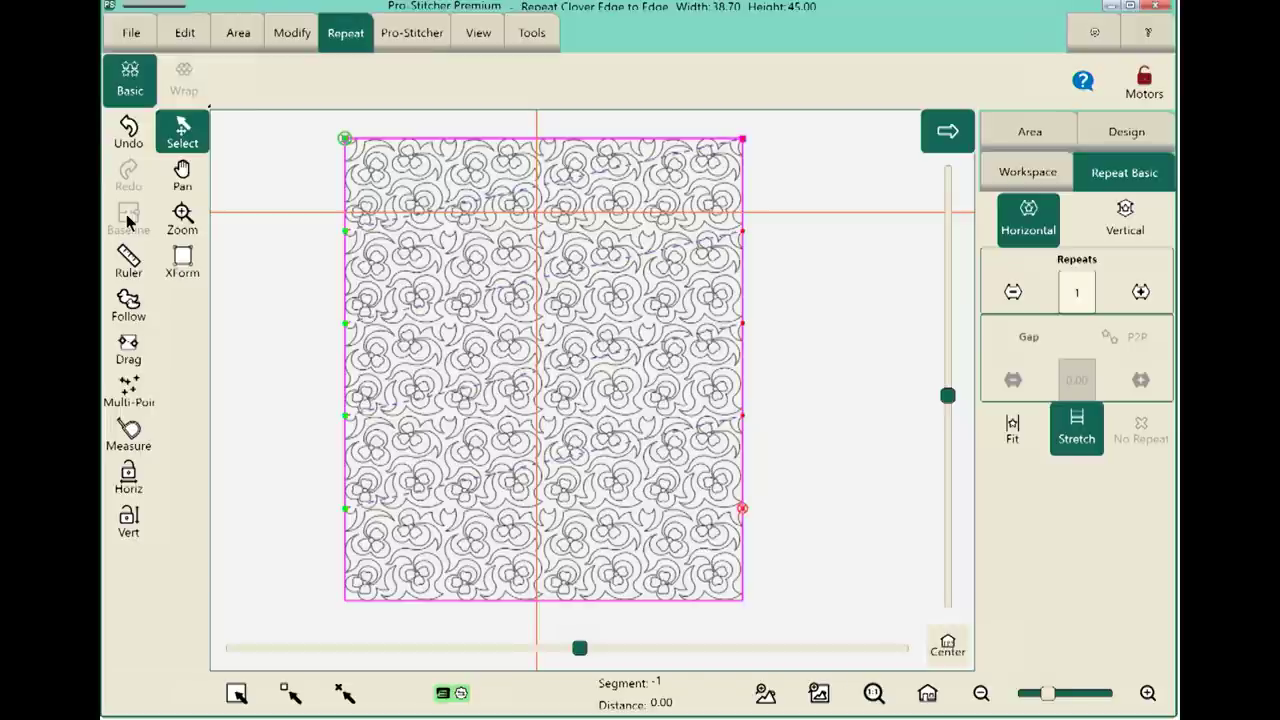
Look at the options for saving the selected design, the workspace or the area, without saving.
{"action": "left_click", "coordinate": [112, 38]}
{"action": "left_click", "coordinate": [321, 95]}
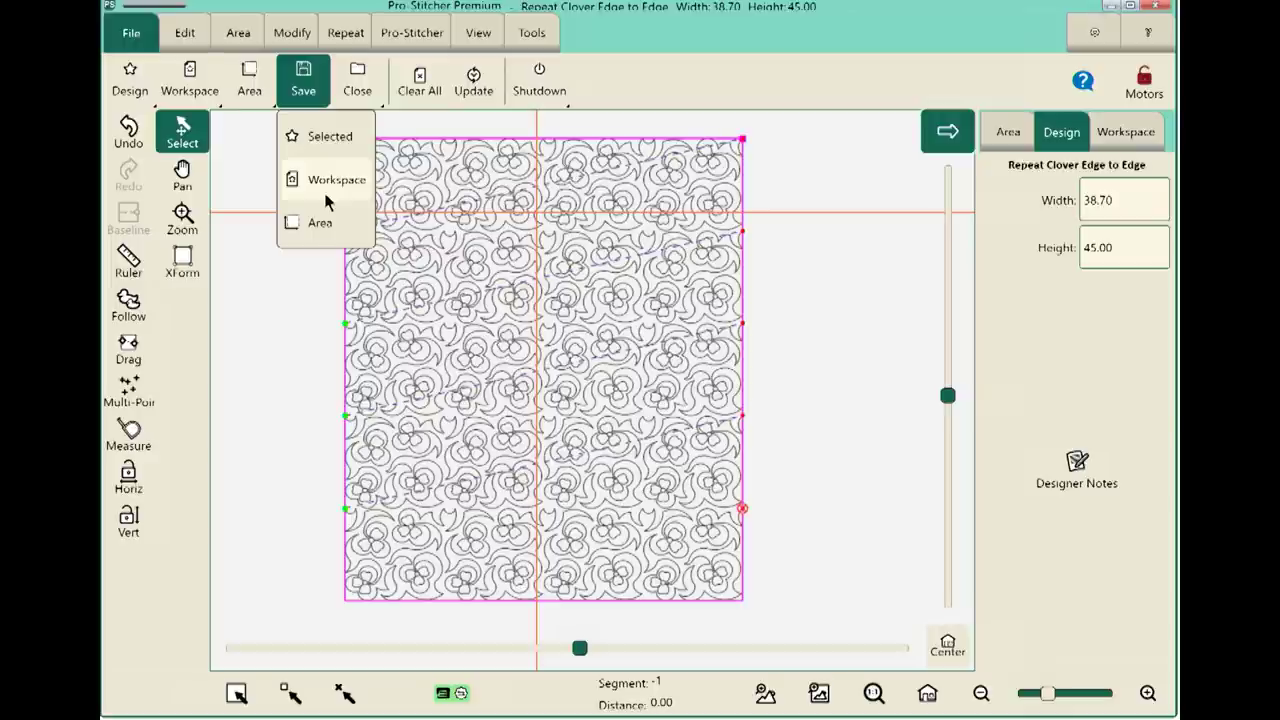
{"action": "left_click", "coordinate": [620, 112]}
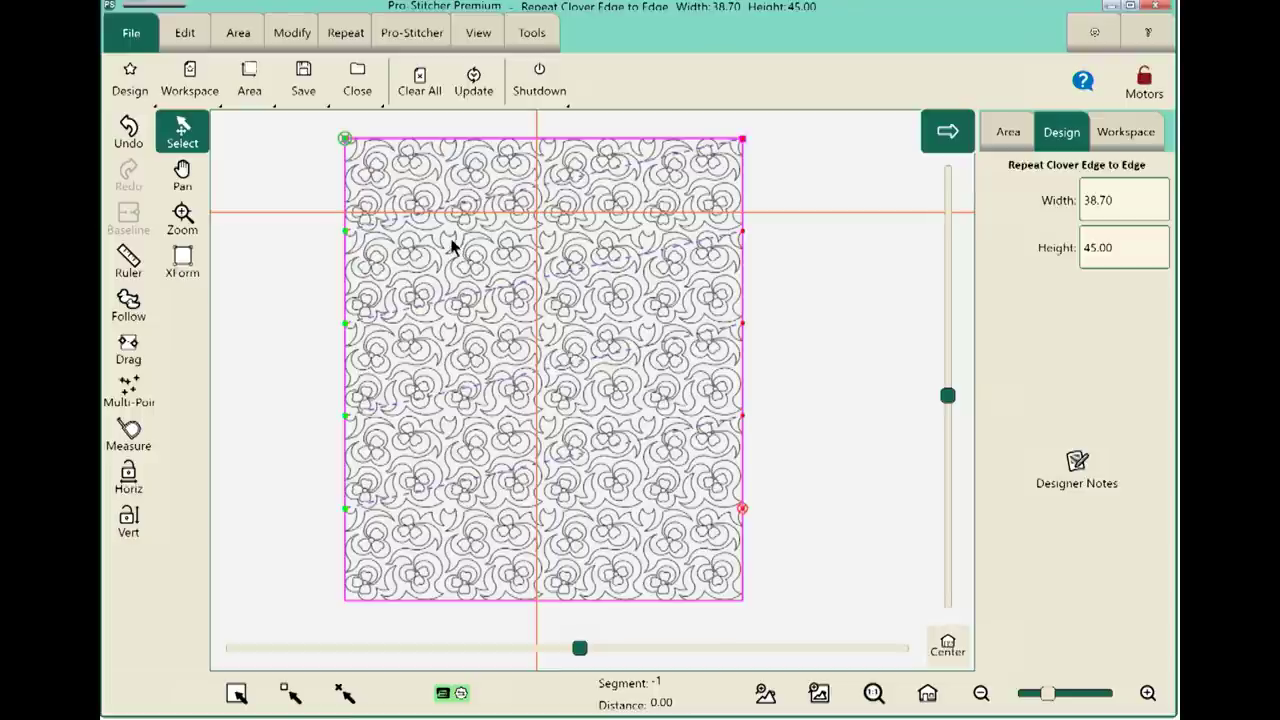
Turn on start and end tieoffs in the quilting settings for the clover pattern.
{"action": "left_click", "coordinate": [416, 34]}
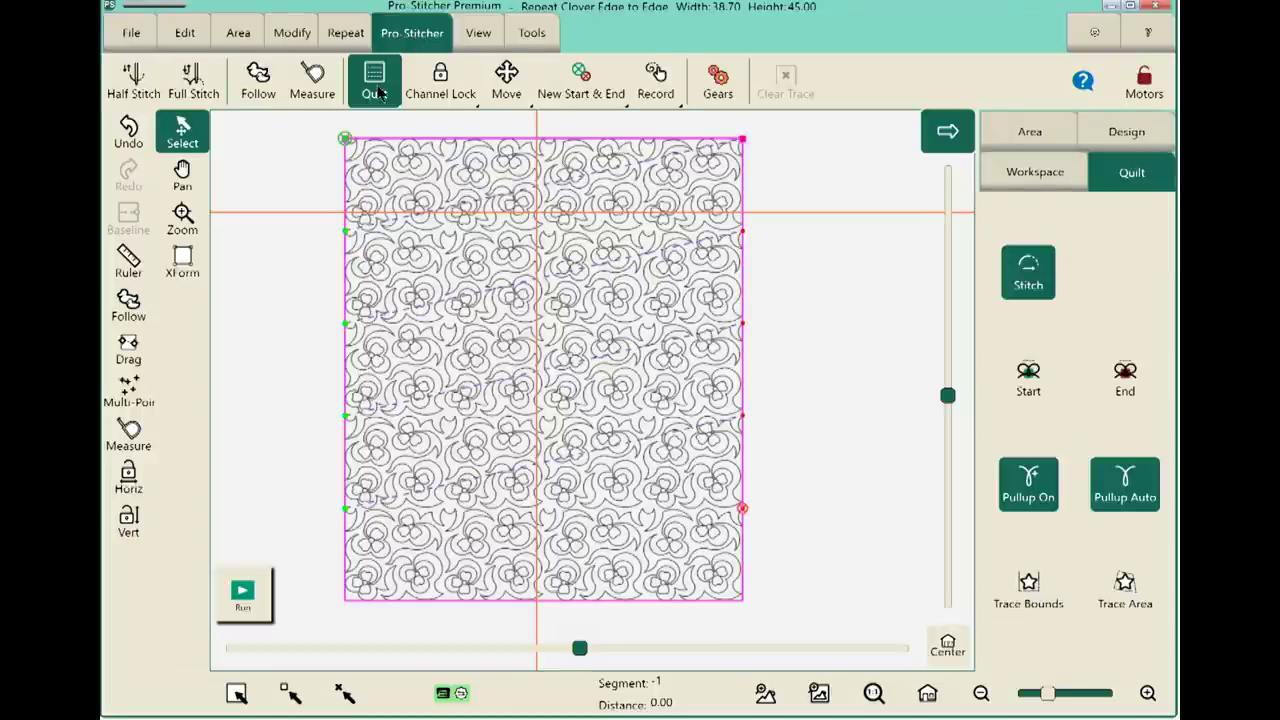
{"action": "left_click", "coordinate": [1033, 381]}
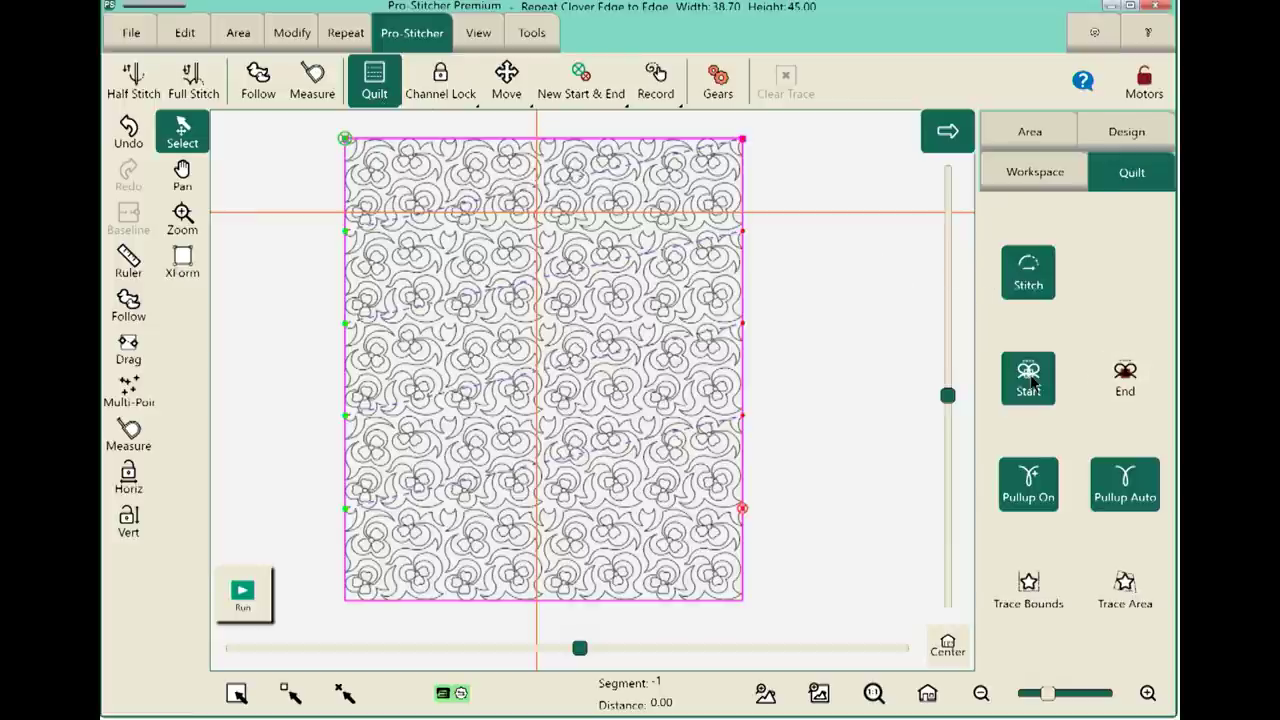
{"action": "left_click", "coordinate": [1127, 390]}
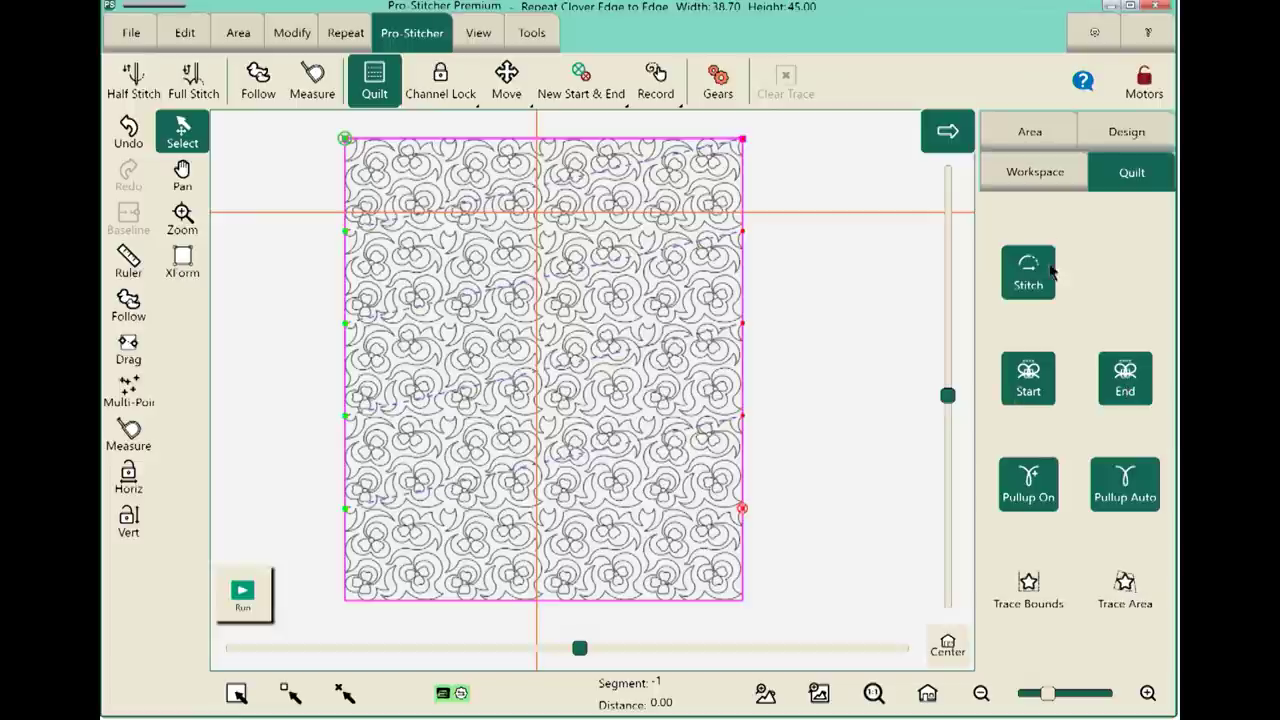
Check the stitches-per-inch setting and the tieoff settings.
{"action": "left_click", "coordinate": [1094, 38]}
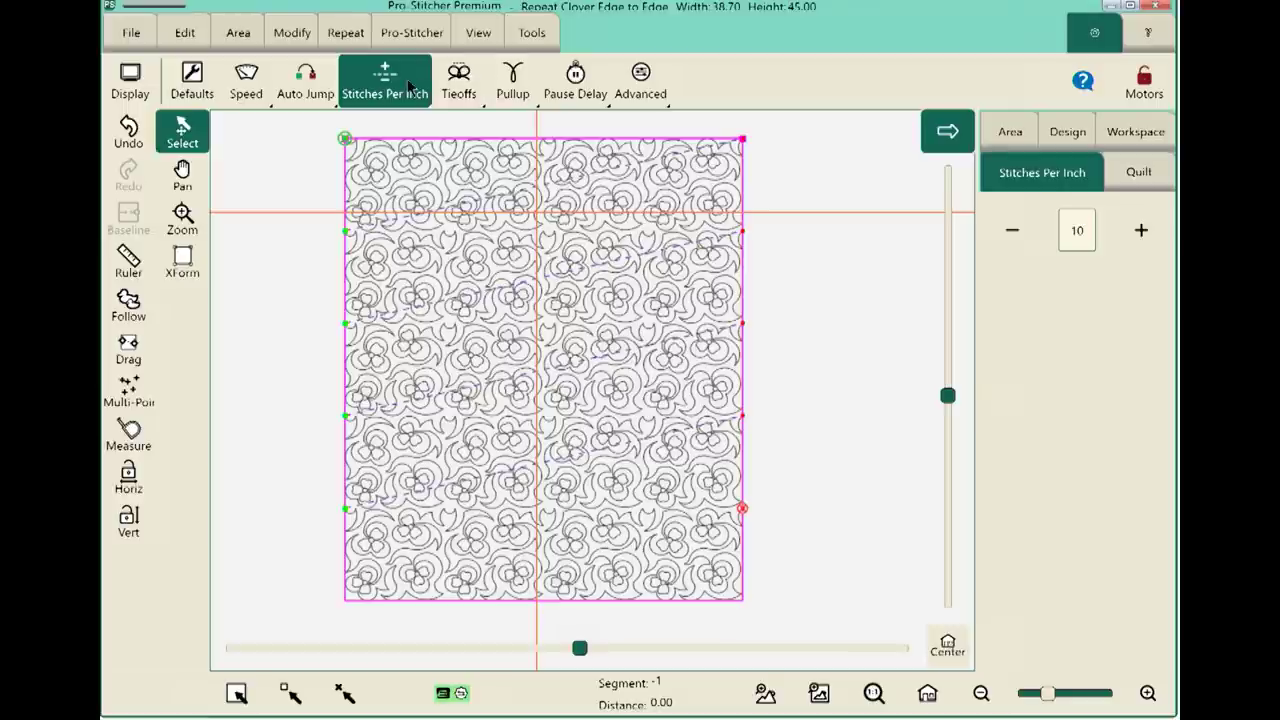
{"action": "left_click", "coordinate": [443, 84]}
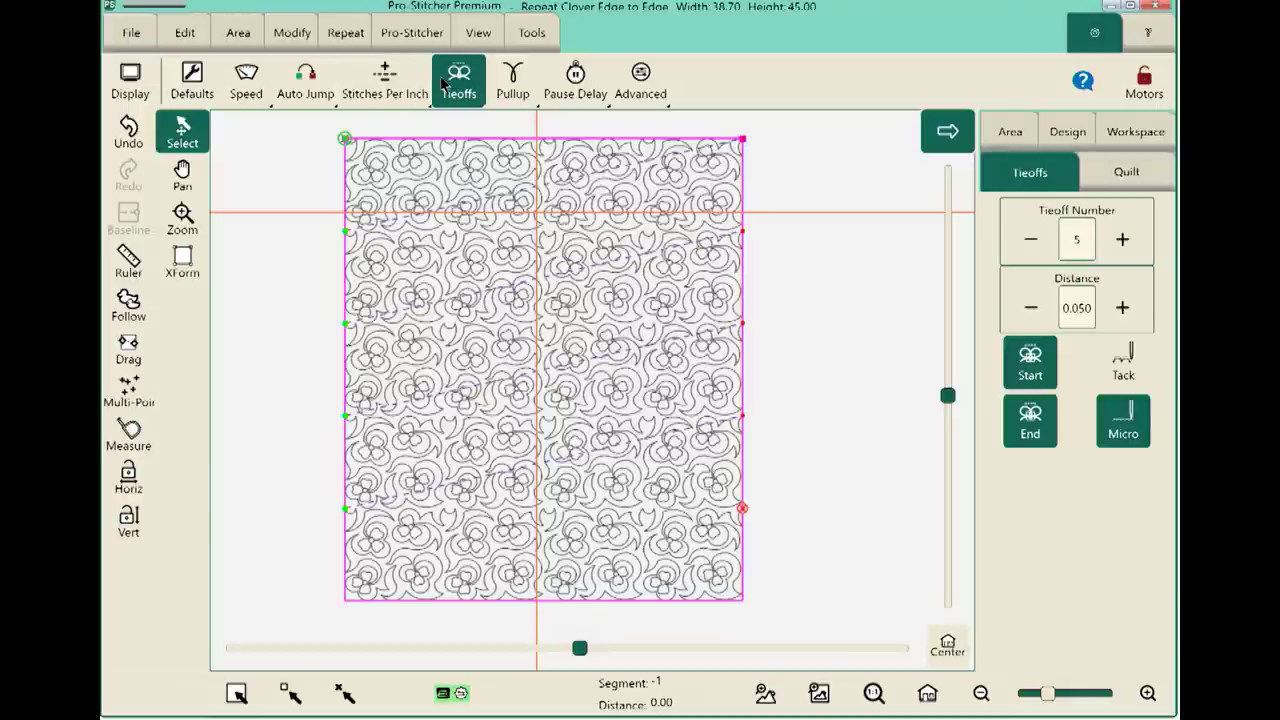
Check the pullup settings, run the quilting of the clover pattern and proceed from the settings verification.
{"action": "left_click", "coordinate": [491, 90]}
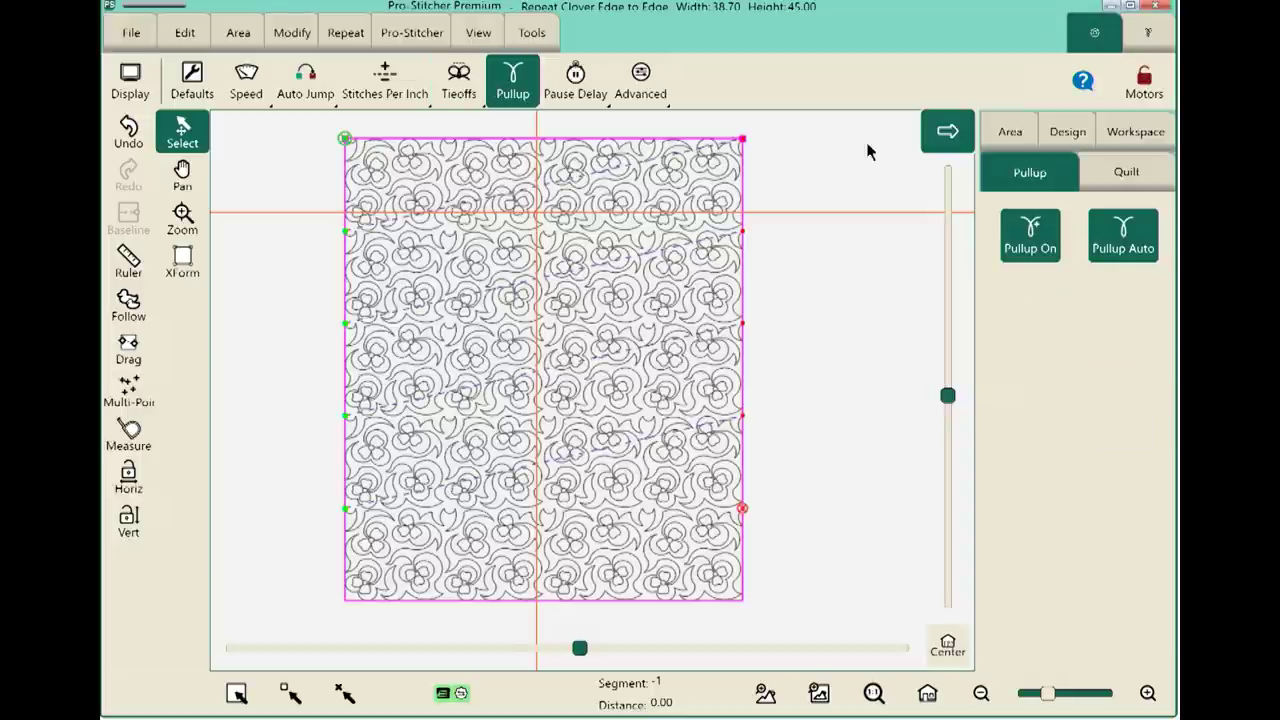
{"action": "left_click", "coordinate": [426, 32]}
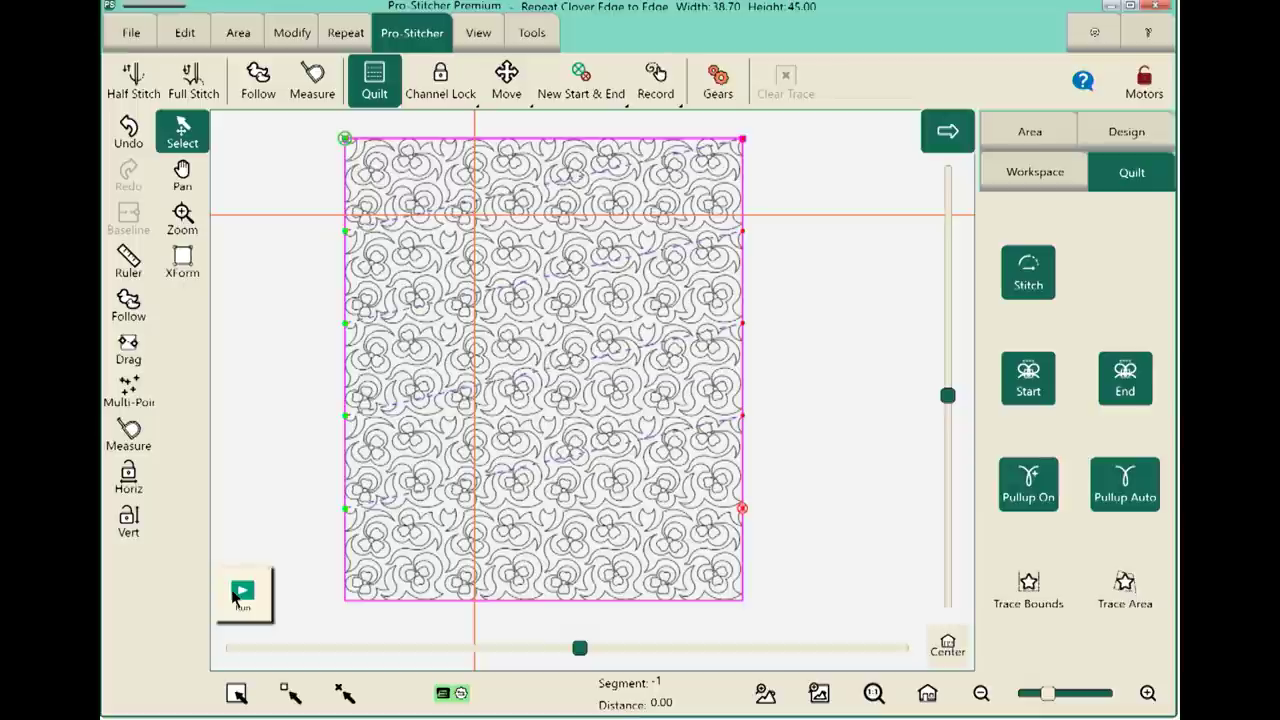
{"action": "left_click", "coordinate": [236, 598]}
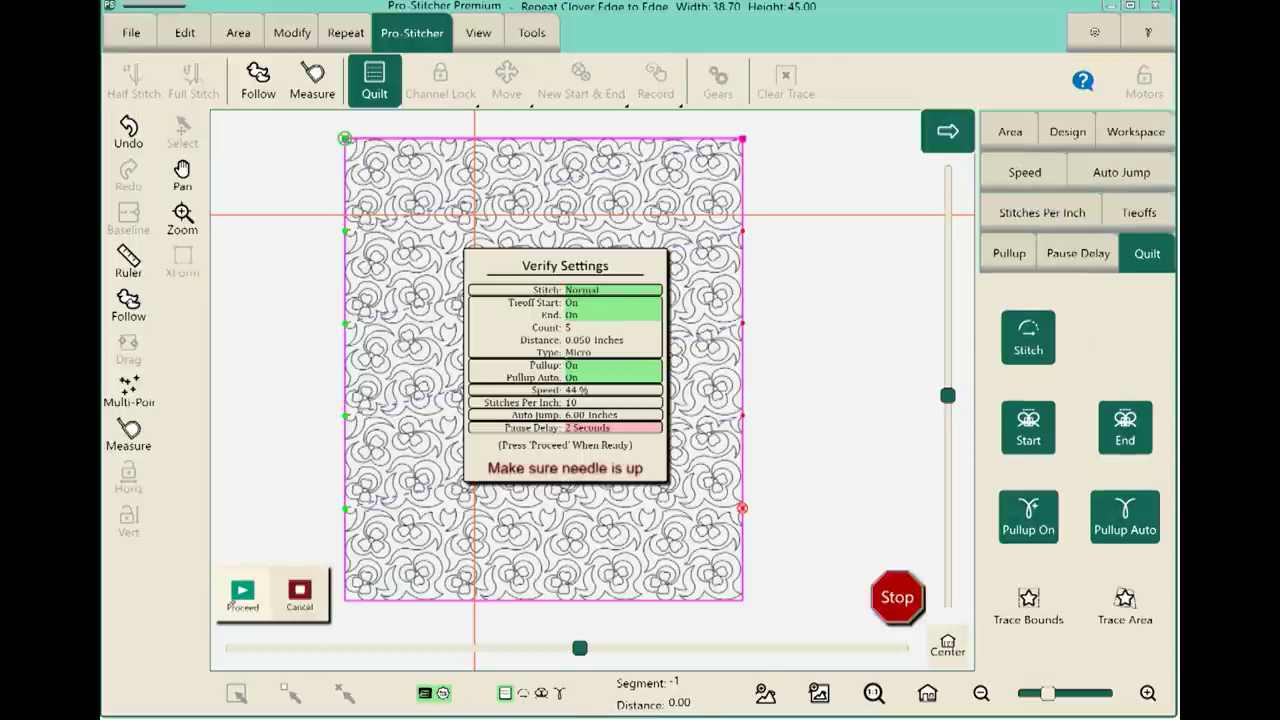
{"action": "left_click", "coordinate": [240, 598]}
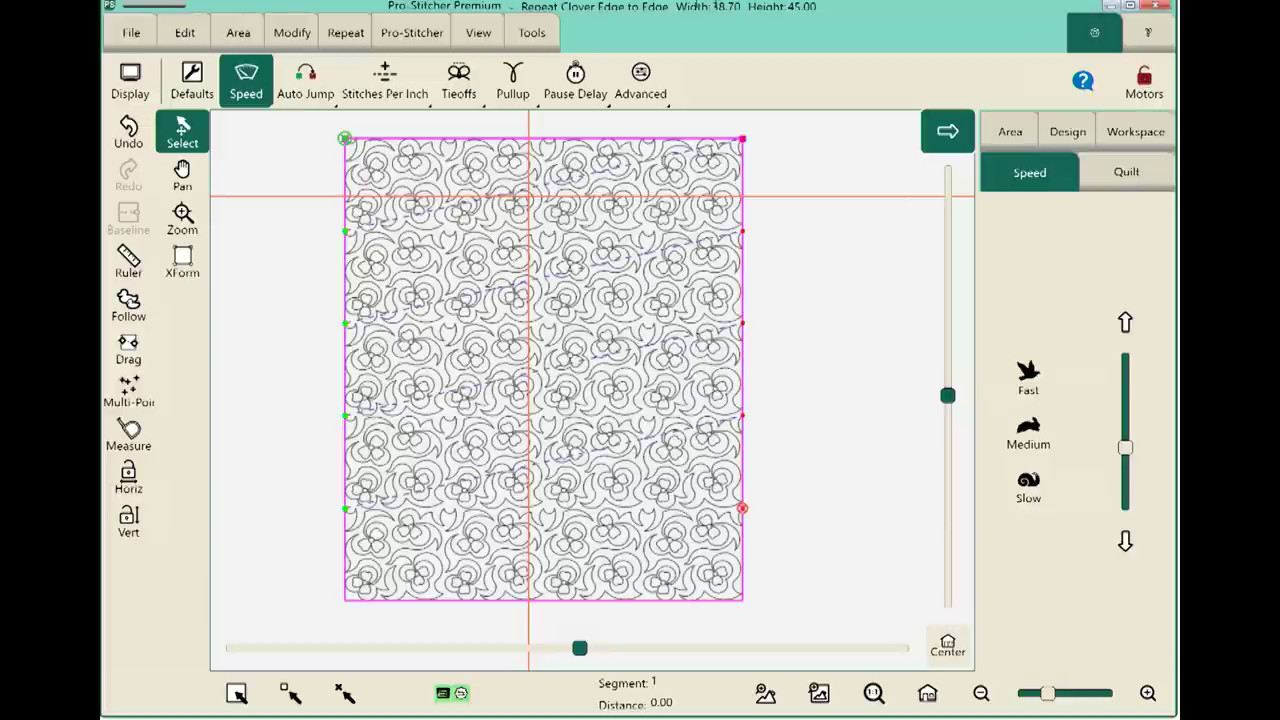
Close the selected clover design while keeping the area.
{"action": "left_click", "coordinate": [130, 33]}
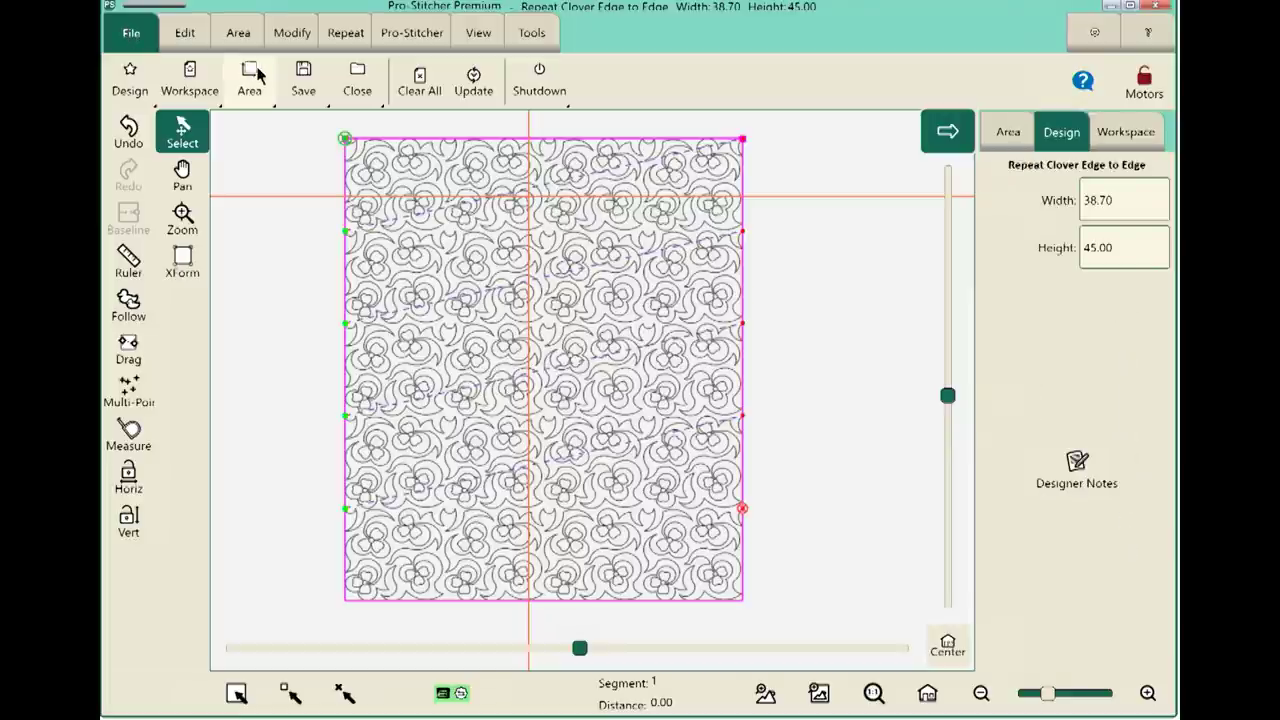
{"action": "left_click", "coordinate": [358, 88]}
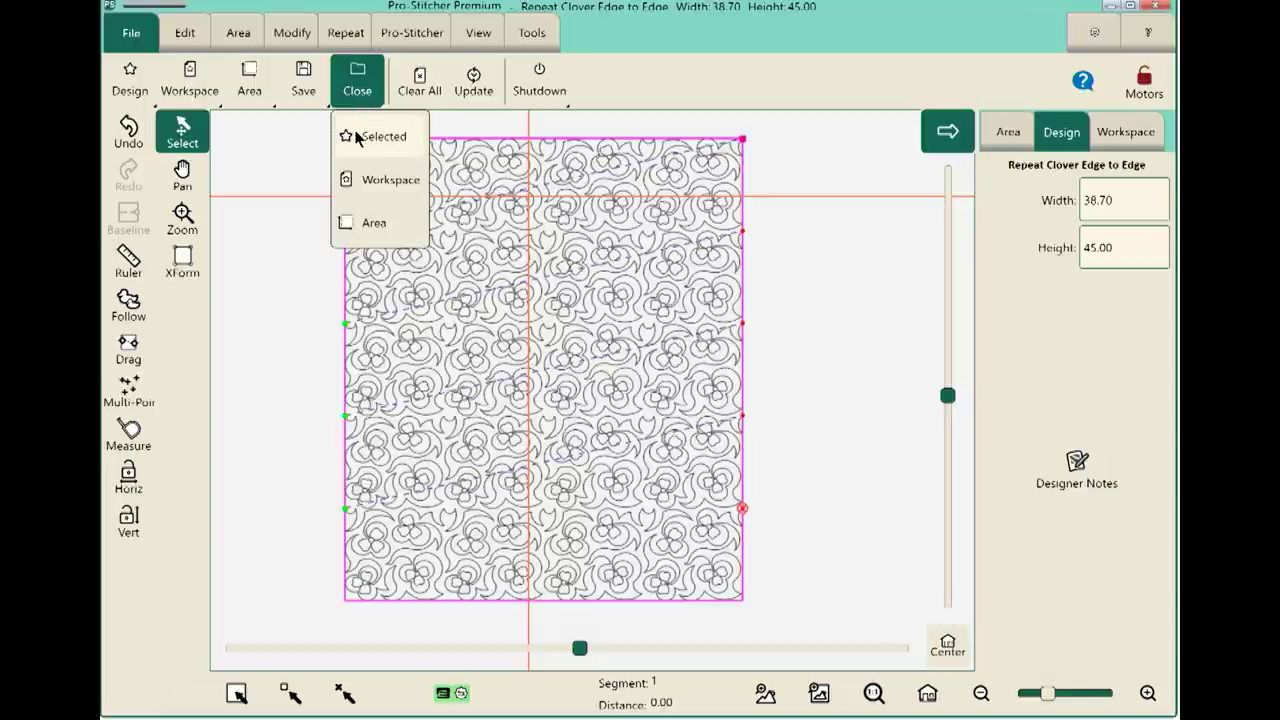
{"action": "left_click", "coordinate": [364, 136]}
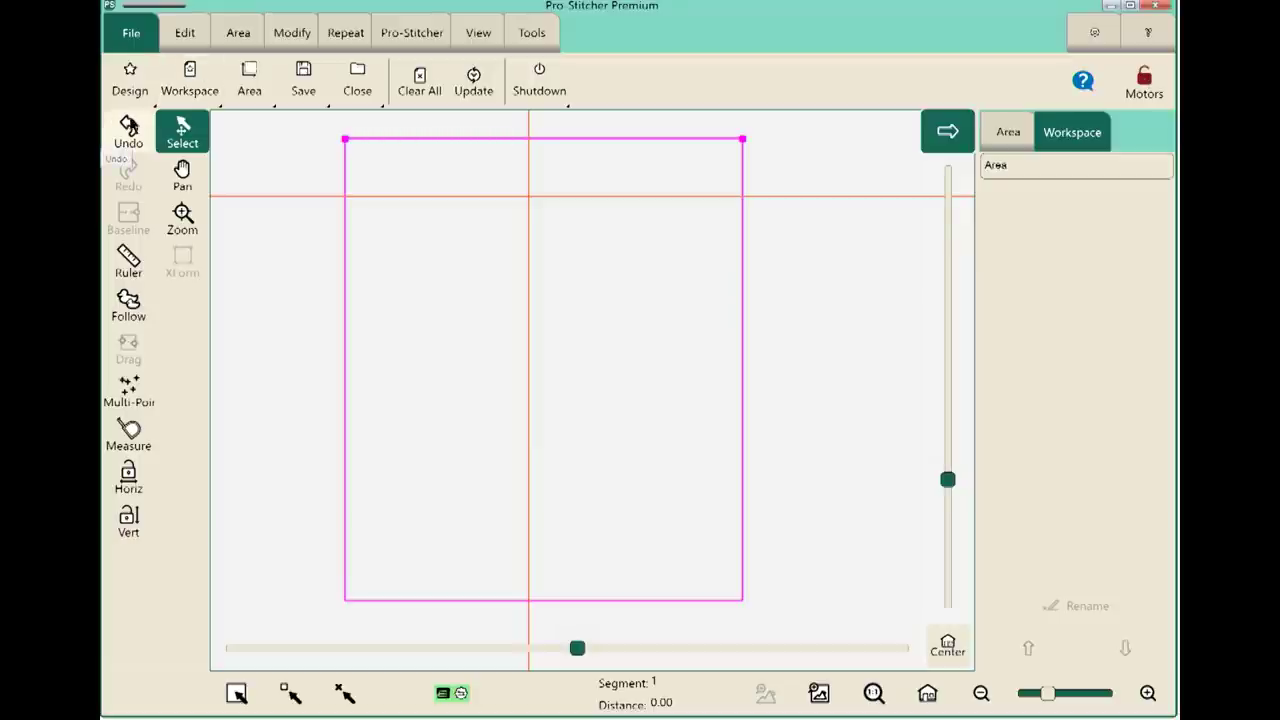
Open the baptist fan design from the HQ Designs Continuous Line folder.
{"action": "left_click", "coordinate": [135, 77]}
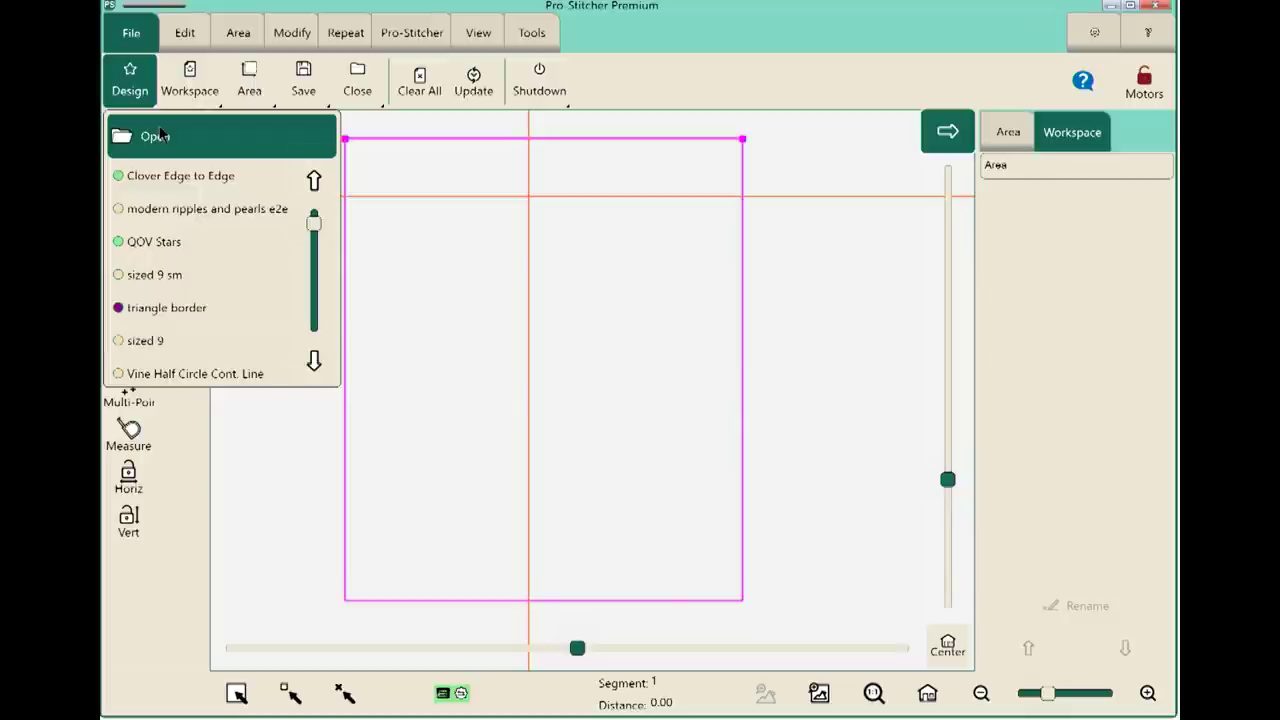
{"action": "left_click", "coordinate": [155, 136]}
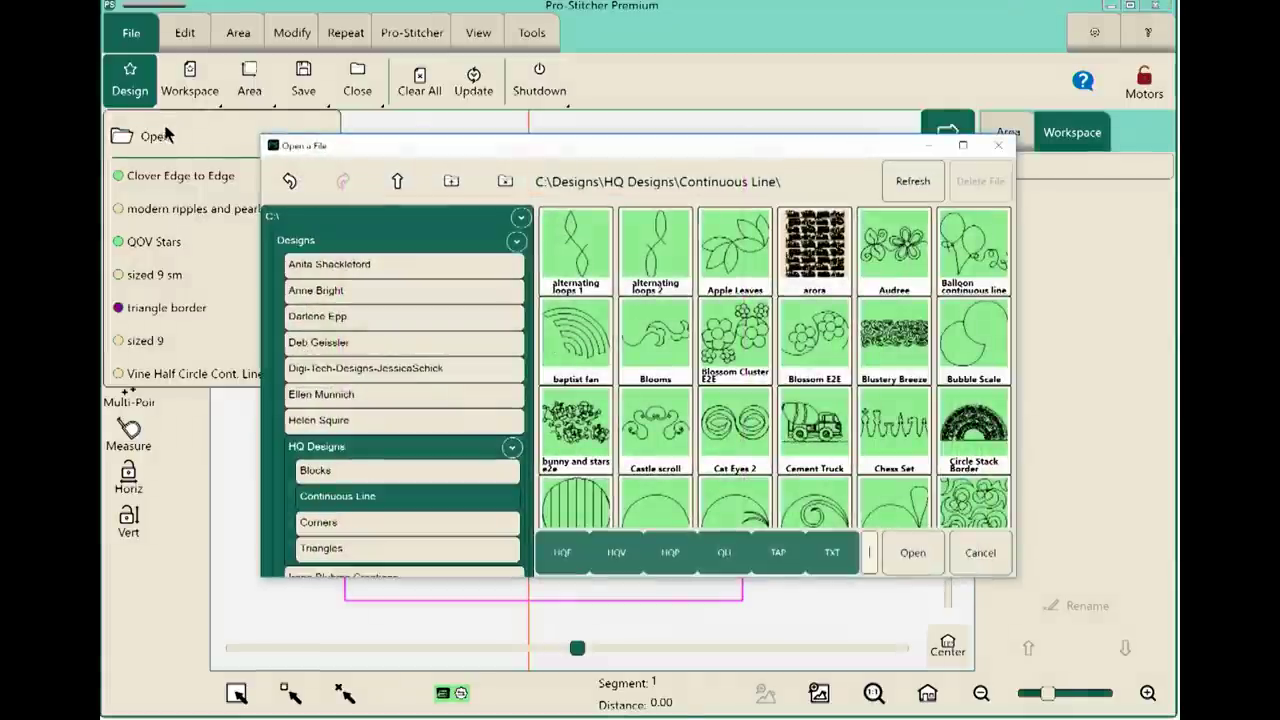
{"action": "left_click", "coordinate": [558, 340]}
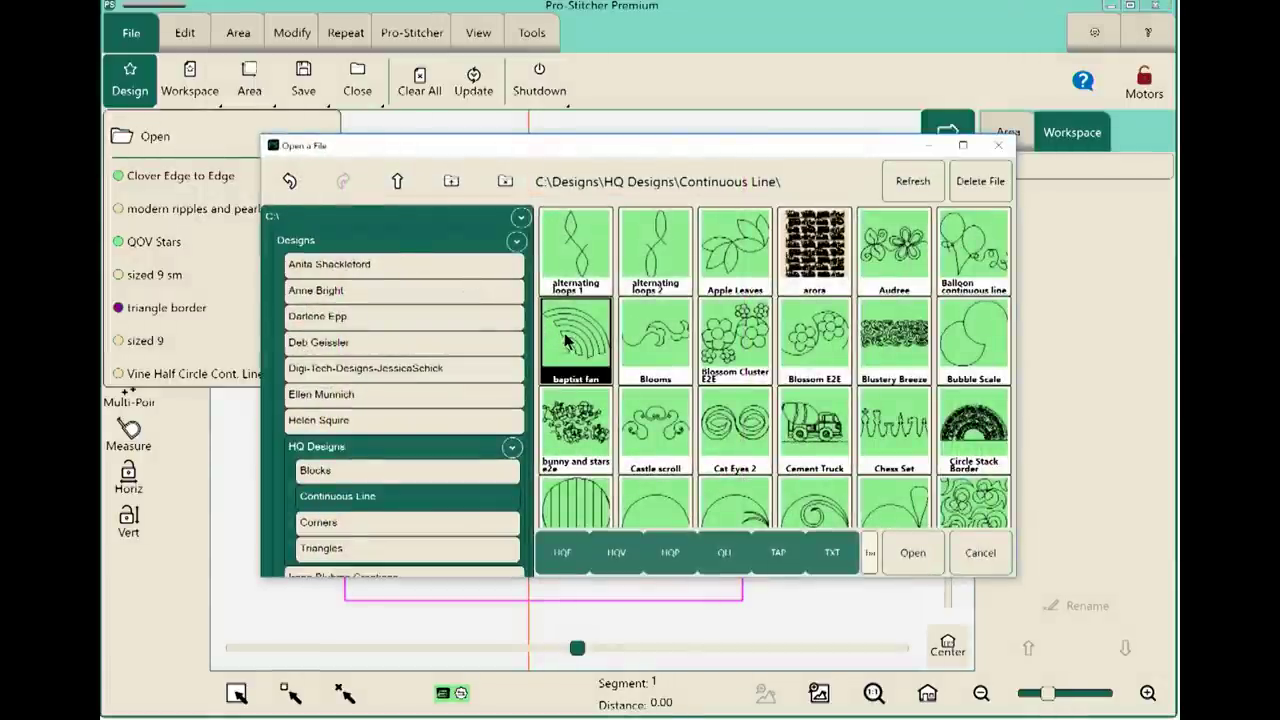
{"action": "left_click", "coordinate": [916, 556]}
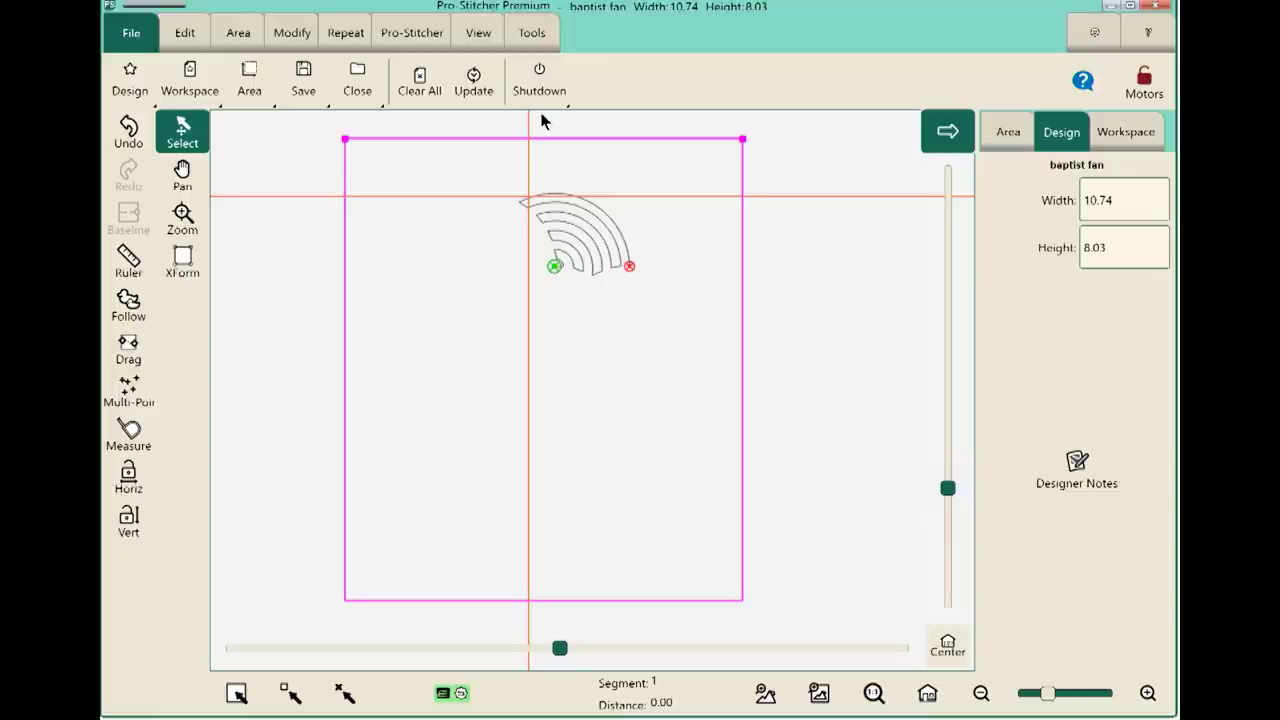
Turn on the display of the design bounds and look closely at the box around the baptist fan.
{"action": "left_click", "coordinate": [479, 33]}
{"action": "left_click", "coordinate": [477, 80]}
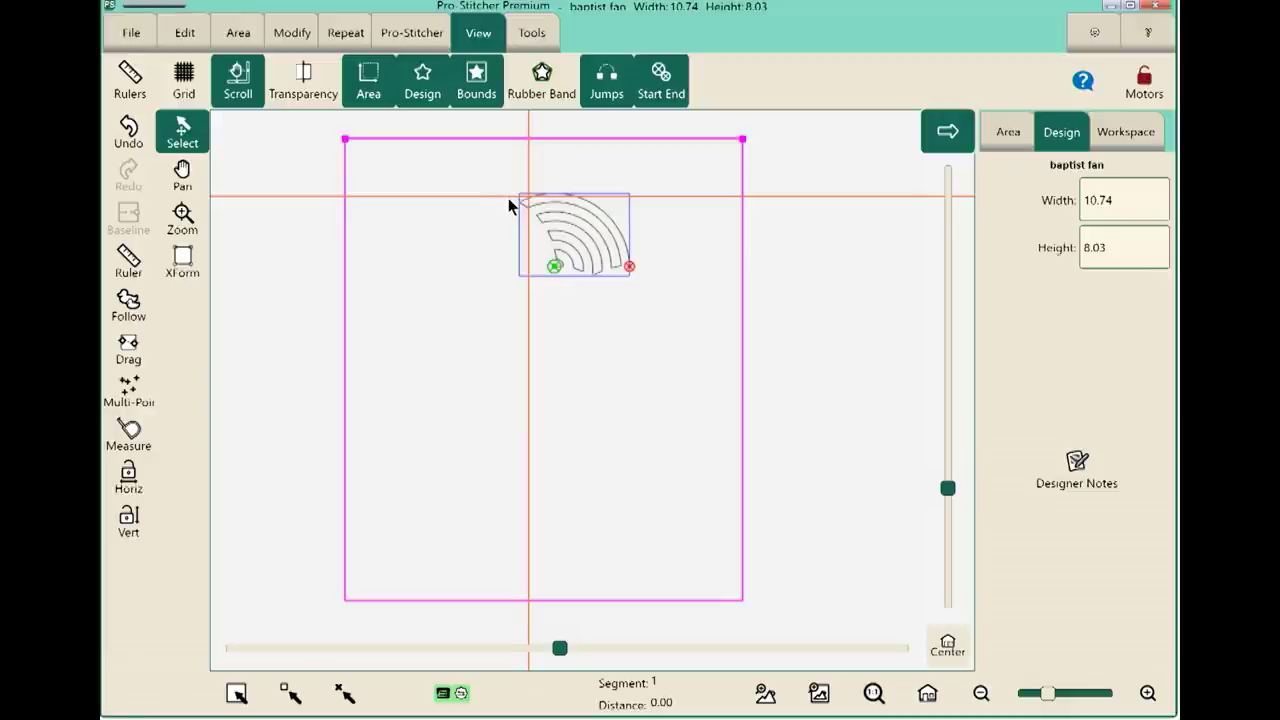
{"action": "scroll", "coordinate": [508, 198], "scroll_direction": "up", "scroll_amount": 3}
{"action": "scroll", "coordinate": [508, 198], "scroll_direction": "up", "scroll_amount": 1}
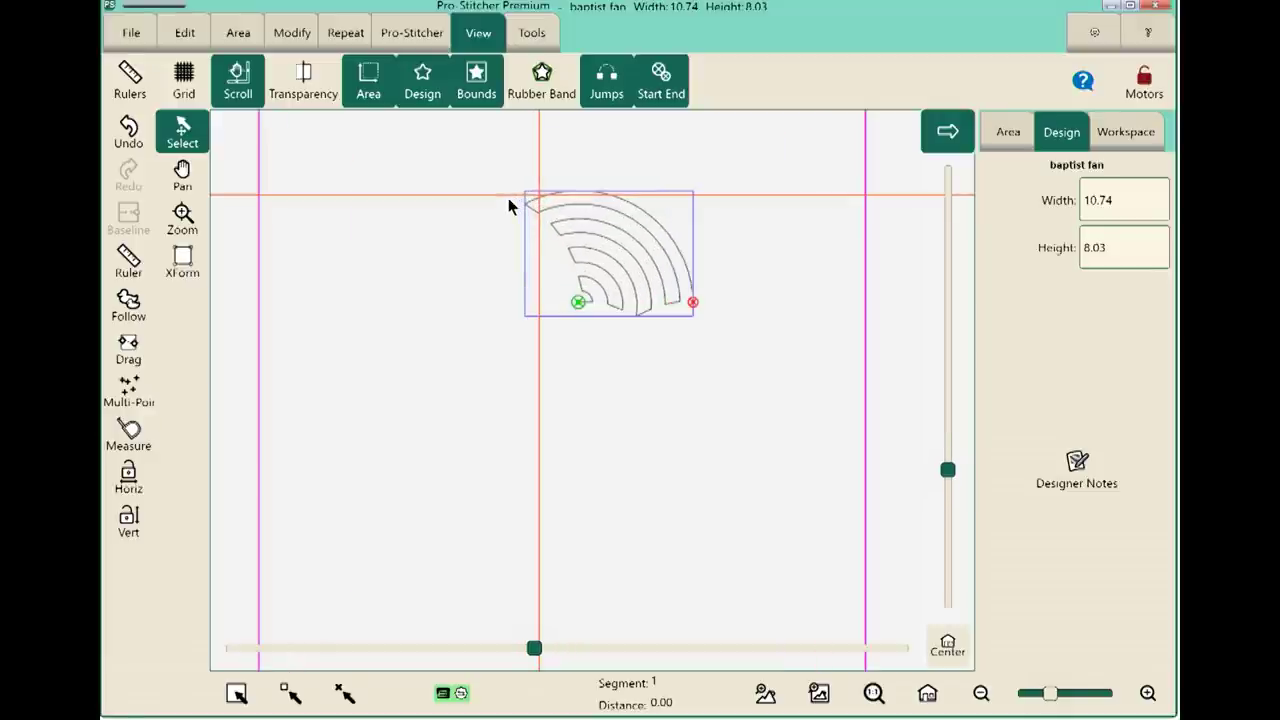
{"action": "scroll", "coordinate": [508, 198], "scroll_direction": "up", "scroll_amount": 1}
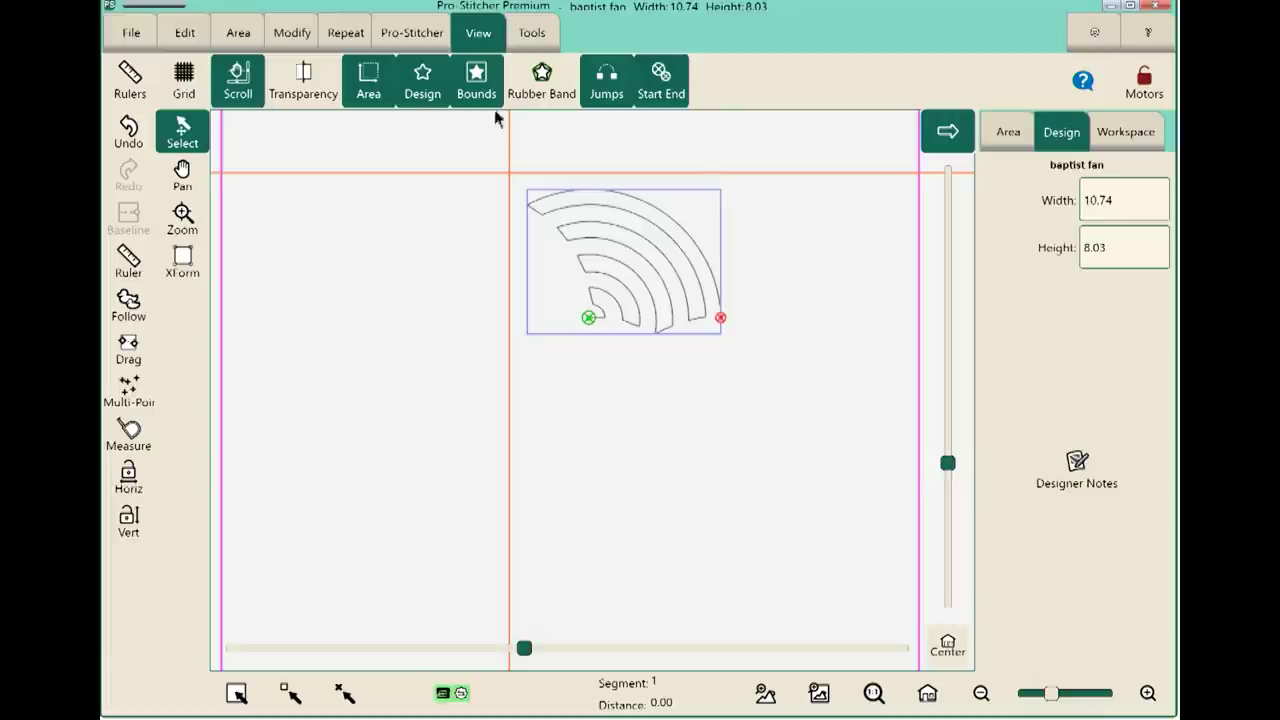
Fill the area with basic repeats of the baptist fan using Fit.
{"action": "left_click", "coordinate": [345, 33]}
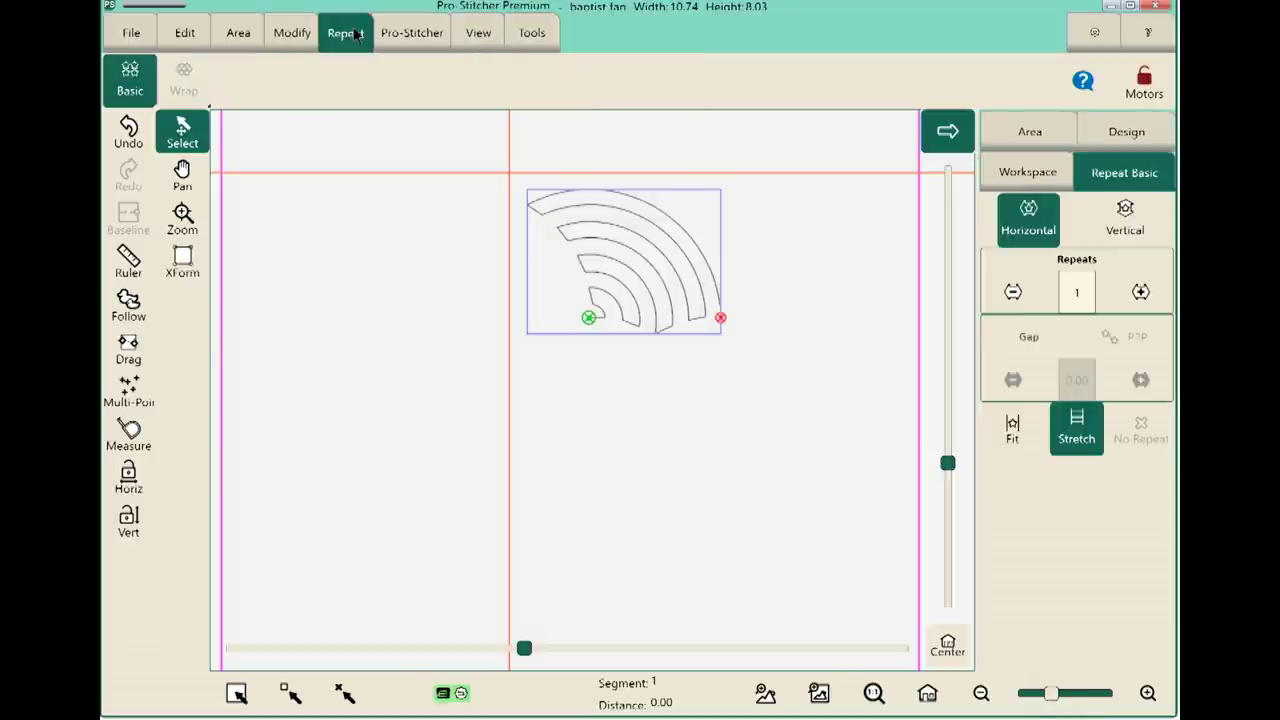
{"action": "left_click", "coordinate": [125, 90]}
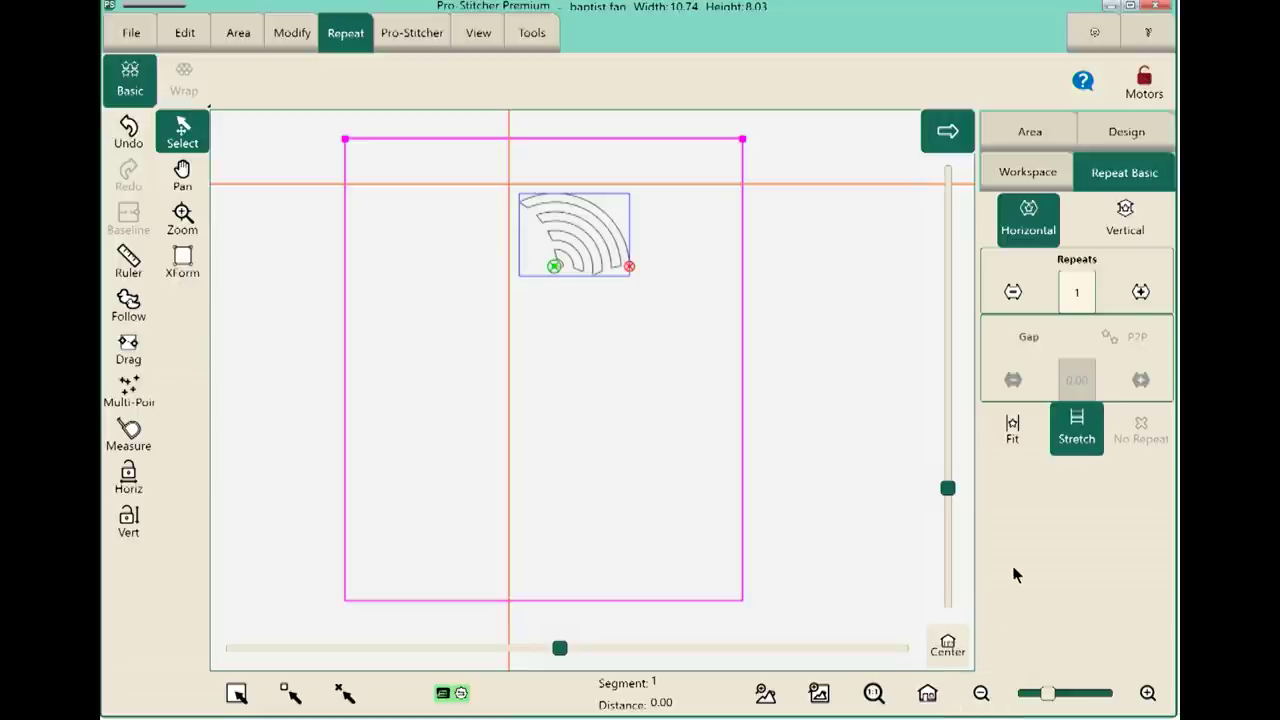
{"action": "left_click", "coordinate": [1014, 445]}
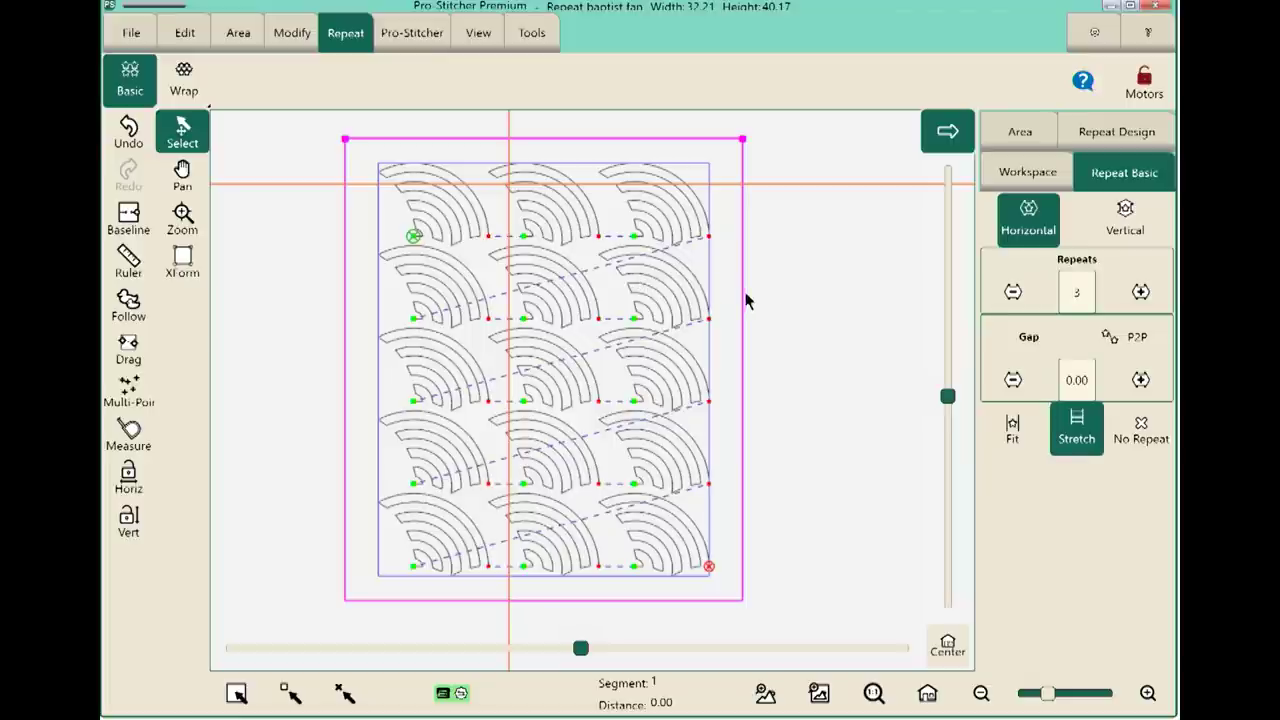
Connect the horizontal fan repeats point to point and set the horizontal repeats to 5.
{"action": "left_click", "coordinate": [1135, 347]}
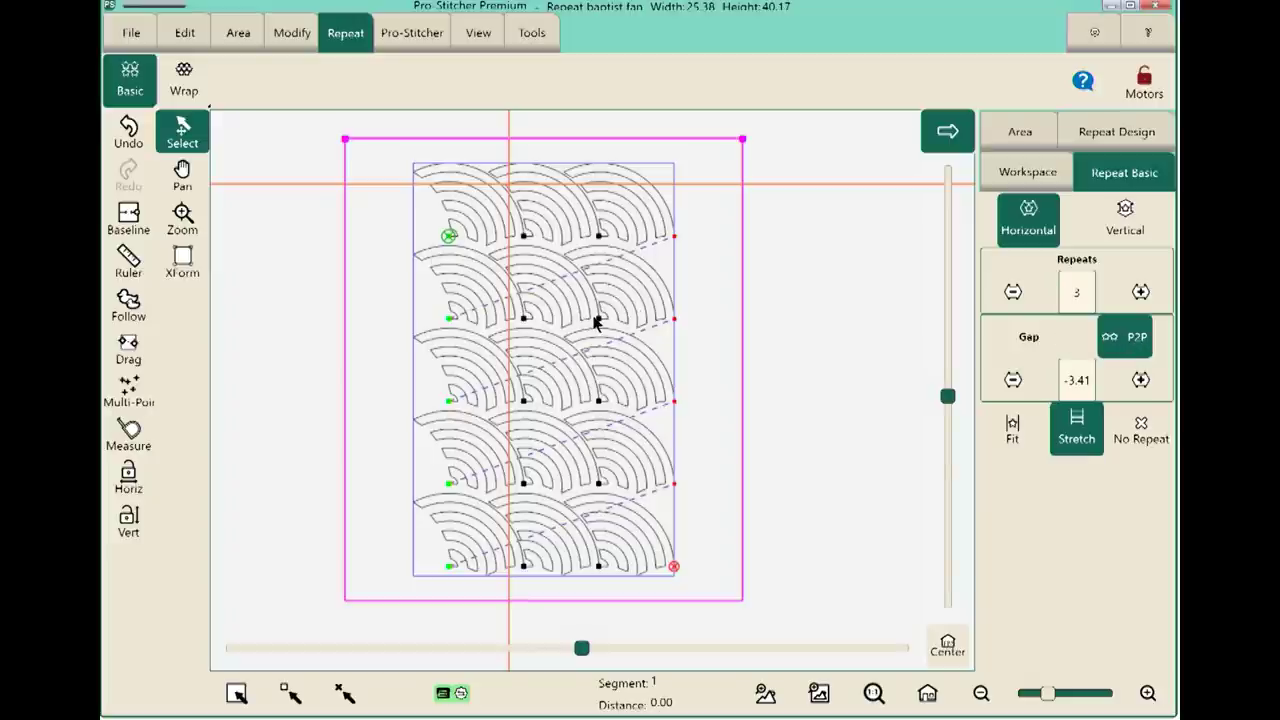
{"action": "left_click", "coordinate": [1140, 292]}
{"action": "left_click", "coordinate": [1140, 292]}
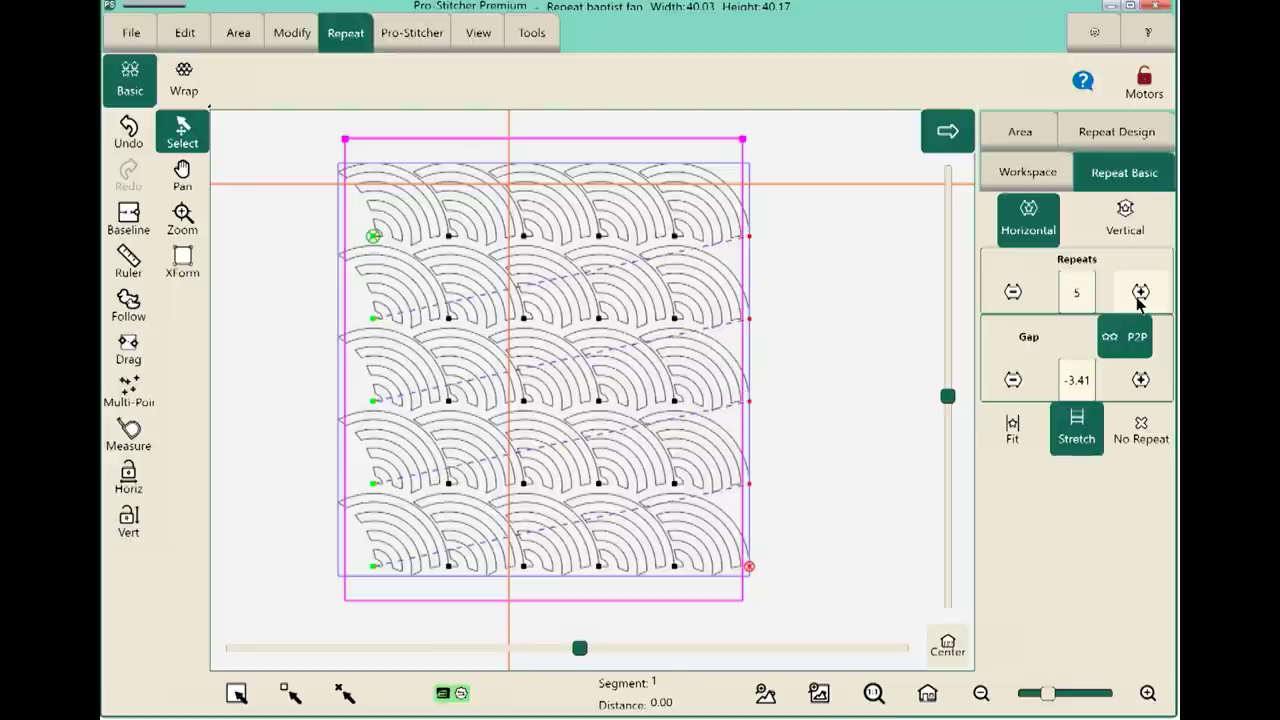
Nest the fan rows closer together by setting the vertical repeat gap to -0.72.
{"action": "left_click", "coordinate": [182, 218]}
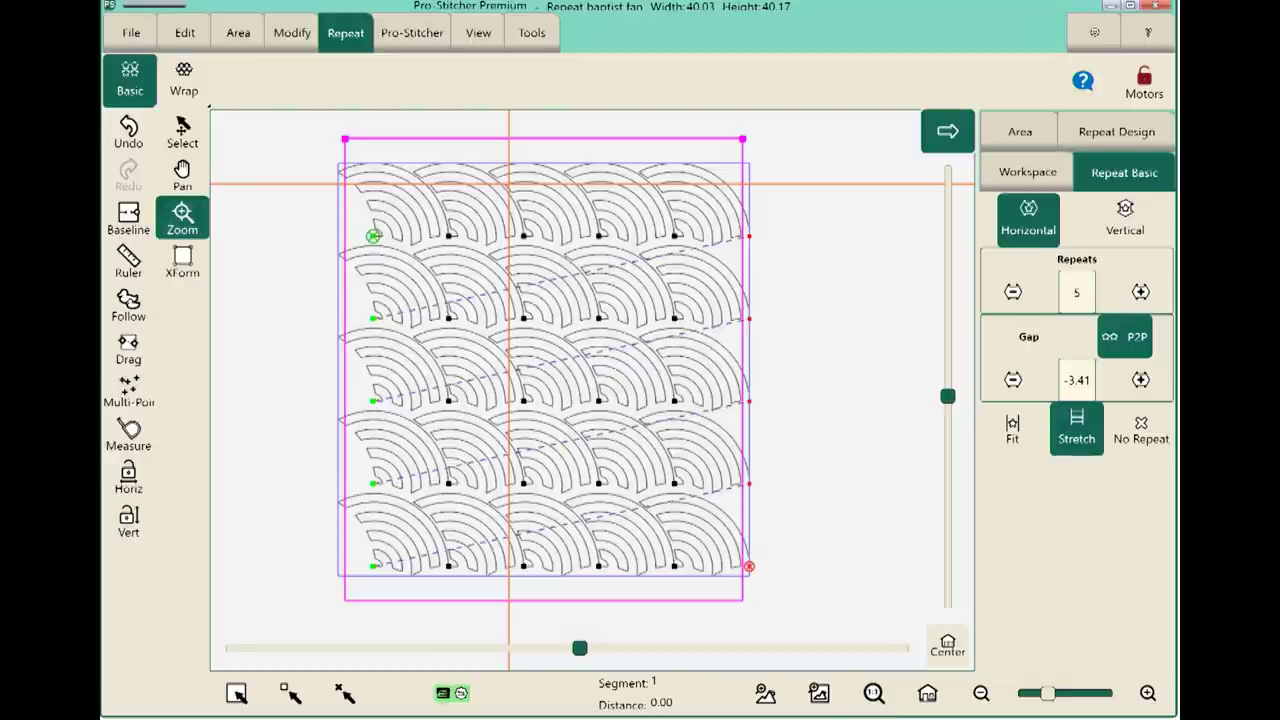
{"action": "left_click_drag", "start_coordinate": [509, 218], "coordinate": [617, 312]}
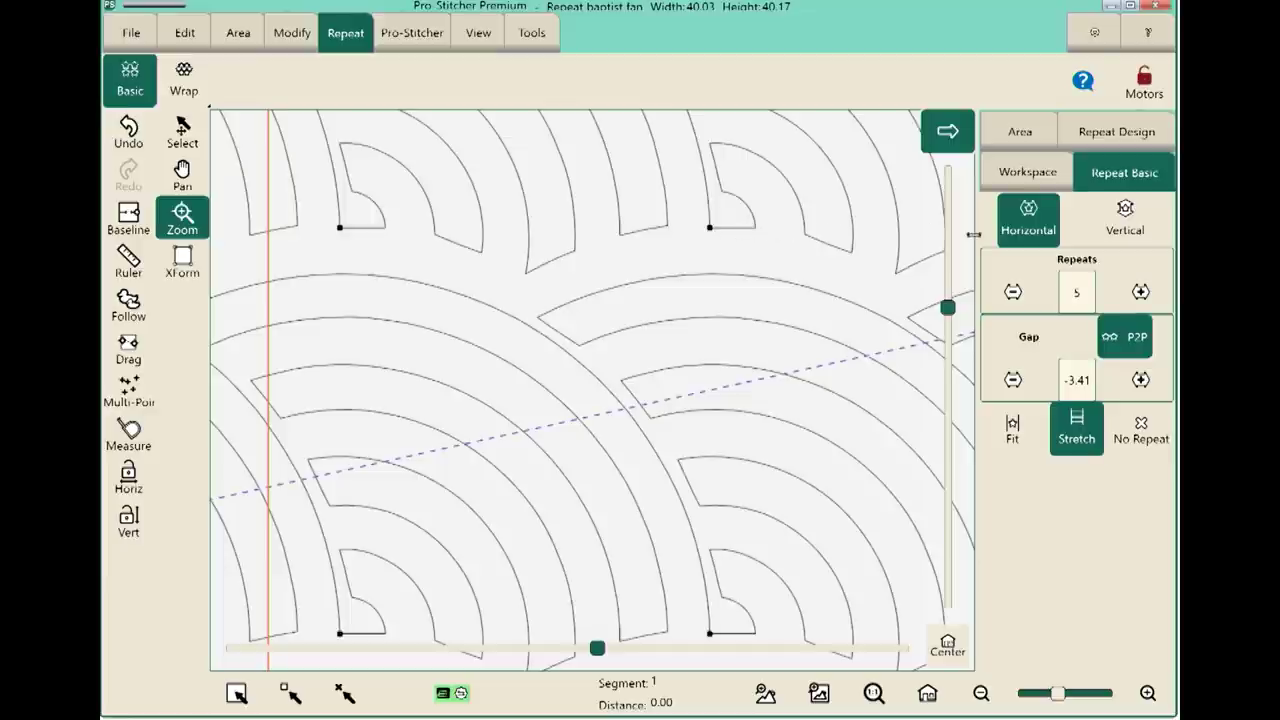
{"action": "left_click", "coordinate": [1127, 220]}
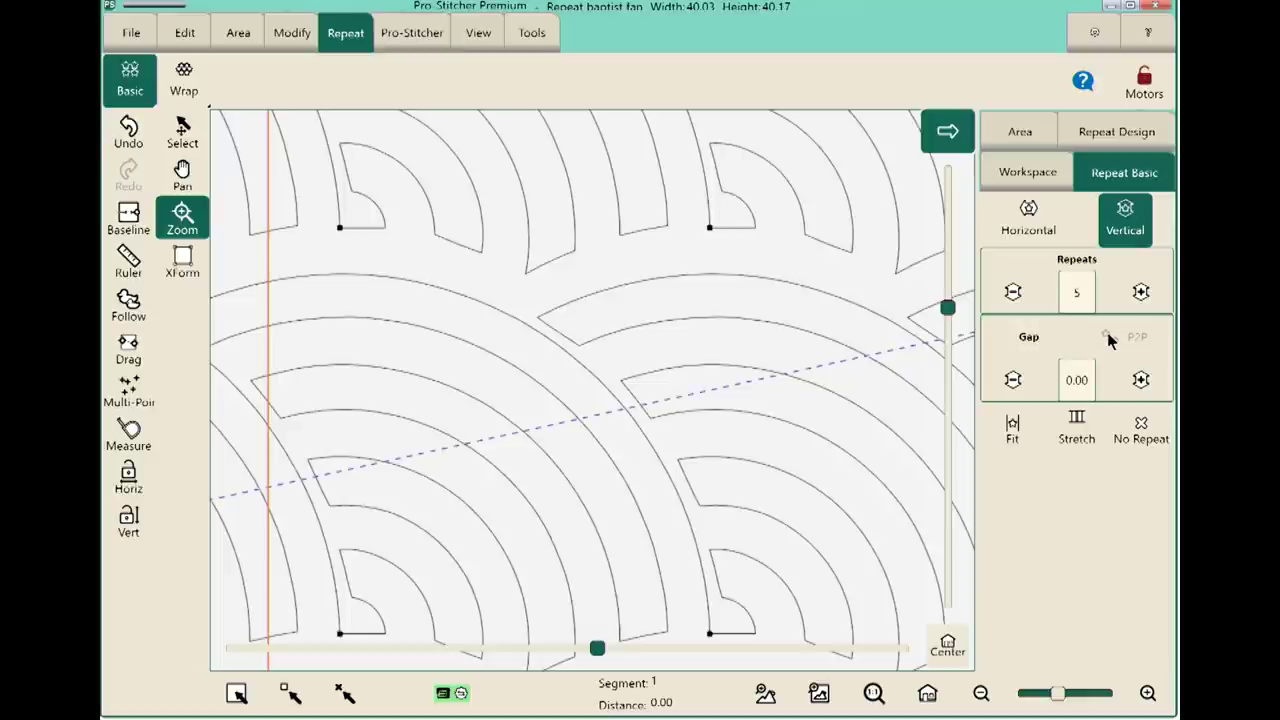
{"action": "left_click", "coordinate": [1013, 380]}
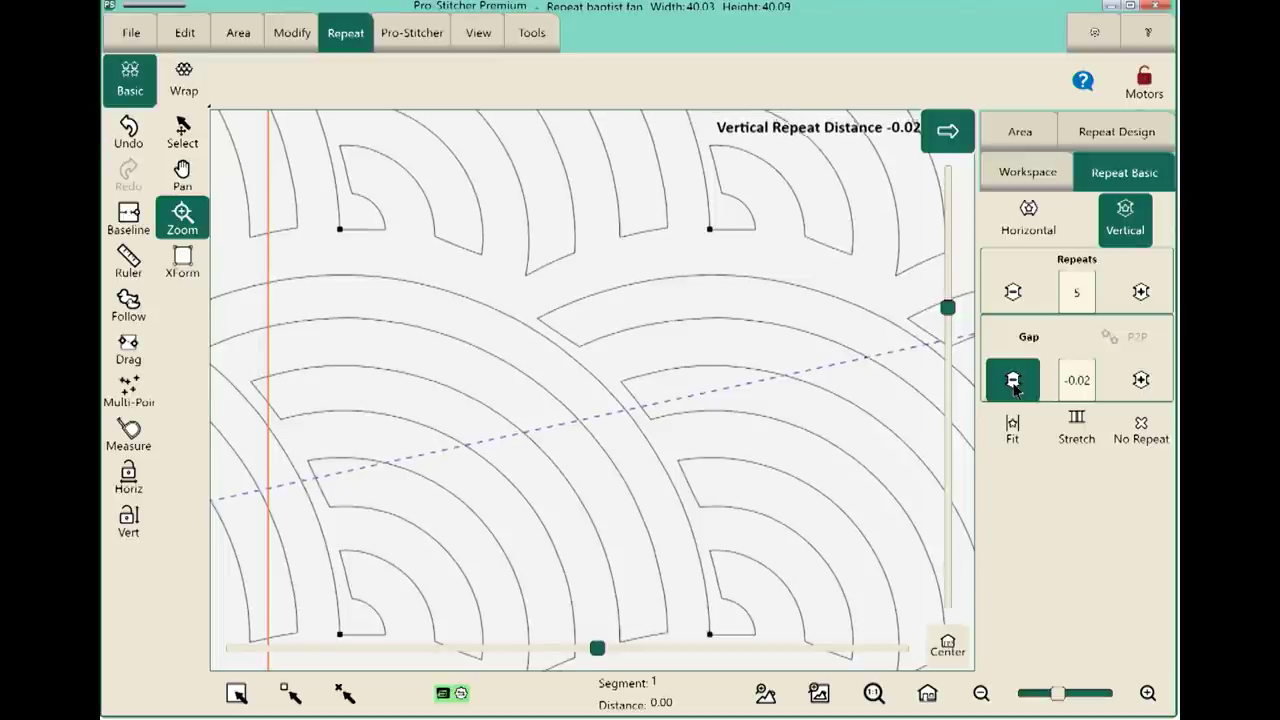
{"action": "left_click", "coordinate": [1013, 380]}
{"action": "left_click", "coordinate": [1013, 380]}
{"action": "left_click", "coordinate": [1013, 380]}
{"action": "left_click", "coordinate": [1013, 380]}
{"action": "left_click", "coordinate": [1013, 380]}
{"action": "left_click", "coordinate": [1013, 380]}
{"action": "left_click", "coordinate": [1013, 380]}
{"action": "left_click", "coordinate": [1013, 380]}
{"action": "left_click", "coordinate": [1013, 380]}
{"action": "left_click", "coordinate": [1013, 380]}
{"action": "left_click", "coordinate": [1013, 380]}
{"action": "left_click", "coordinate": [1013, 380]}
{"action": "left_click", "coordinate": [1013, 380]}
{"action": "left_click", "coordinate": [1013, 380]}
{"action": "left_click", "coordinate": [1013, 380]}
{"action": "left_click", "coordinate": [1013, 380]}
{"action": "left_click", "coordinate": [1013, 380]}
{"action": "left_click", "coordinate": [1013, 380]}
{"action": "left_click", "coordinate": [1013, 380]}
{"action": "left_click", "coordinate": [1013, 380]}
{"action": "left_click", "coordinate": [1013, 380]}
{"action": "left_click", "coordinate": [1013, 380]}
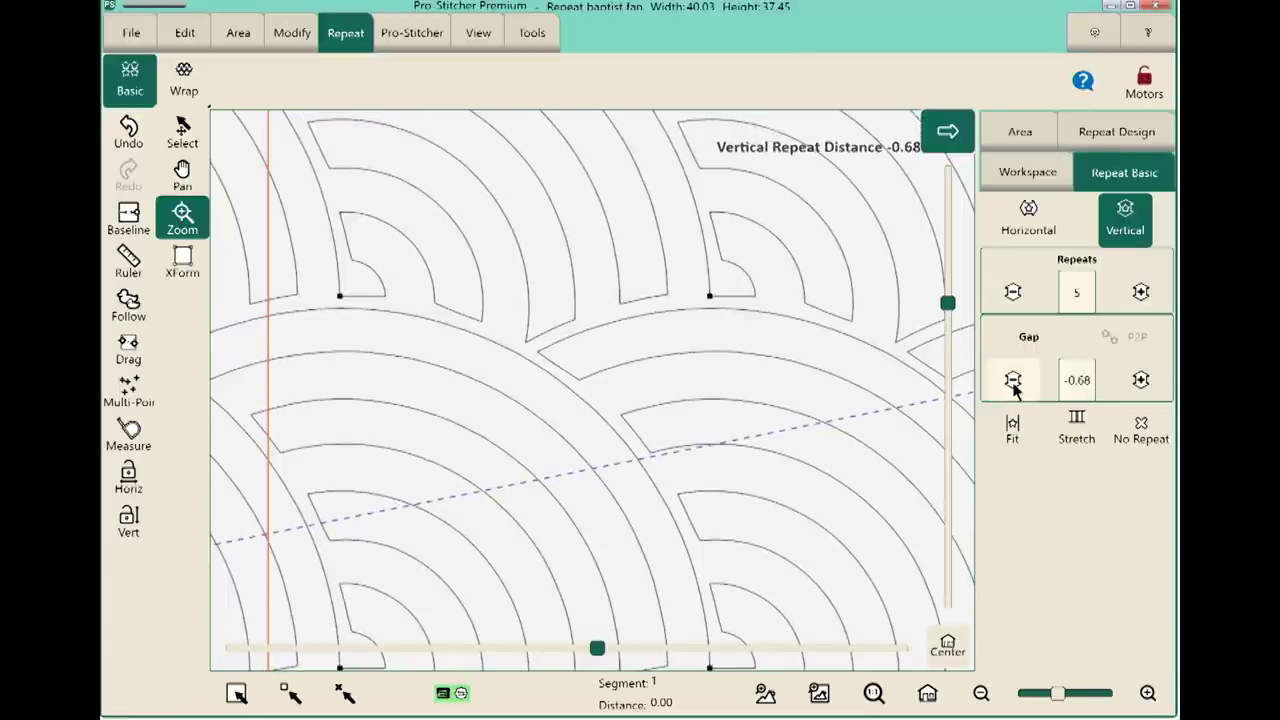
{"action": "left_click", "coordinate": [1013, 380]}
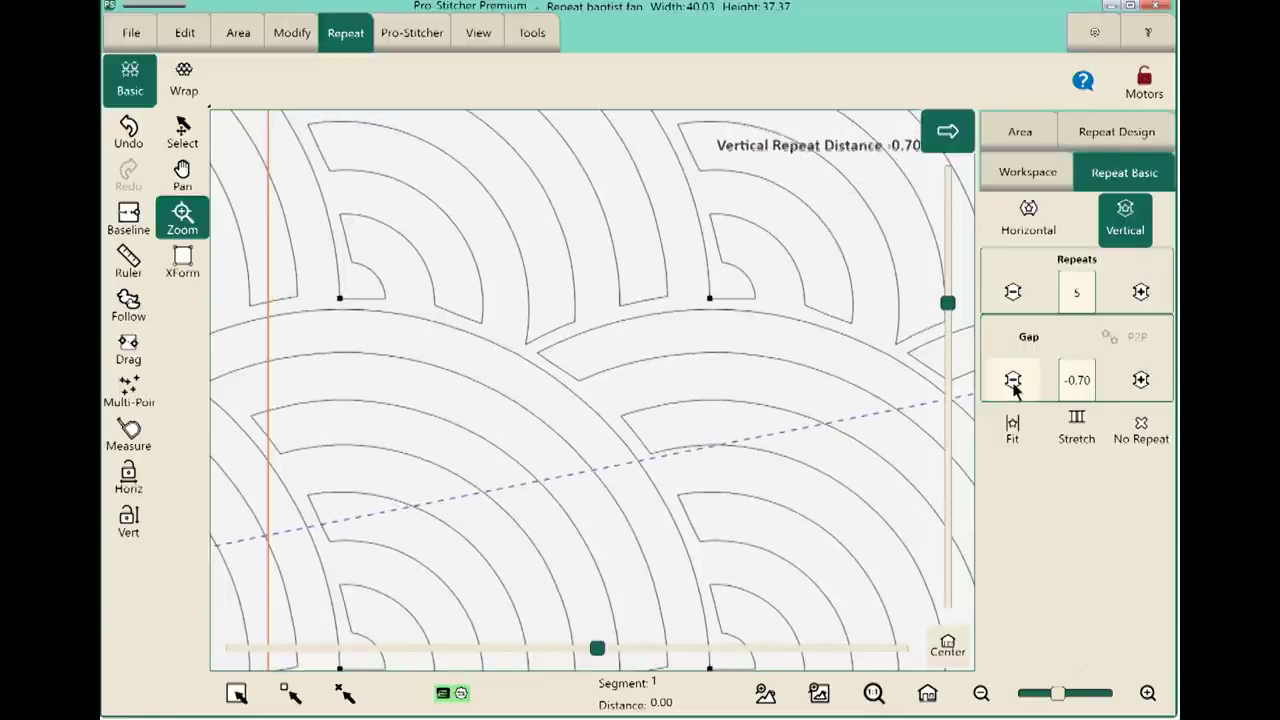
{"action": "left_click", "coordinate": [1013, 380]}
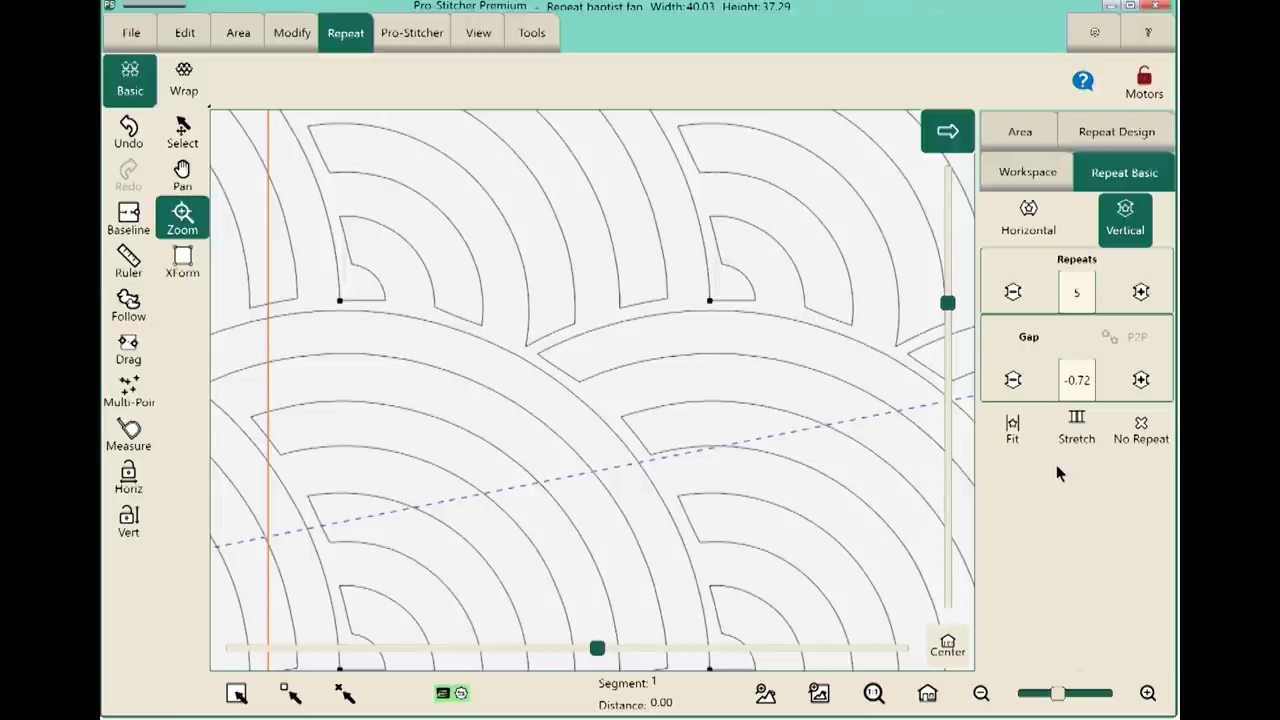
Set the vertical repeats to 6 and stretch the fan pattern to the area's full height and width.
{"action": "left_click", "coordinate": [928, 692]}
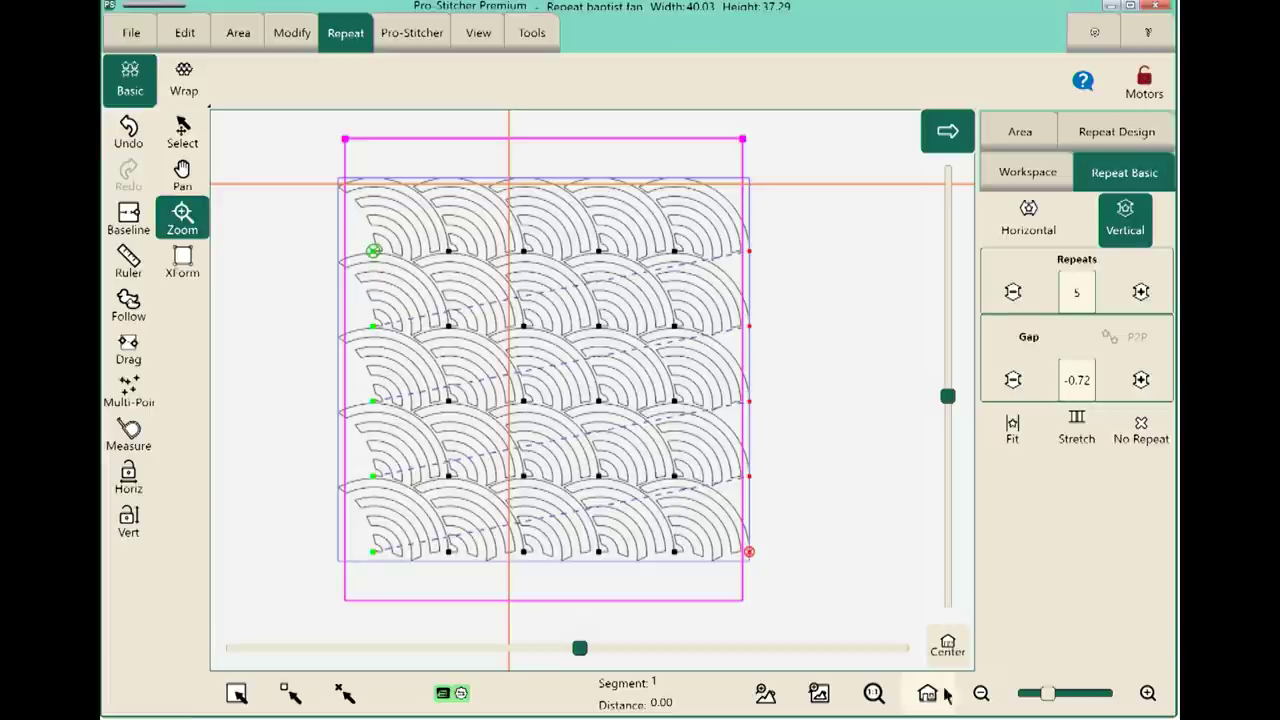
{"action": "left_click", "coordinate": [1140, 291]}
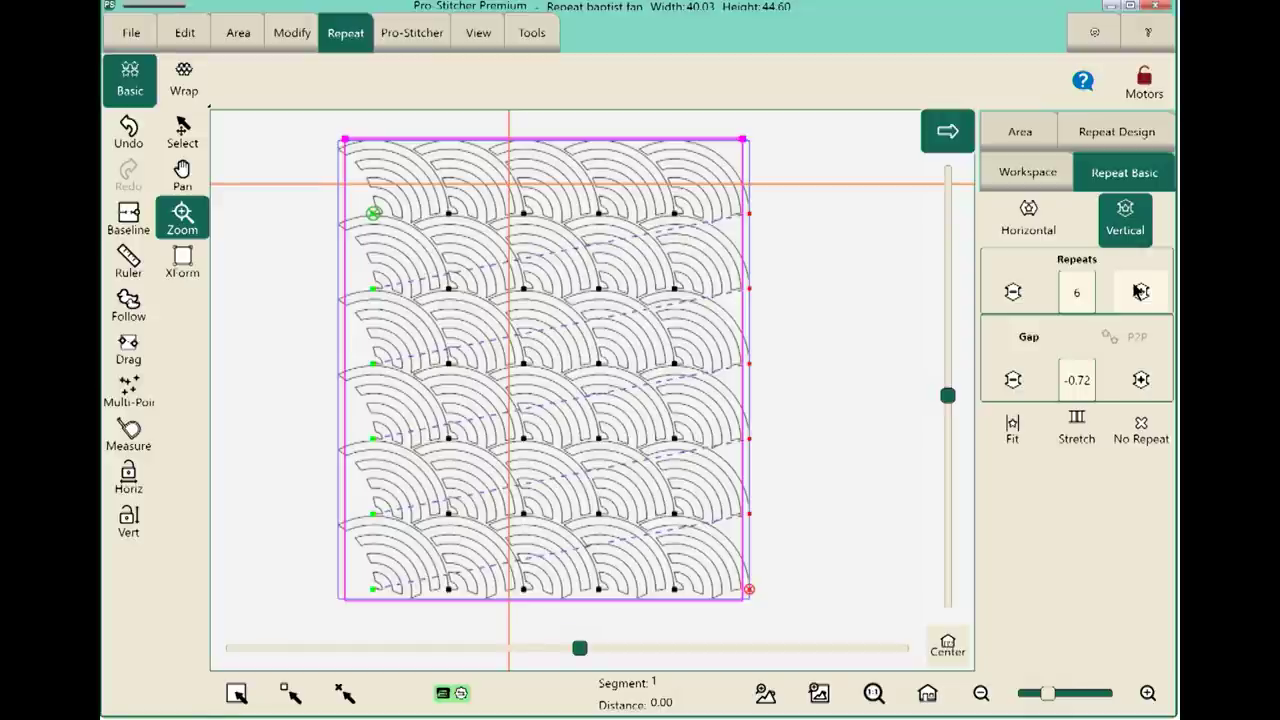
{"action": "left_click", "coordinate": [1087, 425]}
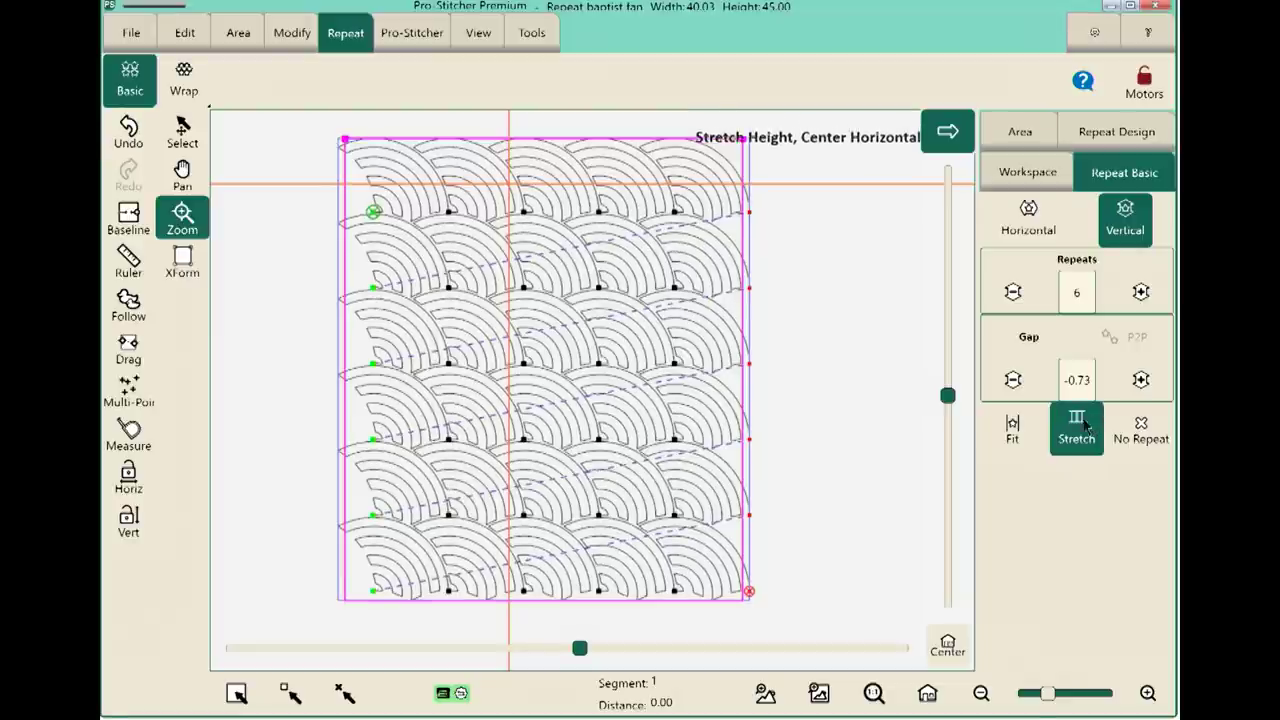
{"action": "left_click", "coordinate": [1028, 212]}
{"action": "left_click", "coordinate": [1070, 422]}
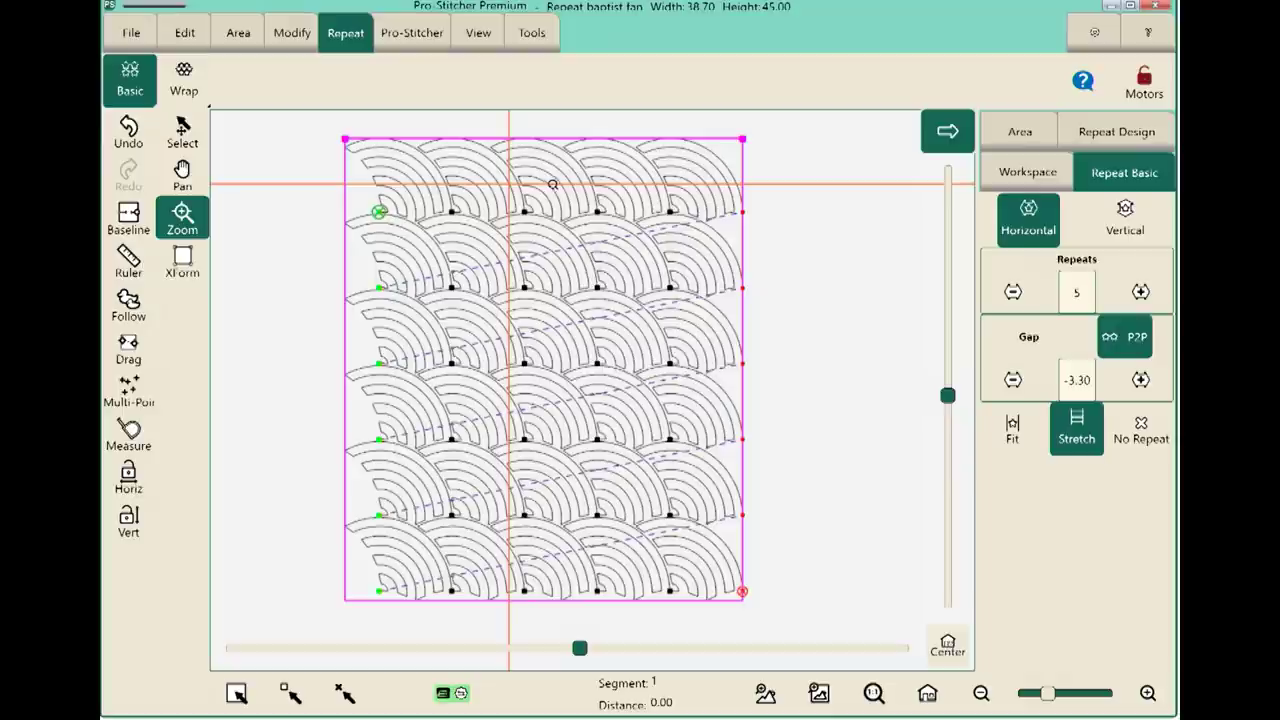
Wrap the fan pattern horizontally by half a repeat across the window and fine-tune the window offset to 2.91.
{"action": "left_click", "coordinate": [194, 84]}
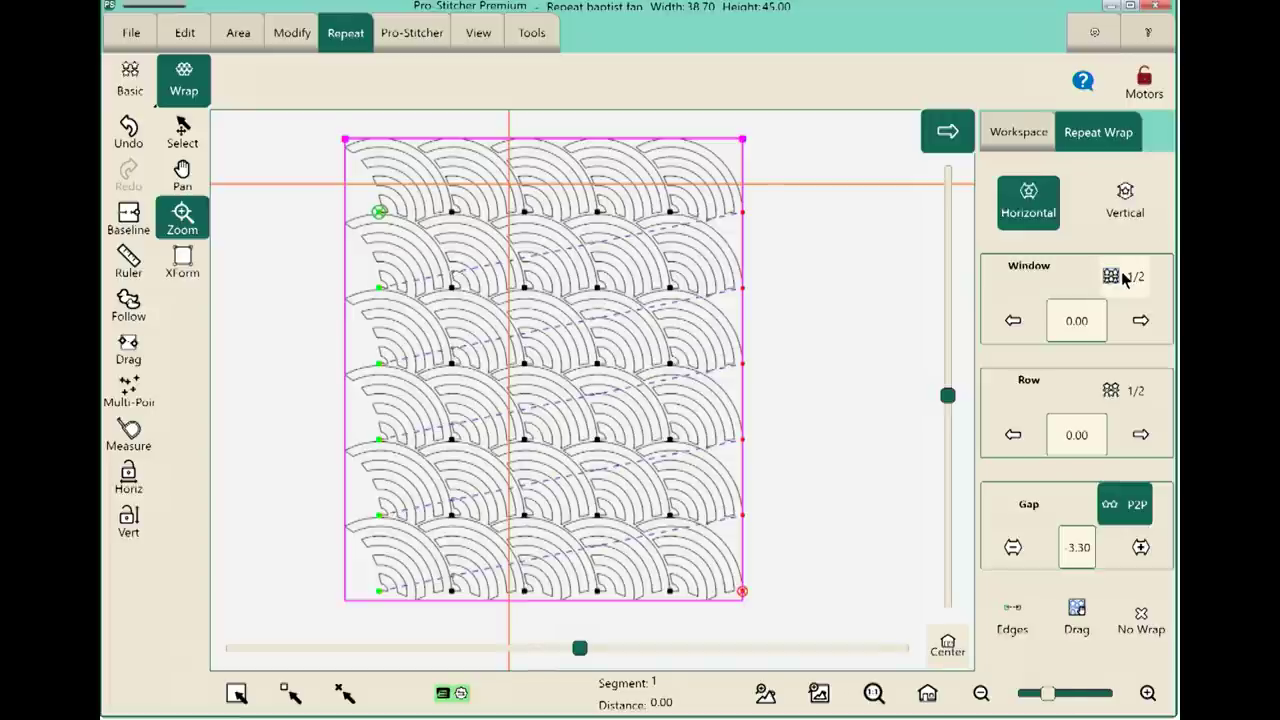
{"action": "left_click", "coordinate": [1120, 286]}
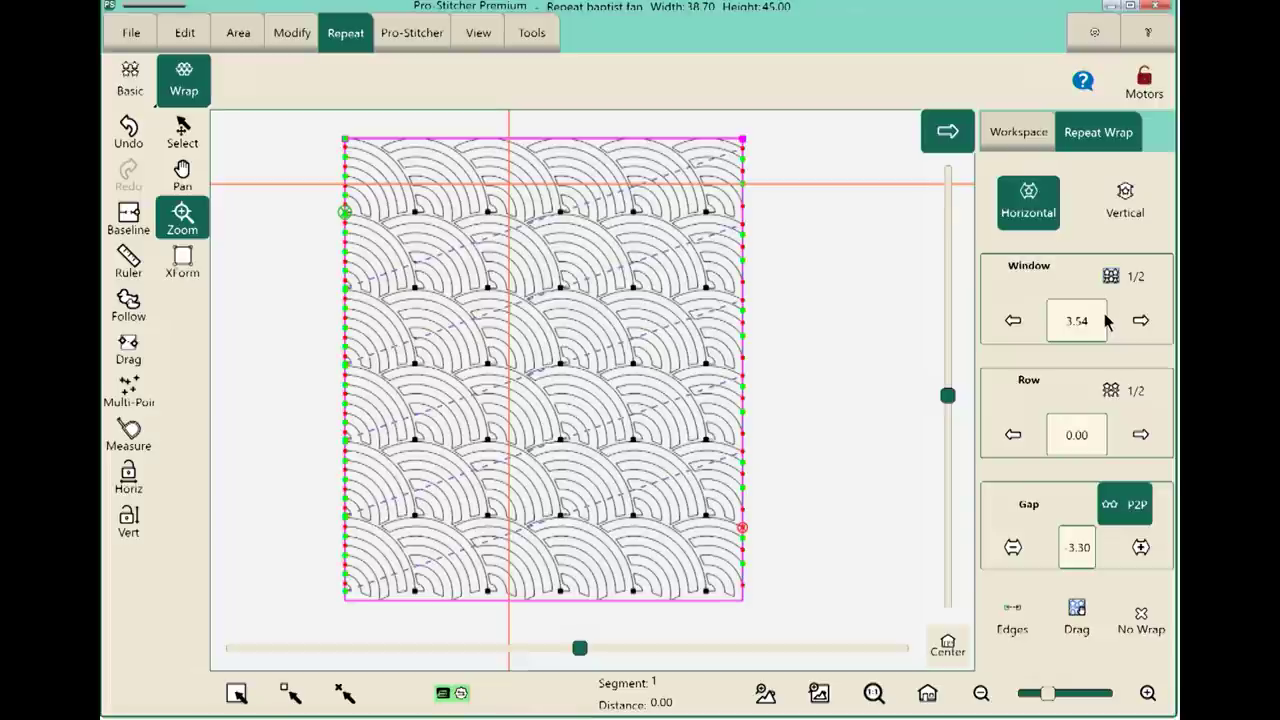
{"action": "left_click", "coordinate": [1016, 323]}
{"action": "left_click", "coordinate": [1016, 323]}
{"action": "left_click", "coordinate": [1016, 323]}
{"action": "left_click", "coordinate": [1016, 323]}
{"action": "left_click", "coordinate": [1016, 323]}
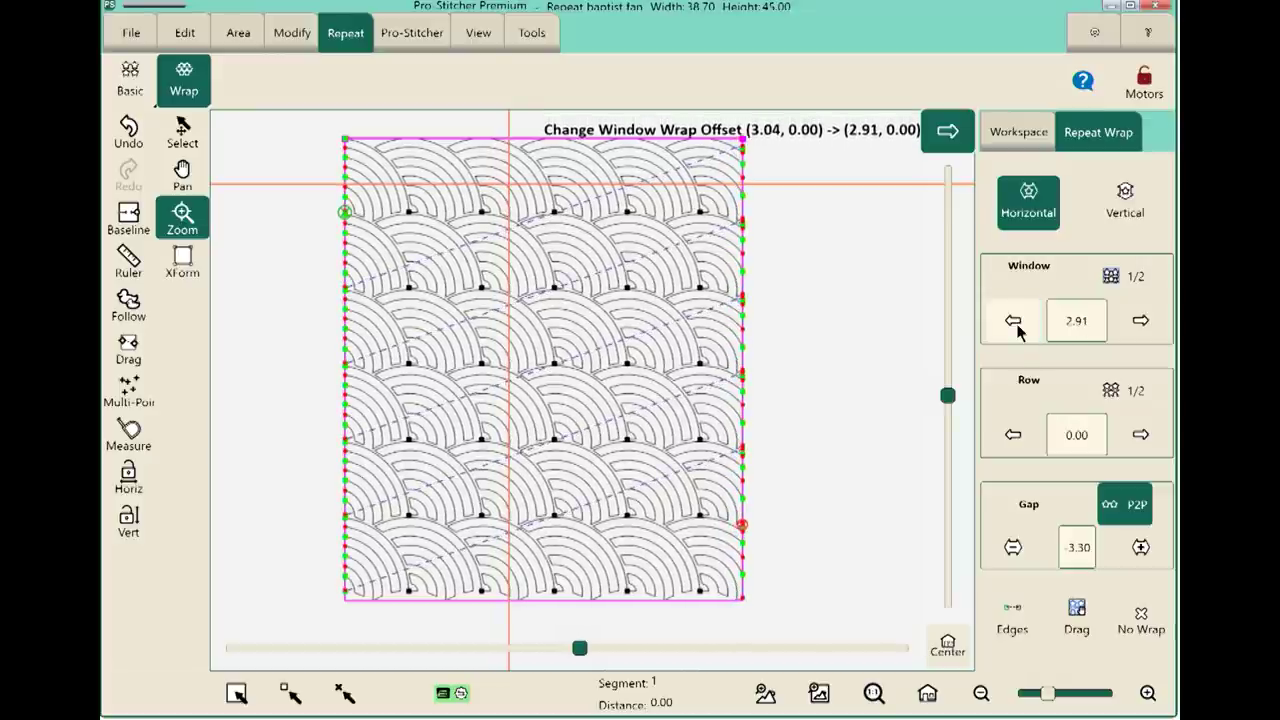
{"action": "left_click", "coordinate": [1016, 323]}
{"action": "left_click", "coordinate": [1015, 329]}
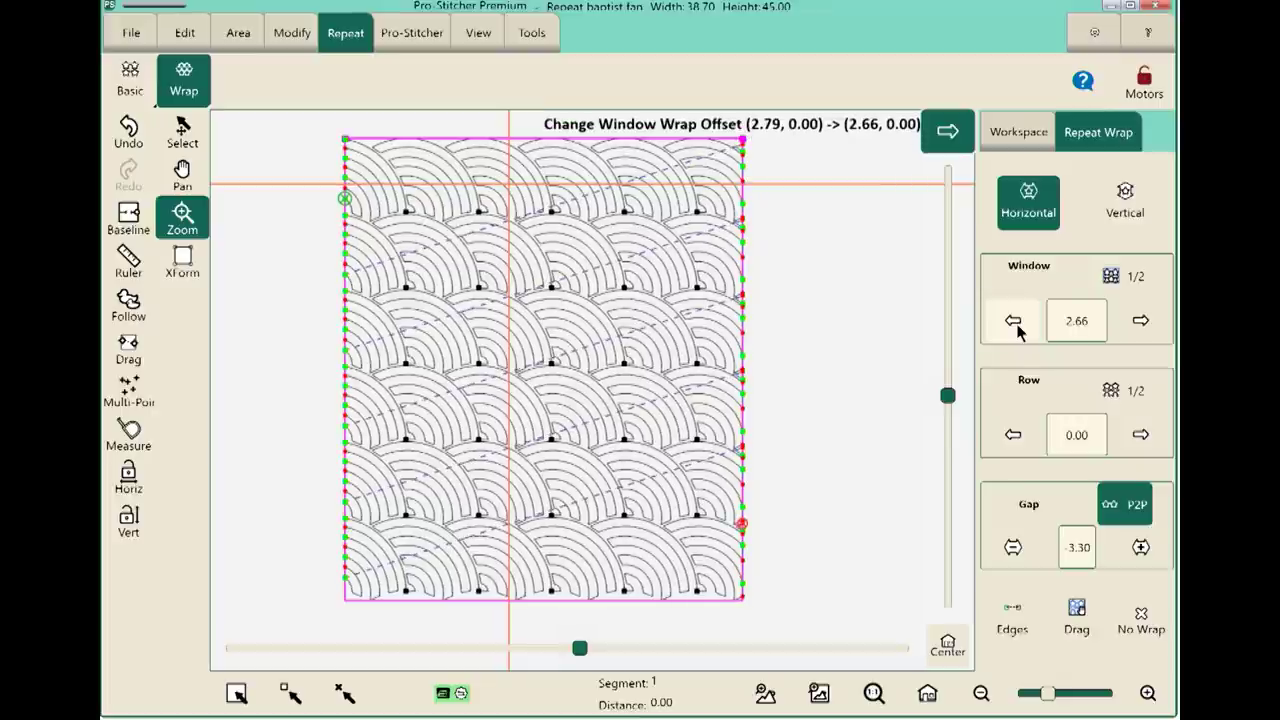
{"action": "left_click", "coordinate": [1155, 330]}
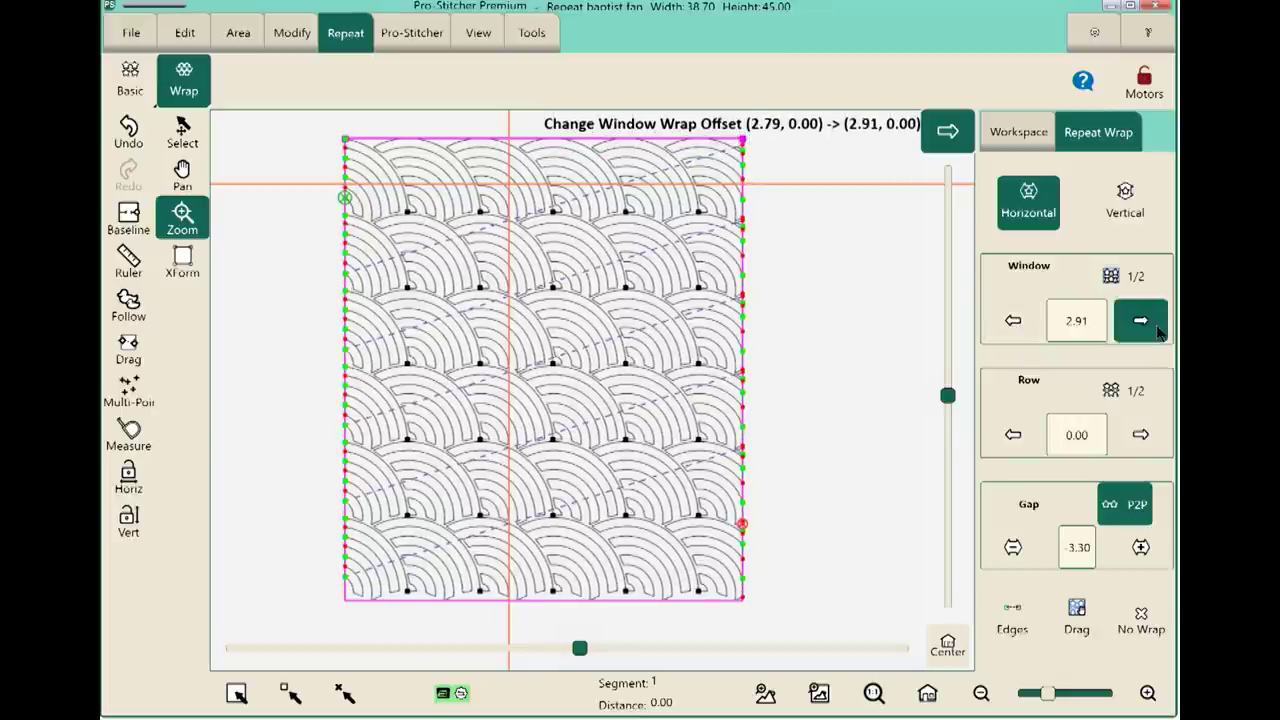
Hide the design bounds and the area outline to expose the stitch ends along the fan pattern's left edge.
{"action": "left_click", "coordinate": [1155, 324]}
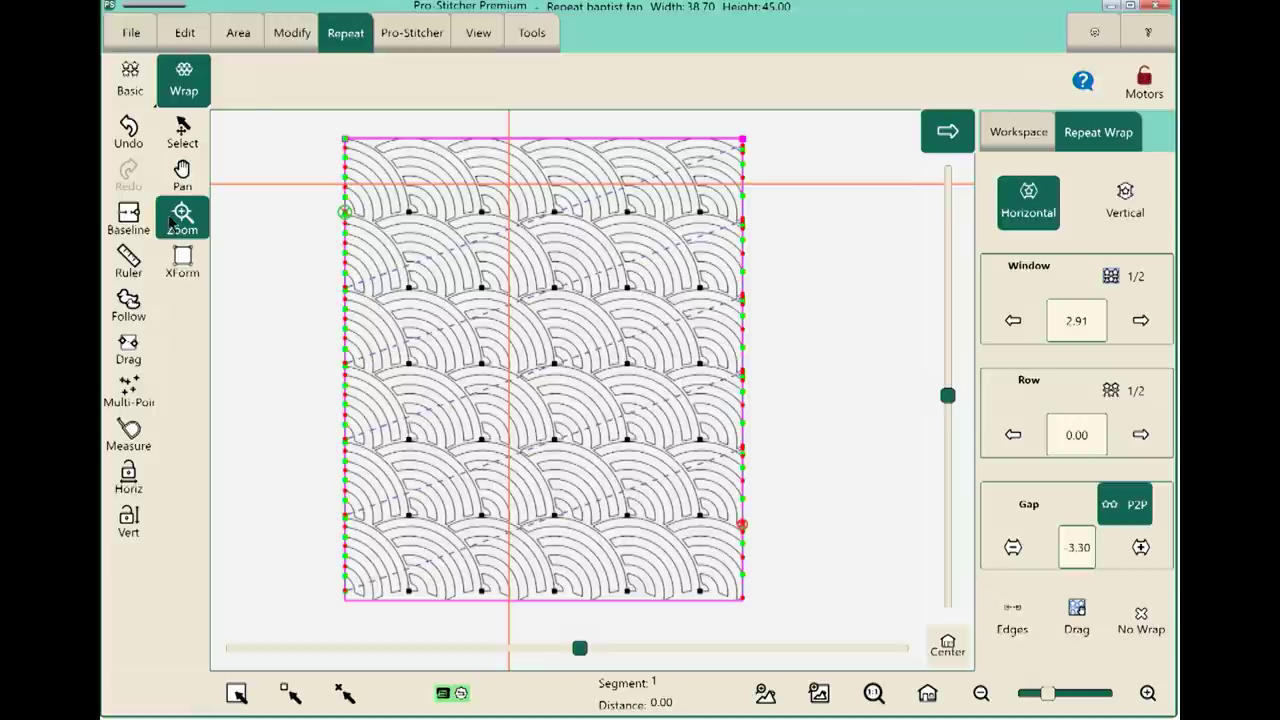
{"action": "left_click_drag", "start_coordinate": [298, 320], "coordinate": [427, 435]}
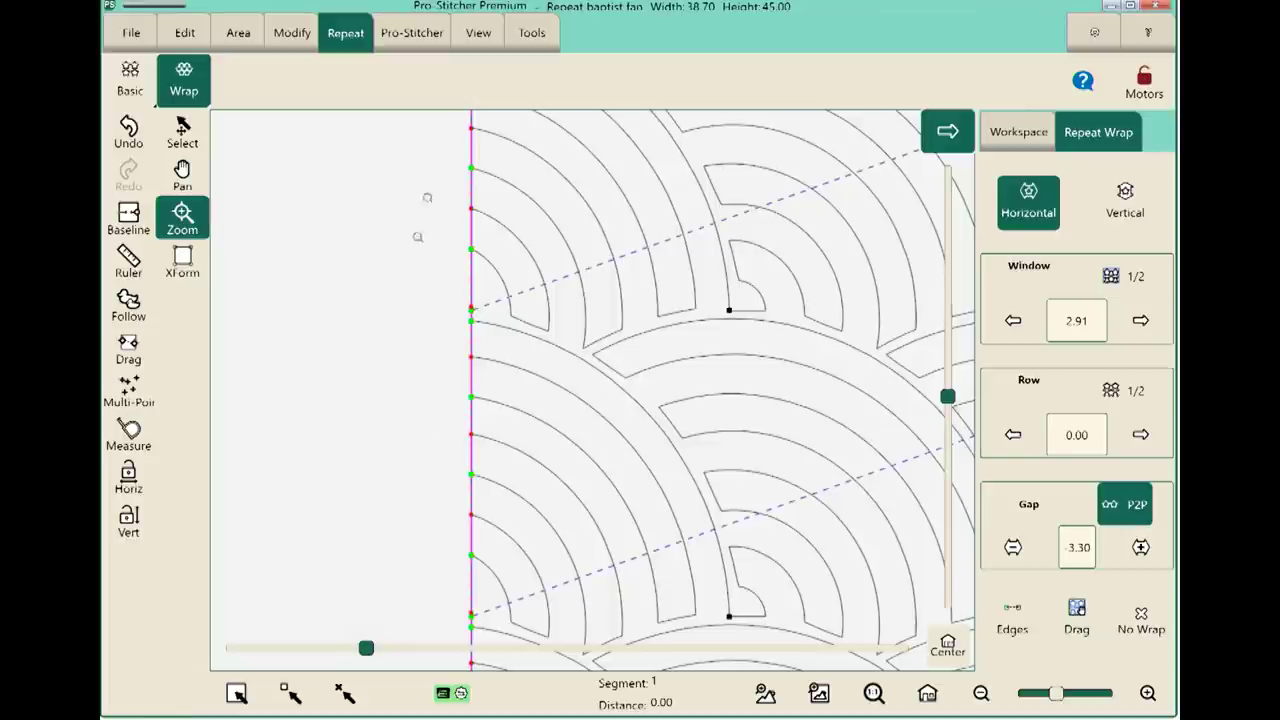
{"action": "left_click", "coordinate": [478, 35]}
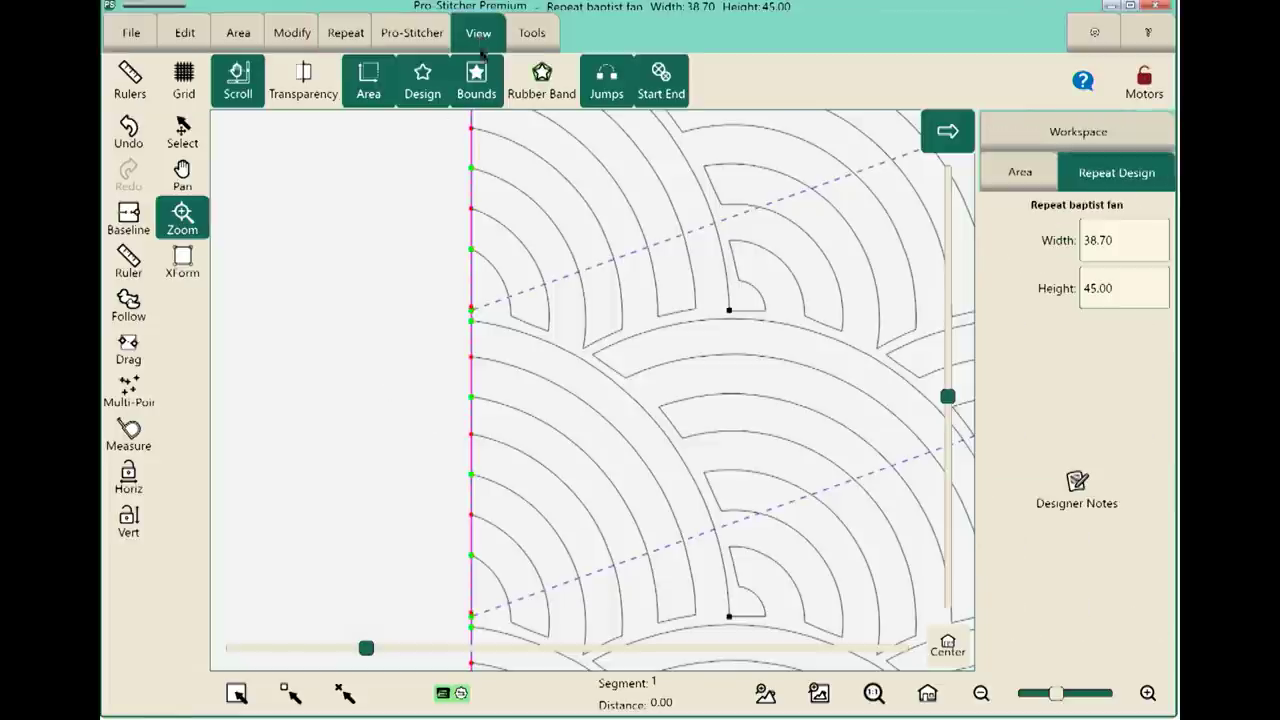
{"action": "left_click", "coordinate": [478, 80]}
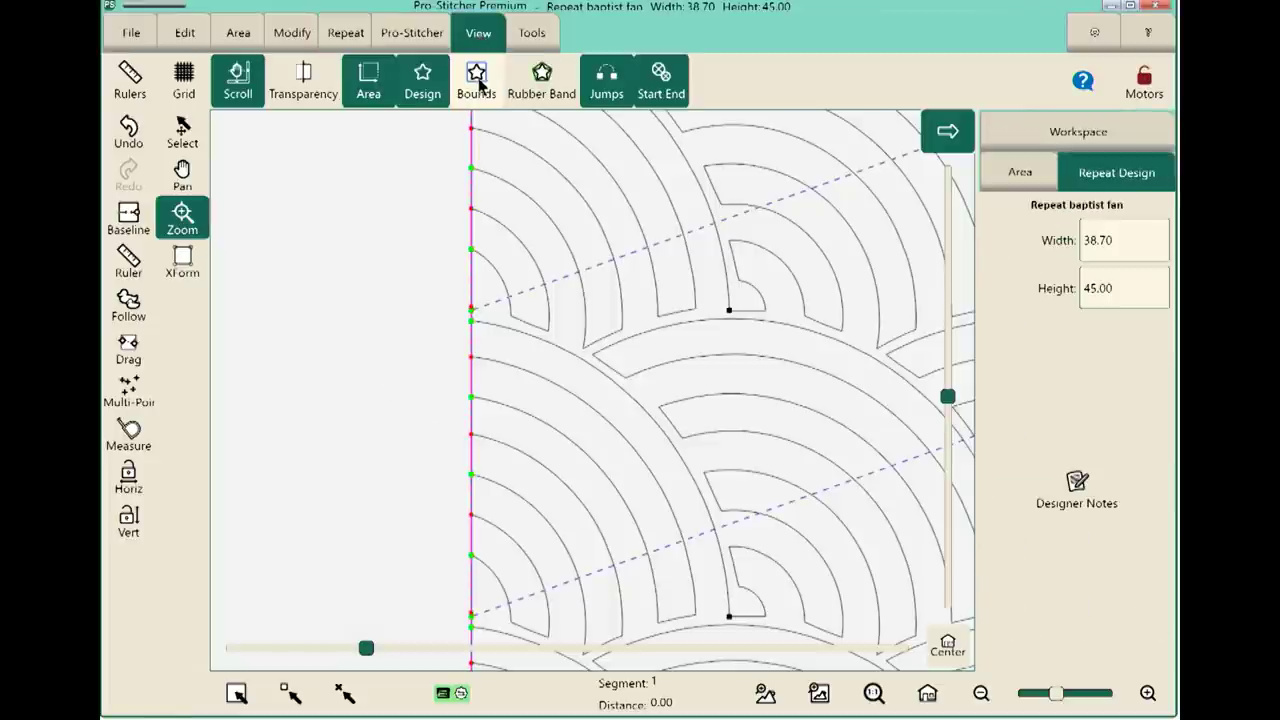
{"action": "left_click", "coordinate": [381, 93]}
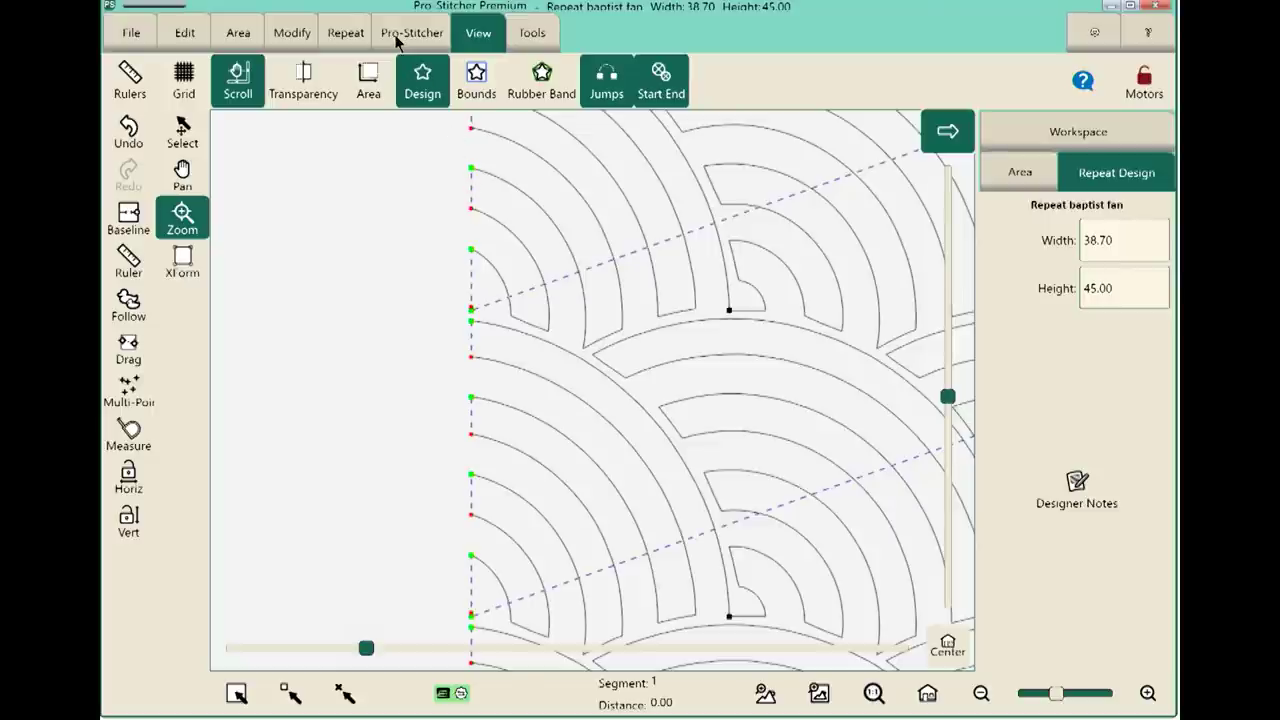
Connect the loose stitch ends along the wrapped fan pattern's edges with the wrap's Edges option.
{"action": "left_click", "coordinate": [340, 38]}
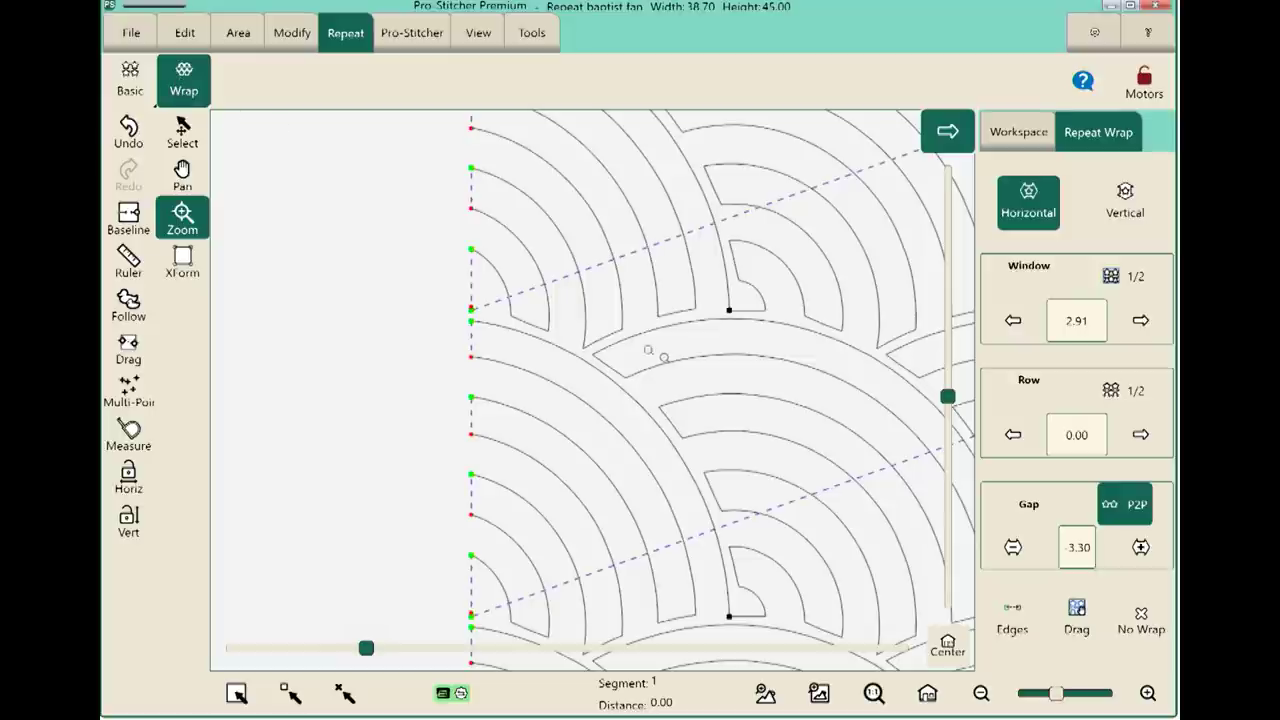
{"action": "left_click", "coordinate": [1024, 629]}
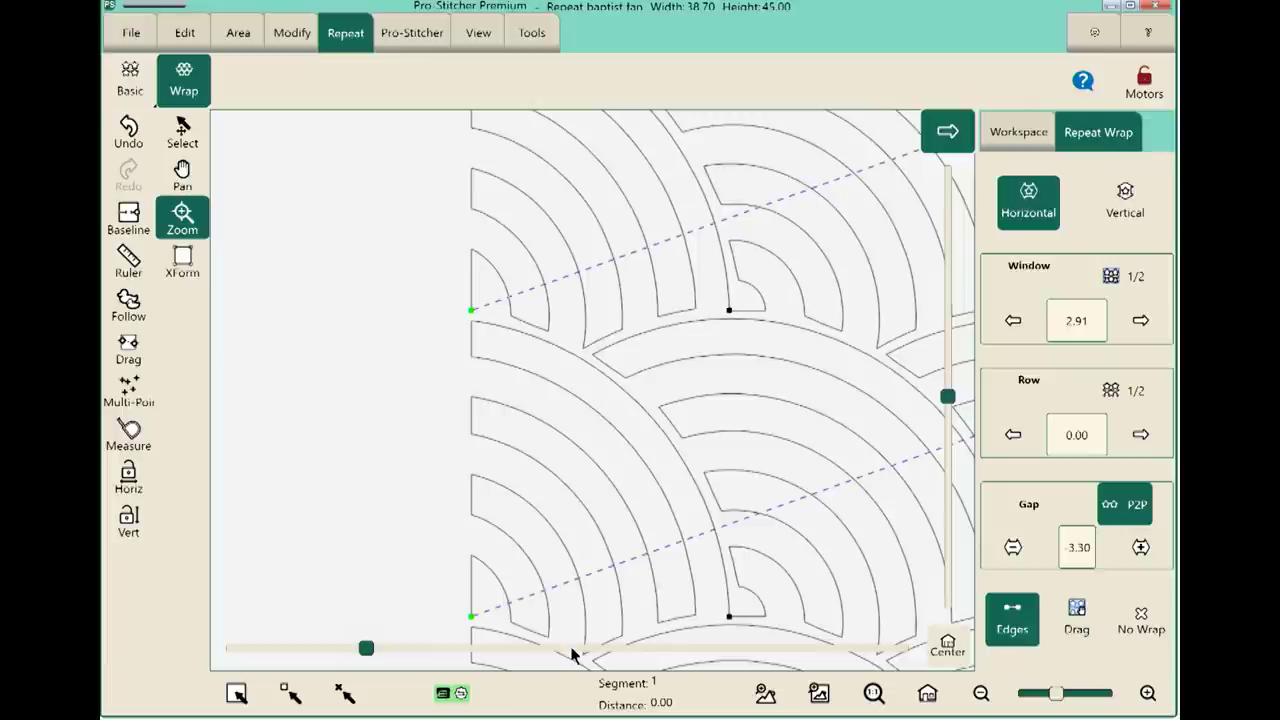
{"action": "left_click", "coordinate": [931, 694]}
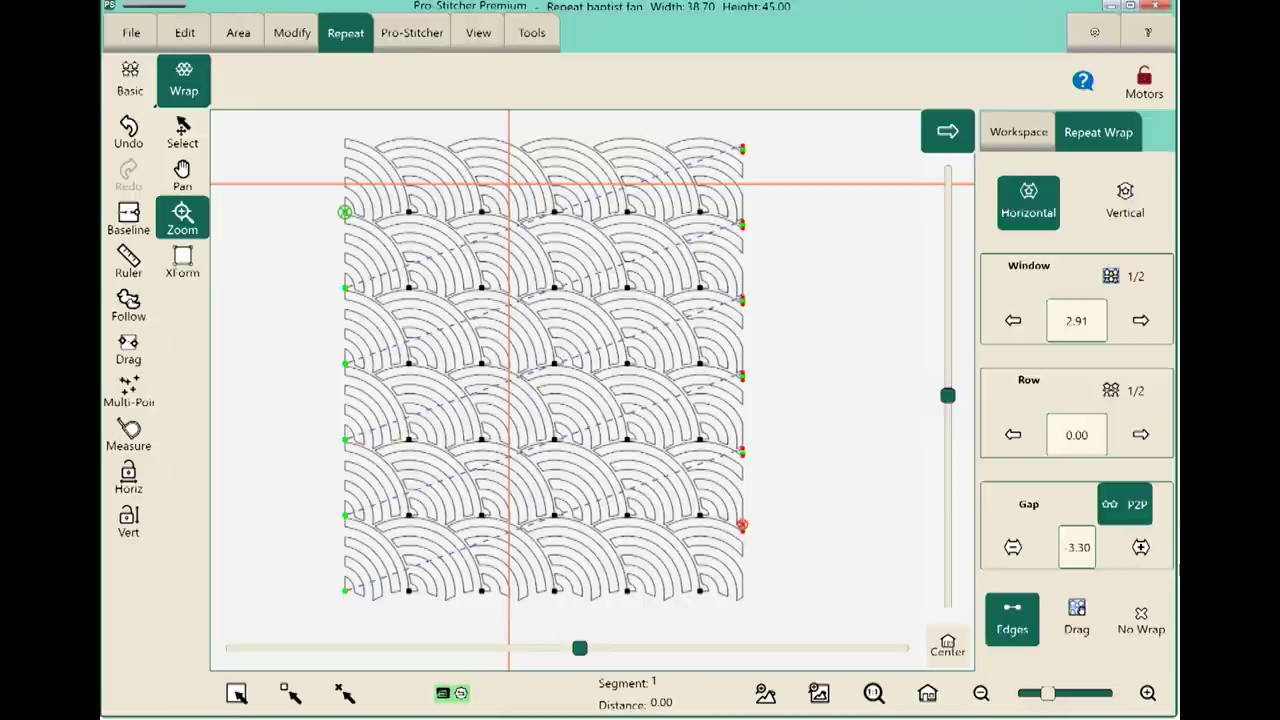
Increase the fan pattern's horizontal window wrap offset to 3.41 and show the area outline again.
{"action": "left_click", "coordinate": [1140, 320]}
{"action": "left_click", "coordinate": [1140, 320]}
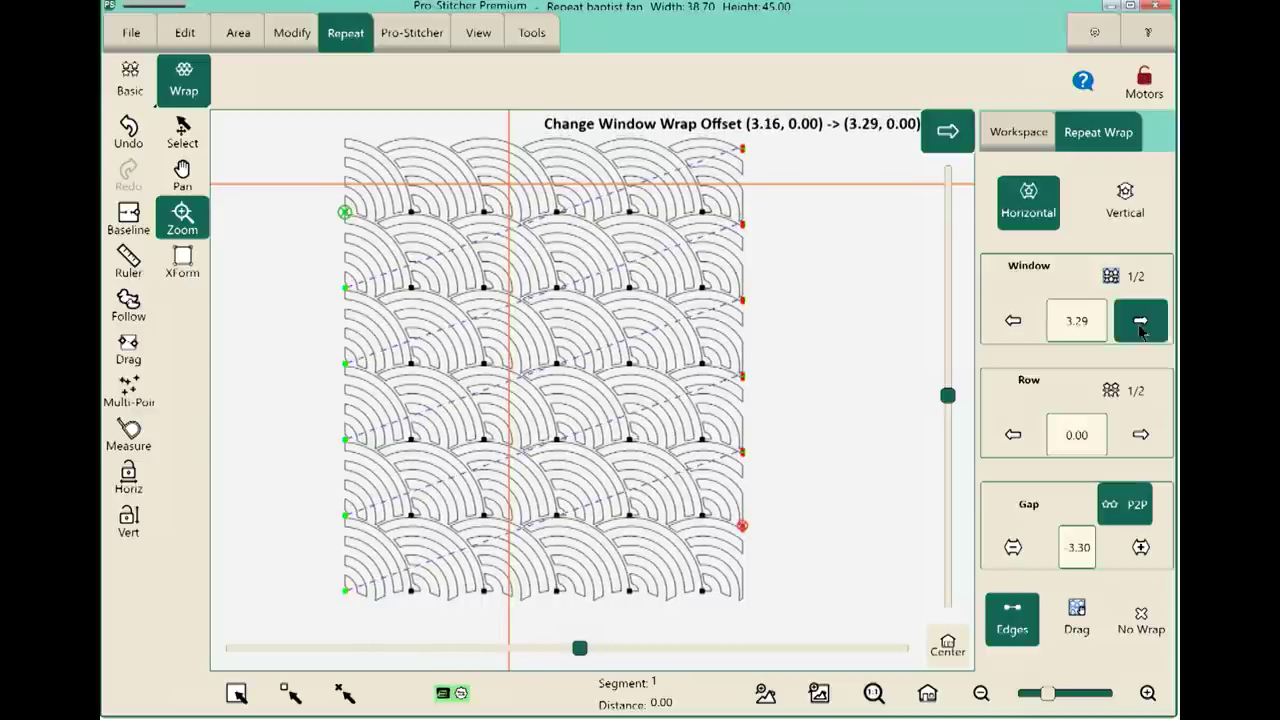
{"action": "left_click", "coordinate": [1140, 320]}
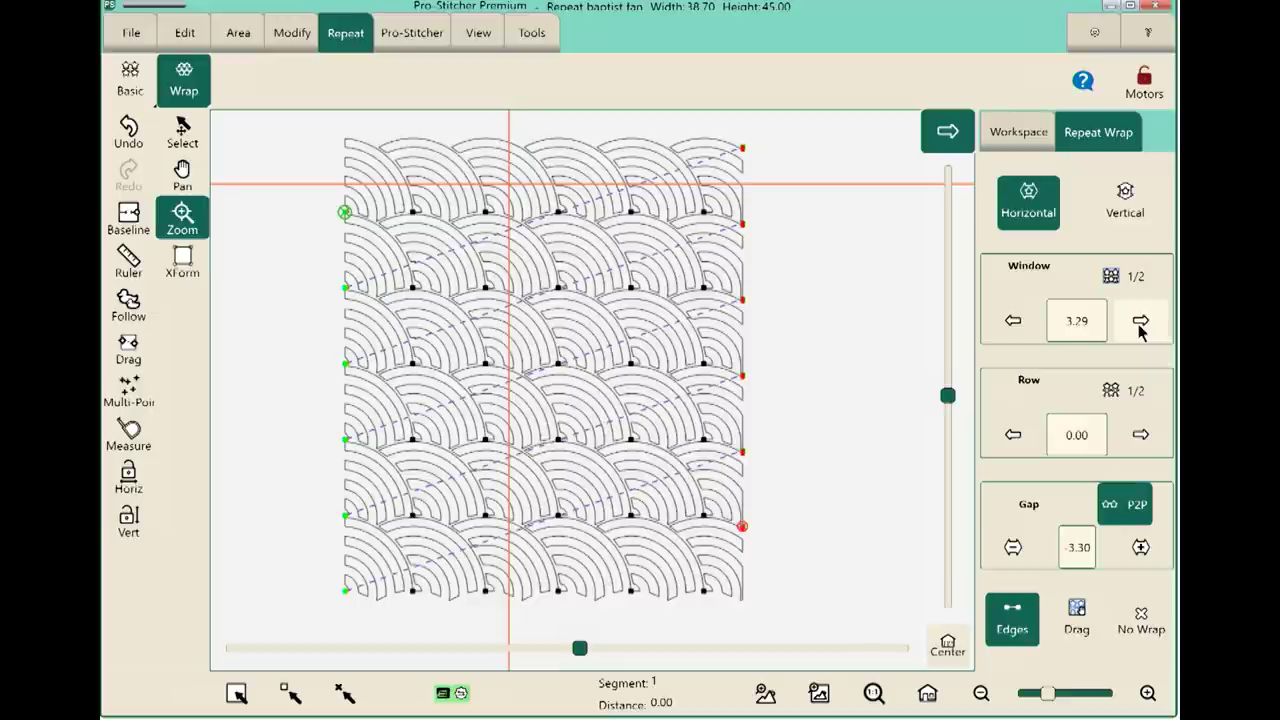
{"action": "left_click", "coordinate": [1140, 320]}
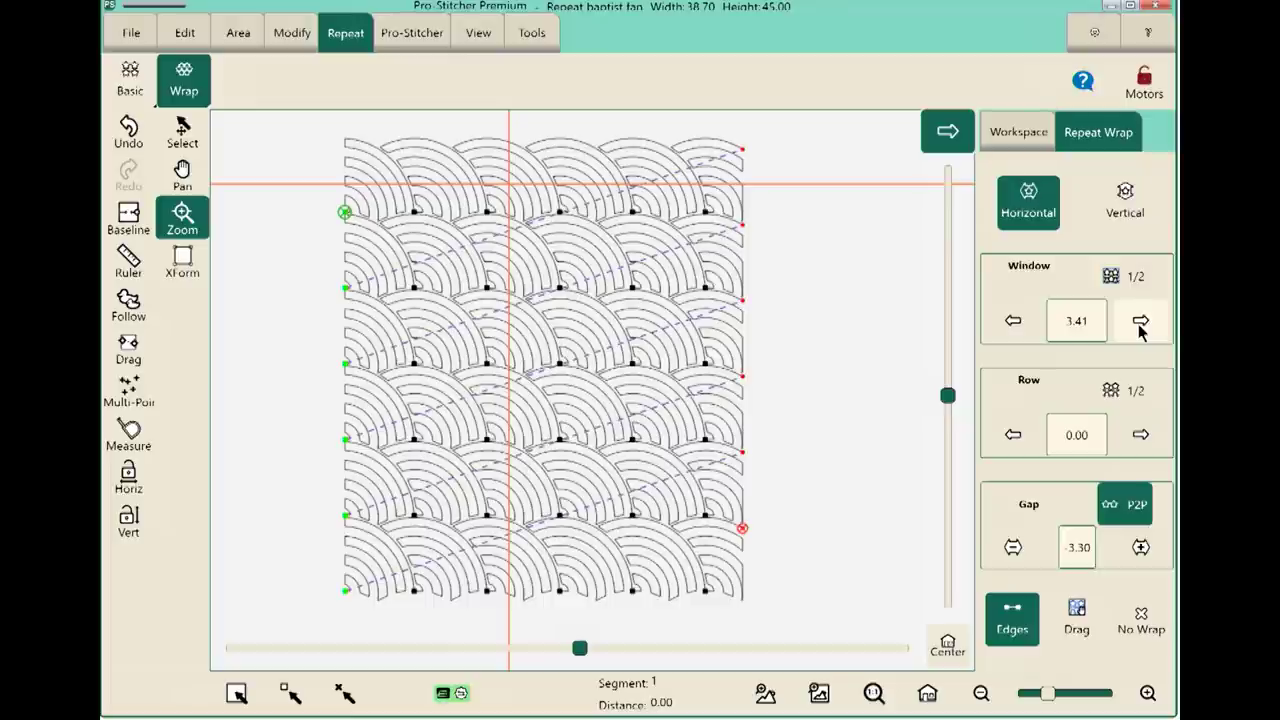
{"action": "left_click", "coordinate": [467, 37]}
{"action": "left_click", "coordinate": [369, 75]}
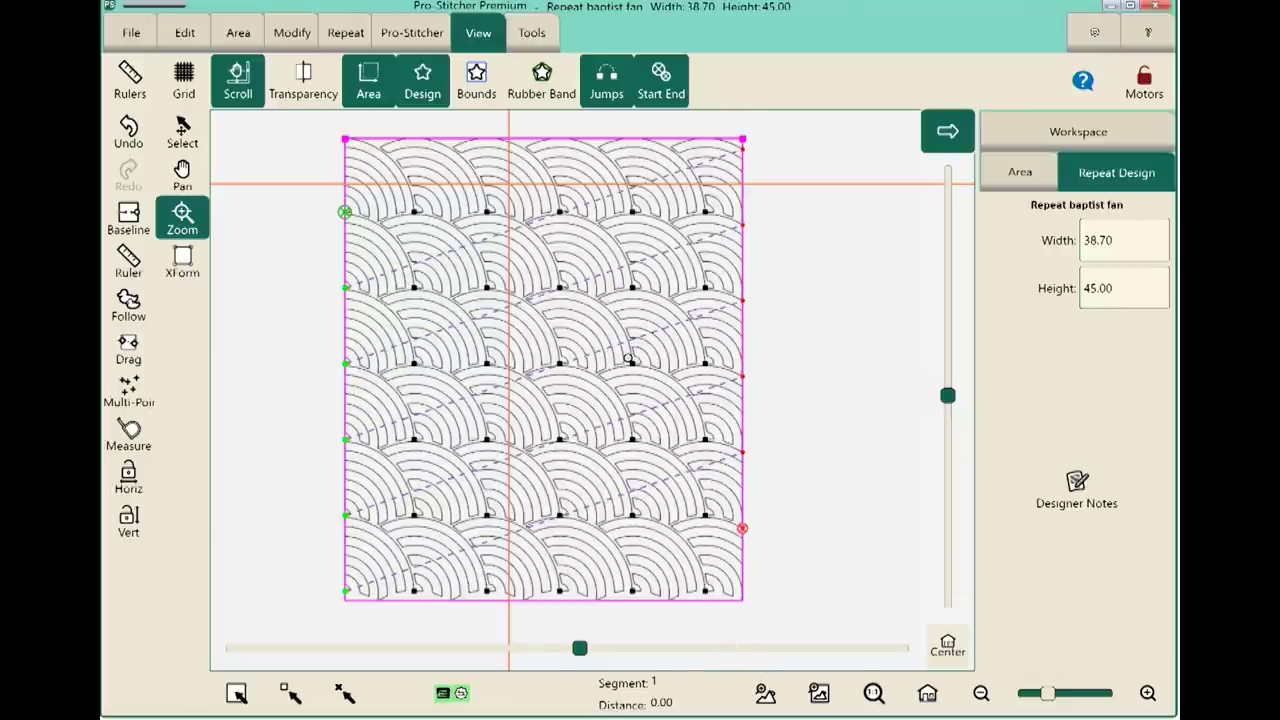
Wrap the fan pattern vertically across the window by half a repeat.
{"action": "left_click", "coordinate": [356, 40]}
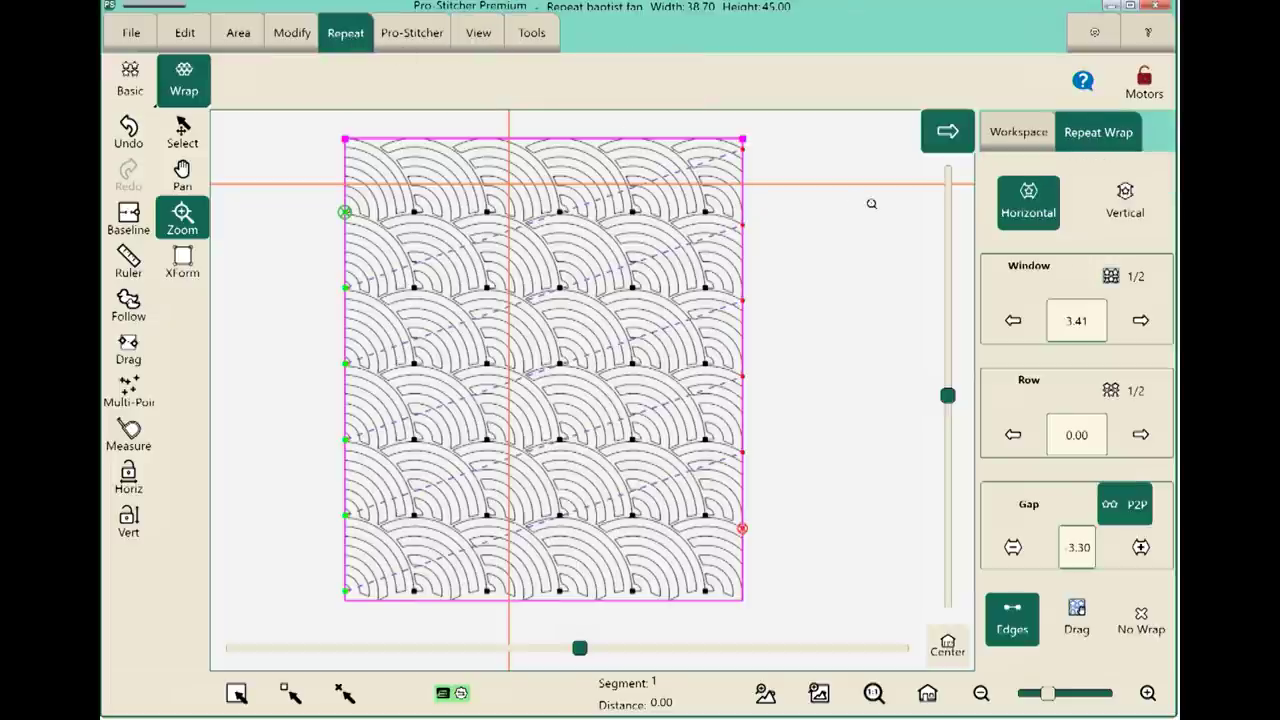
{"action": "left_click", "coordinate": [1140, 216]}
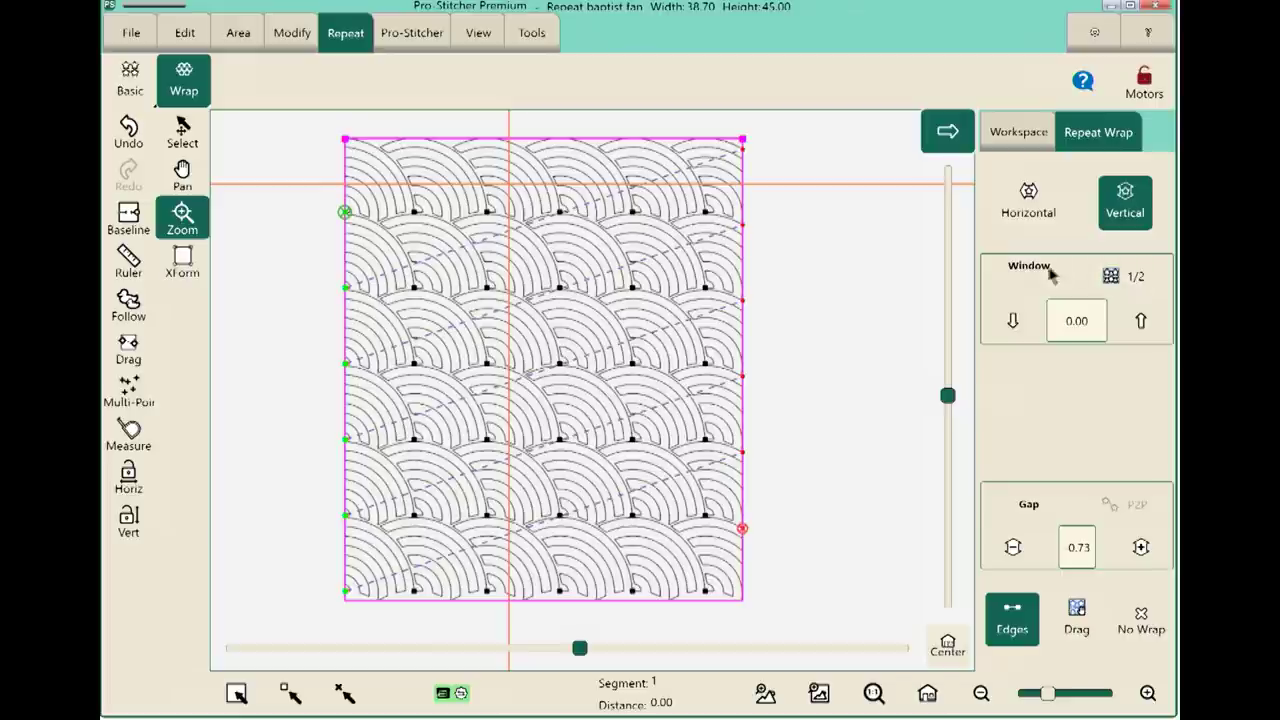
{"action": "left_click", "coordinate": [1112, 277]}
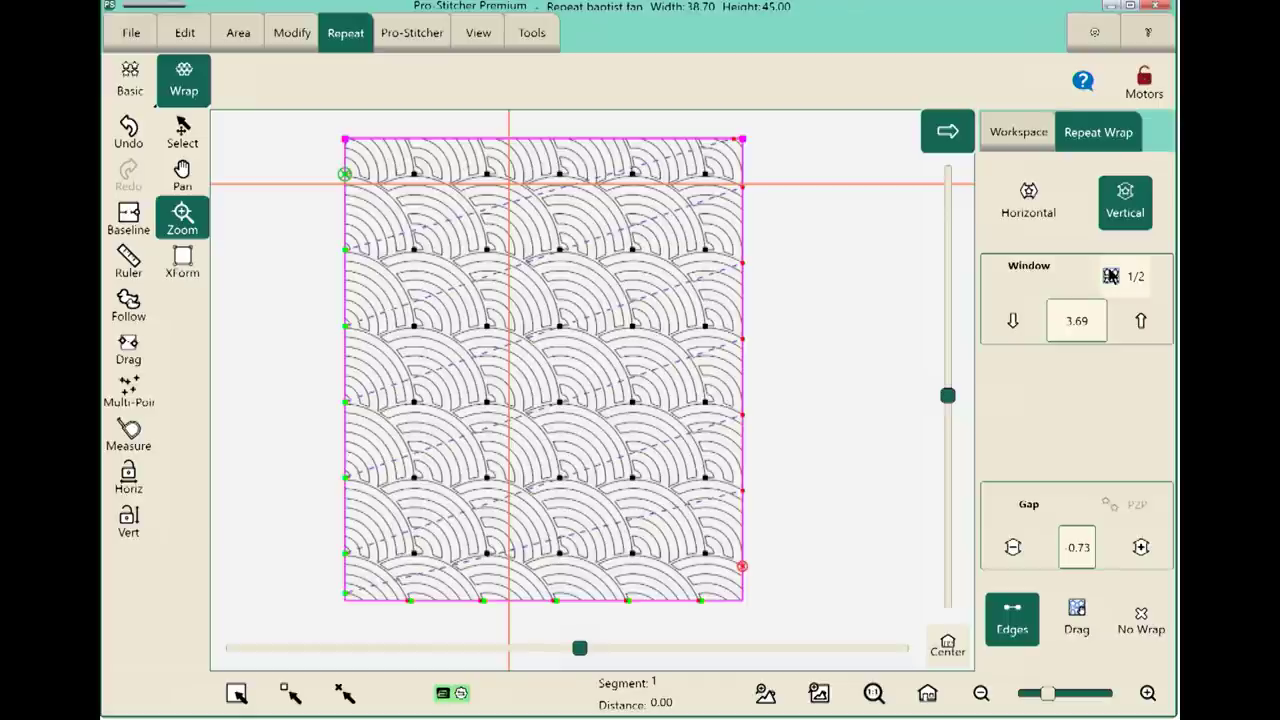
Lower the fan pattern's vertical window wrap offset in small steps to -0.81.
{"action": "left_click", "coordinate": [1013, 320]}
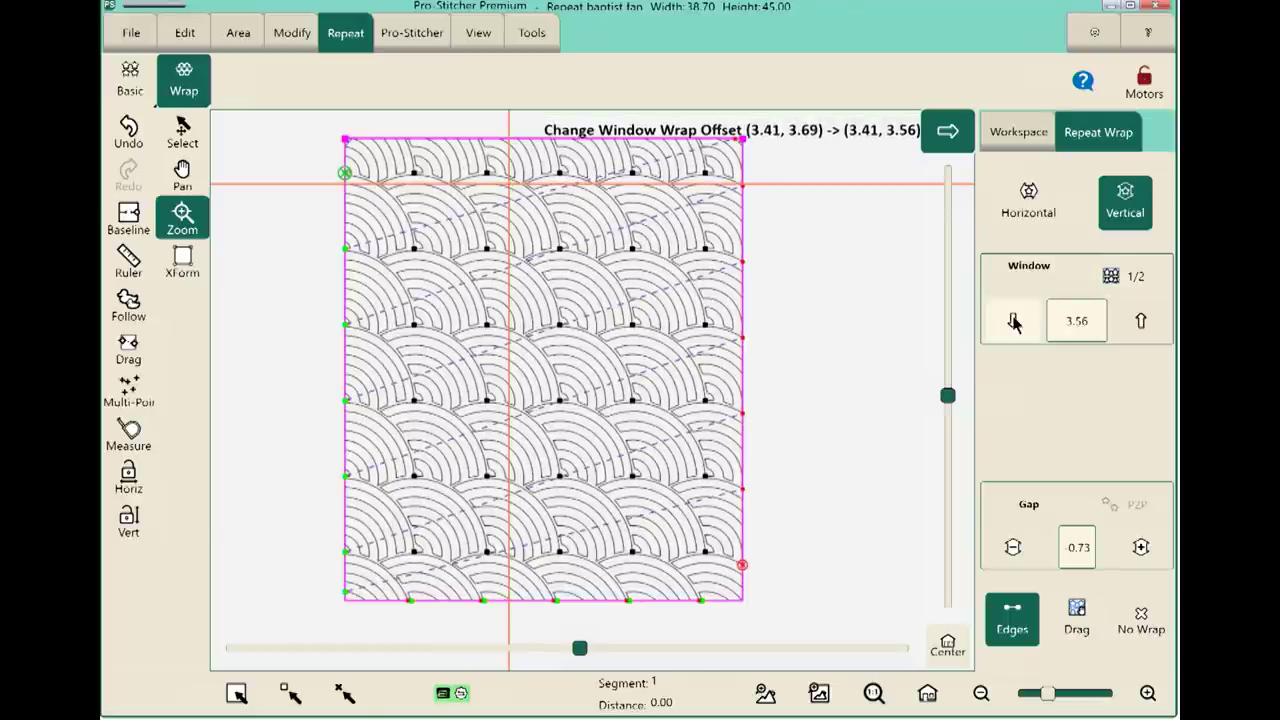
{"action": "left_click", "coordinate": [1013, 320]}
{"action": "left_click", "coordinate": [1013, 320]}
{"action": "left_click", "coordinate": [1013, 320]}
{"action": "left_click", "coordinate": [1013, 320]}
{"action": "left_click", "coordinate": [1013, 320]}
{"action": "left_click", "coordinate": [1013, 320]}
{"action": "left_click", "coordinate": [1013, 320]}
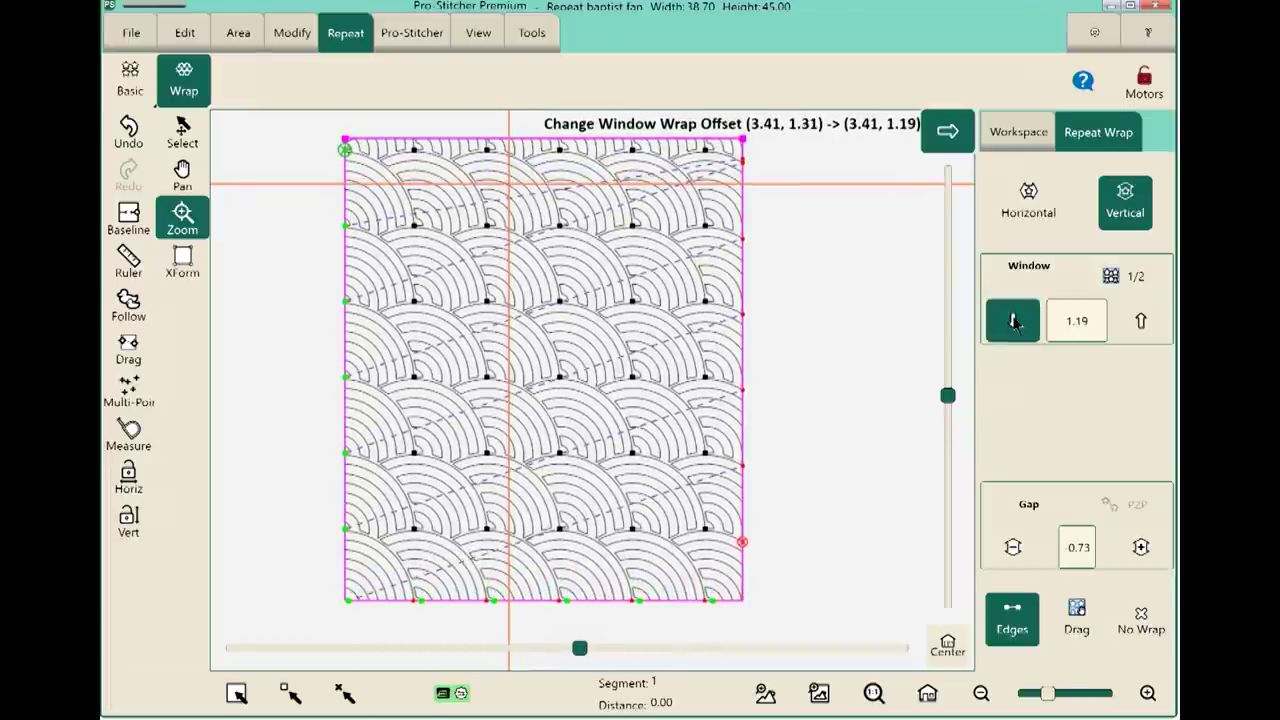
{"action": "left_click", "coordinate": [1013, 320]}
{"action": "left_click", "coordinate": [1013, 320]}
{"action": "left_click", "coordinate": [1013, 320]}
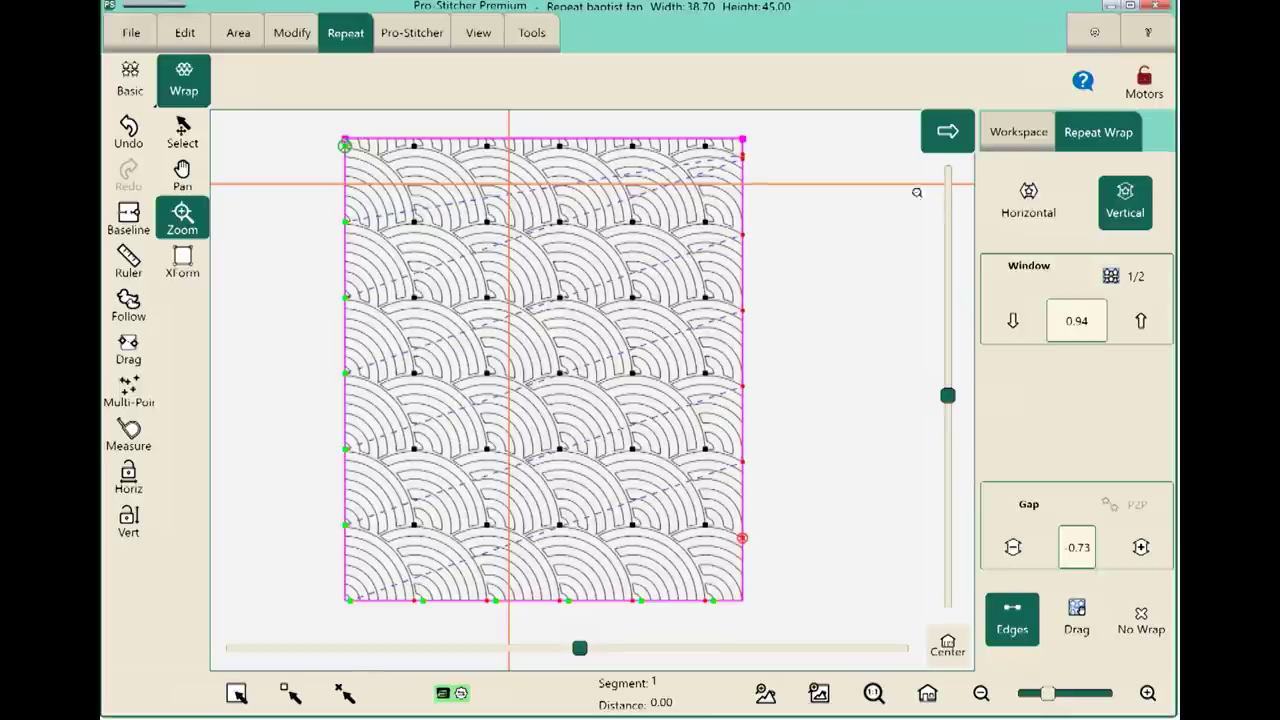
{"action": "left_click", "coordinate": [1011, 320]}
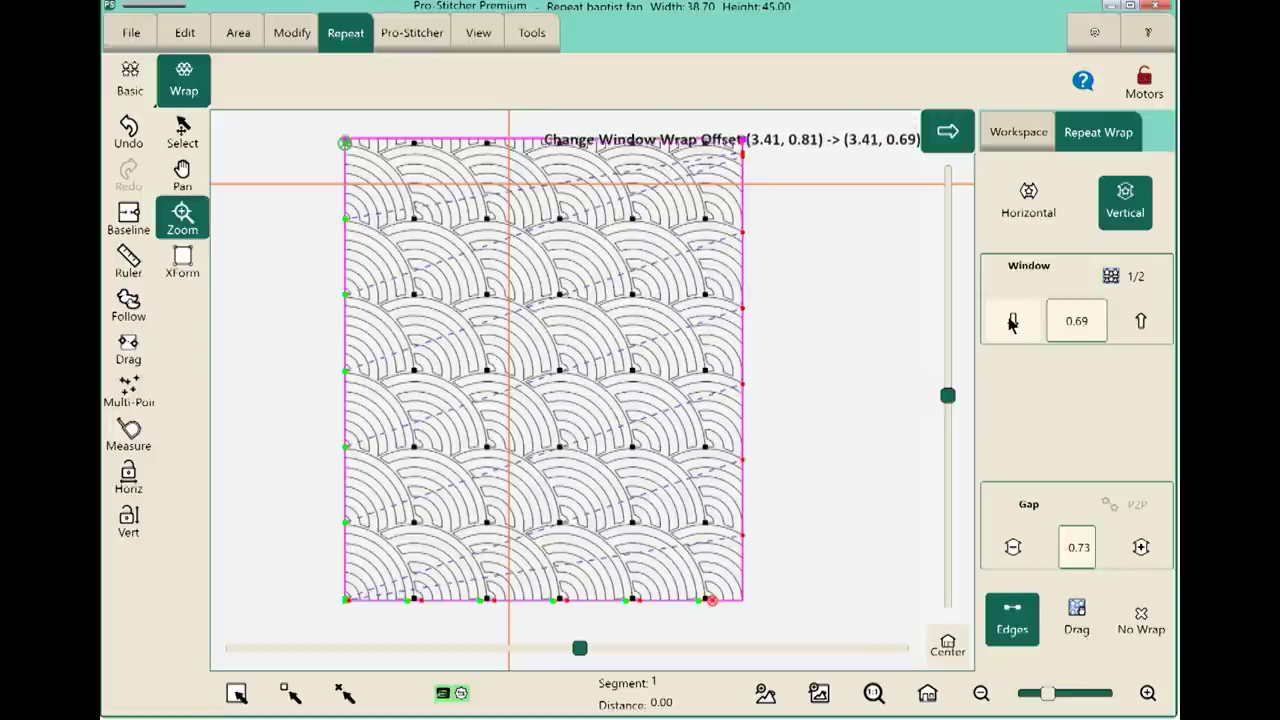
{"action": "left_click", "coordinate": [1011, 321]}
{"action": "left_click", "coordinate": [1011, 321]}
{"action": "left_click", "coordinate": [1011, 321]}
{"action": "left_click", "coordinate": [1011, 321]}
{"action": "left_click", "coordinate": [1011, 321]}
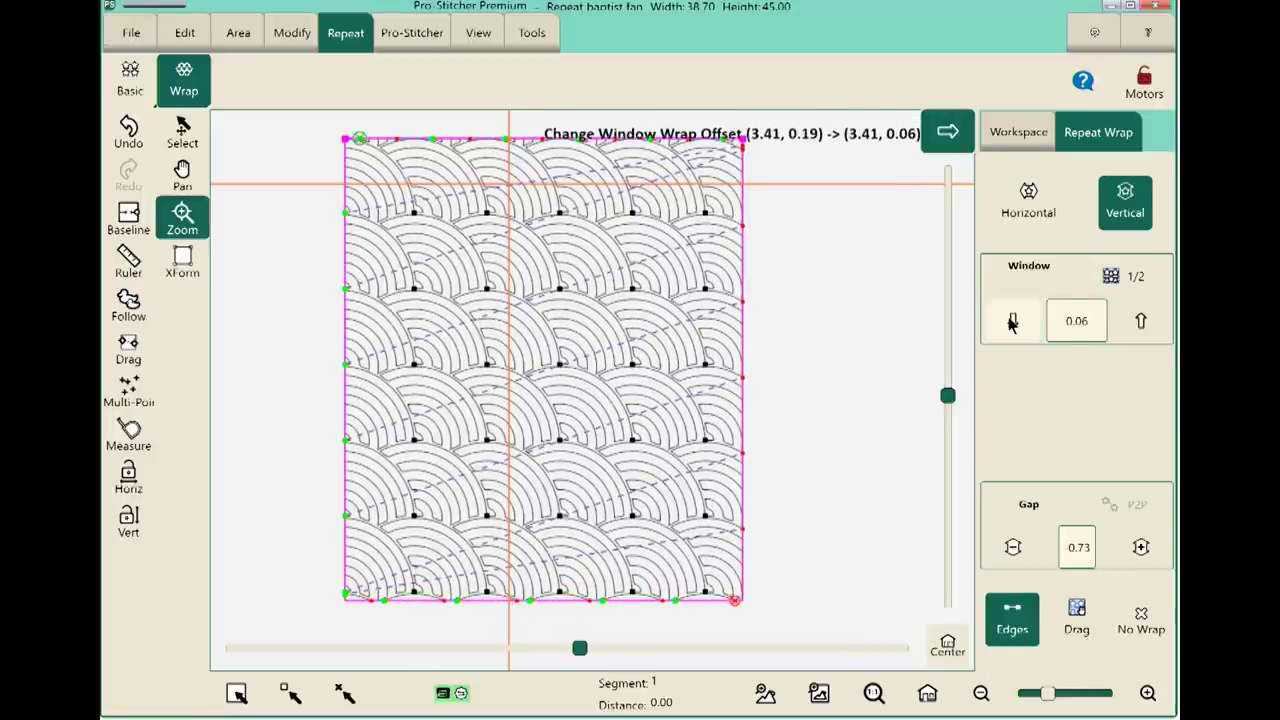
{"action": "left_click", "coordinate": [1011, 321]}
{"action": "left_click", "coordinate": [1011, 321]}
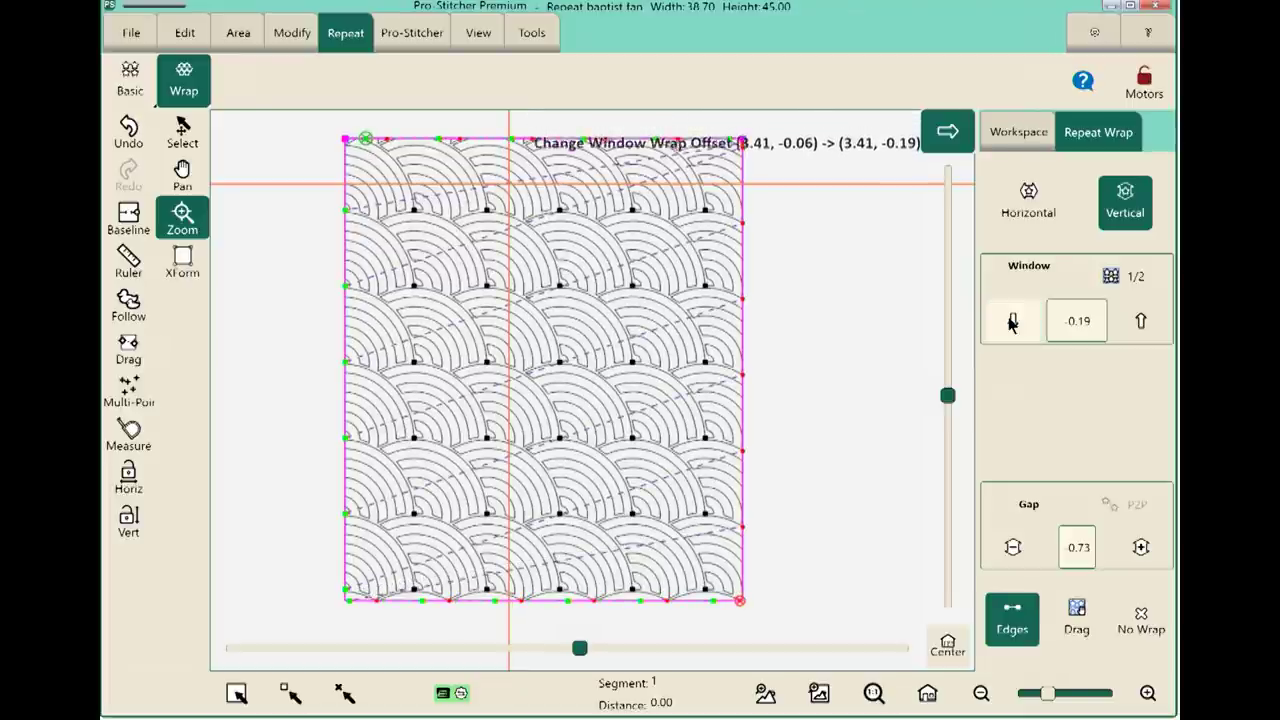
{"action": "left_click", "coordinate": [1011, 321]}
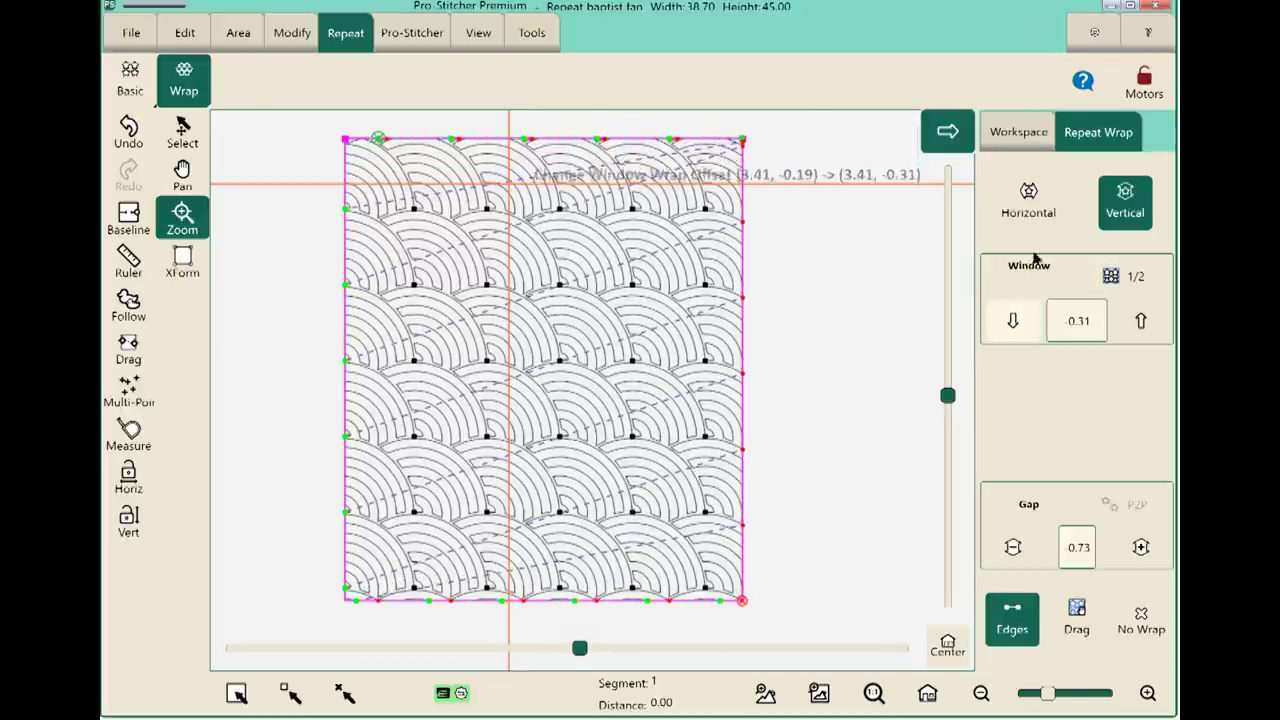
{"action": "left_click", "coordinate": [1012, 321]}
{"action": "left_click", "coordinate": [1012, 321]}
{"action": "left_click", "coordinate": [1013, 321]}
{"action": "left_click", "coordinate": [1013, 321]}
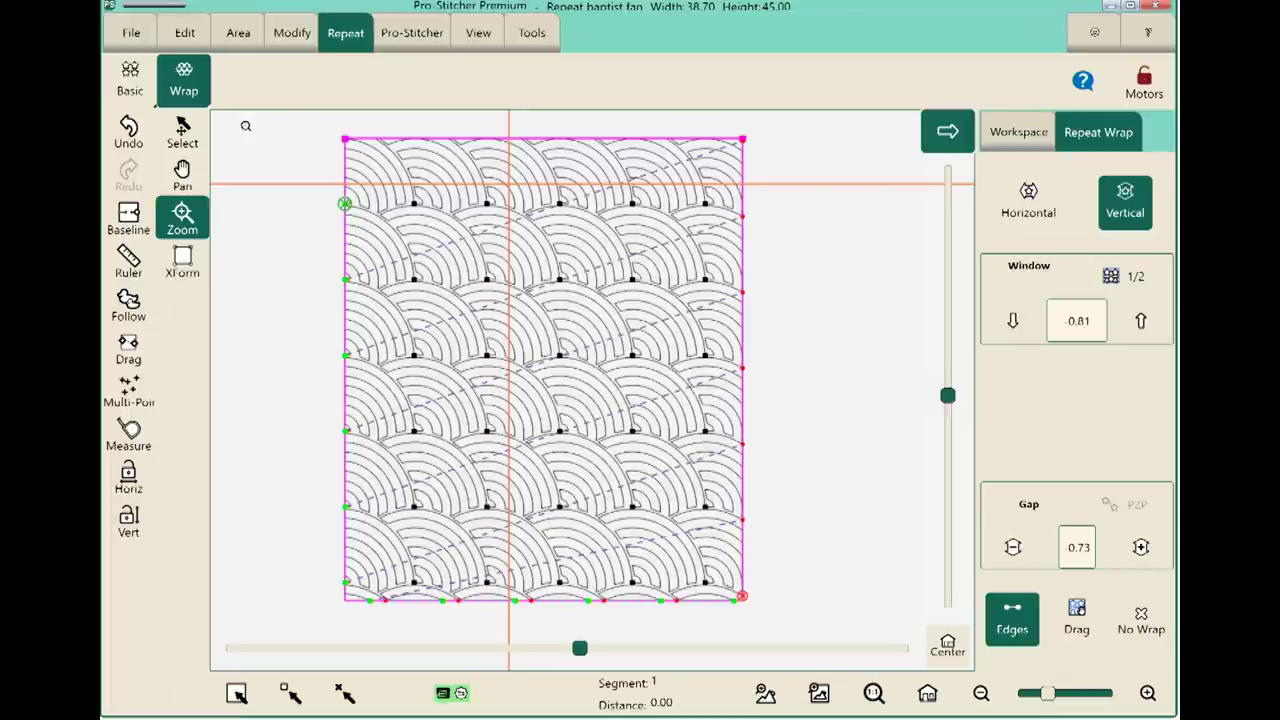
Baseline the wrapped fan repeat and start saving the selected design, choosing HQ Designs as the location.
{"action": "left_click", "coordinate": [137, 224]}
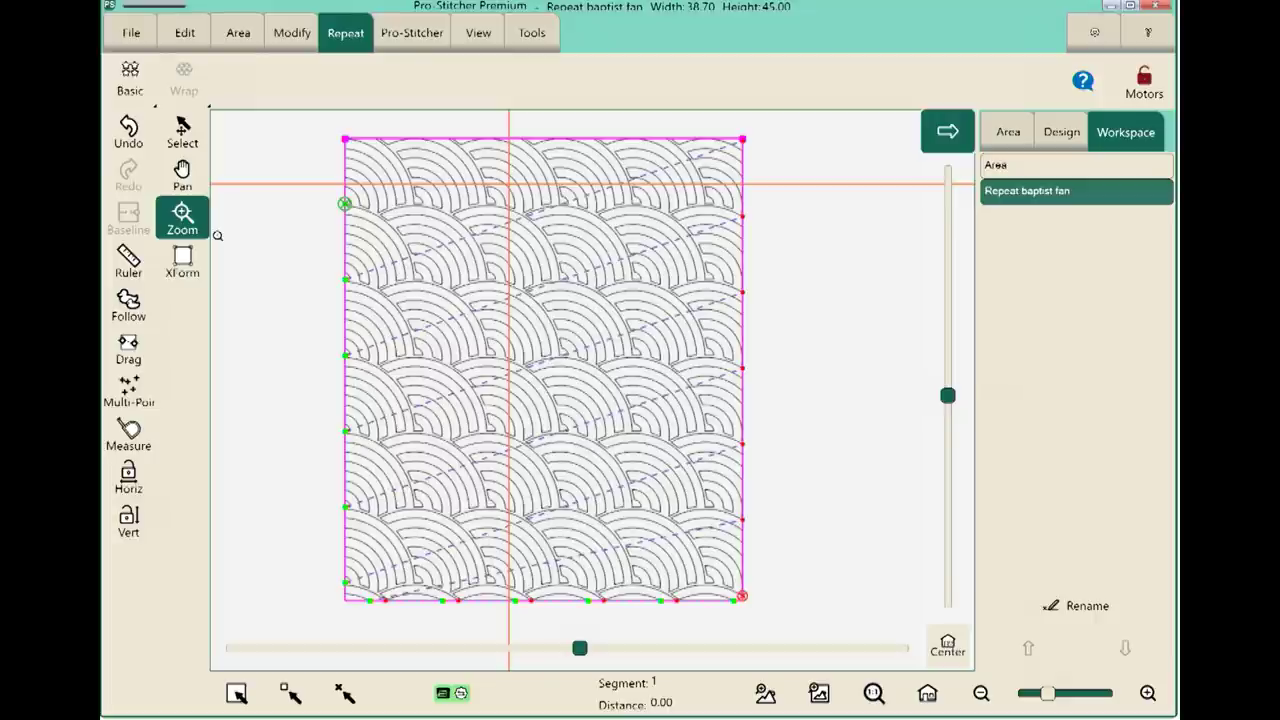
{"action": "left_click", "coordinate": [126, 39]}
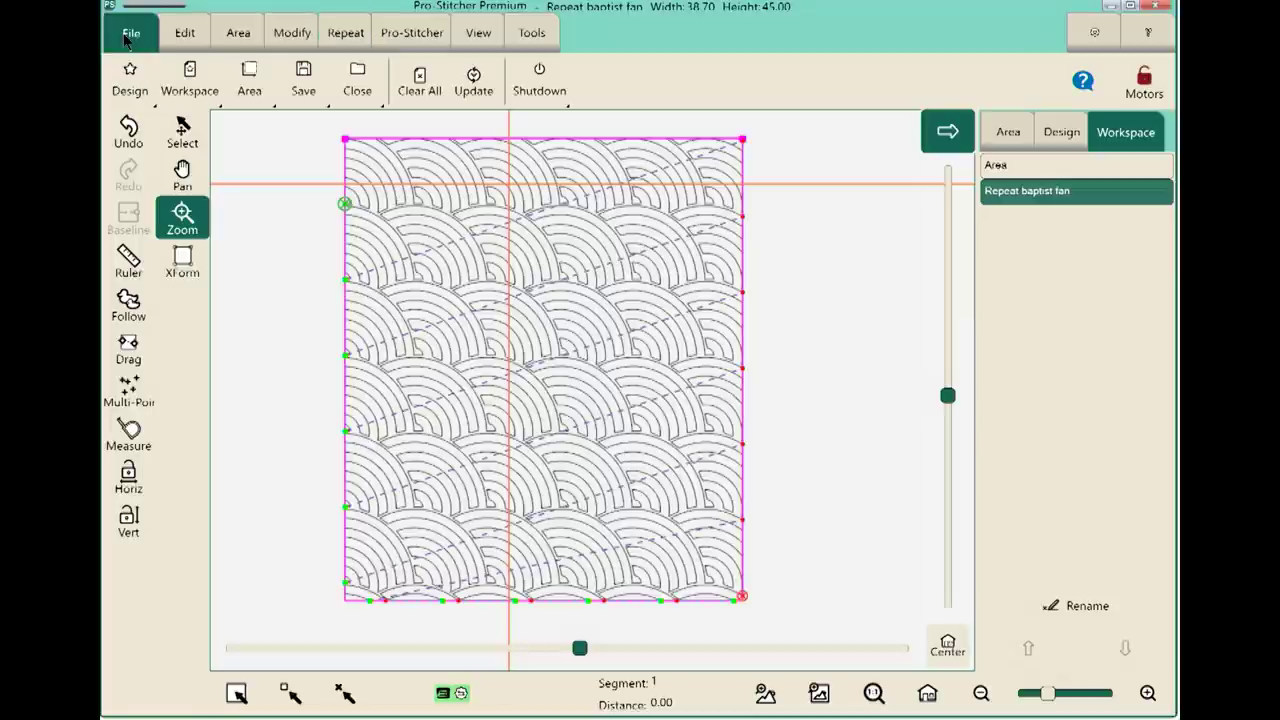
{"action": "left_click", "coordinate": [288, 86]}
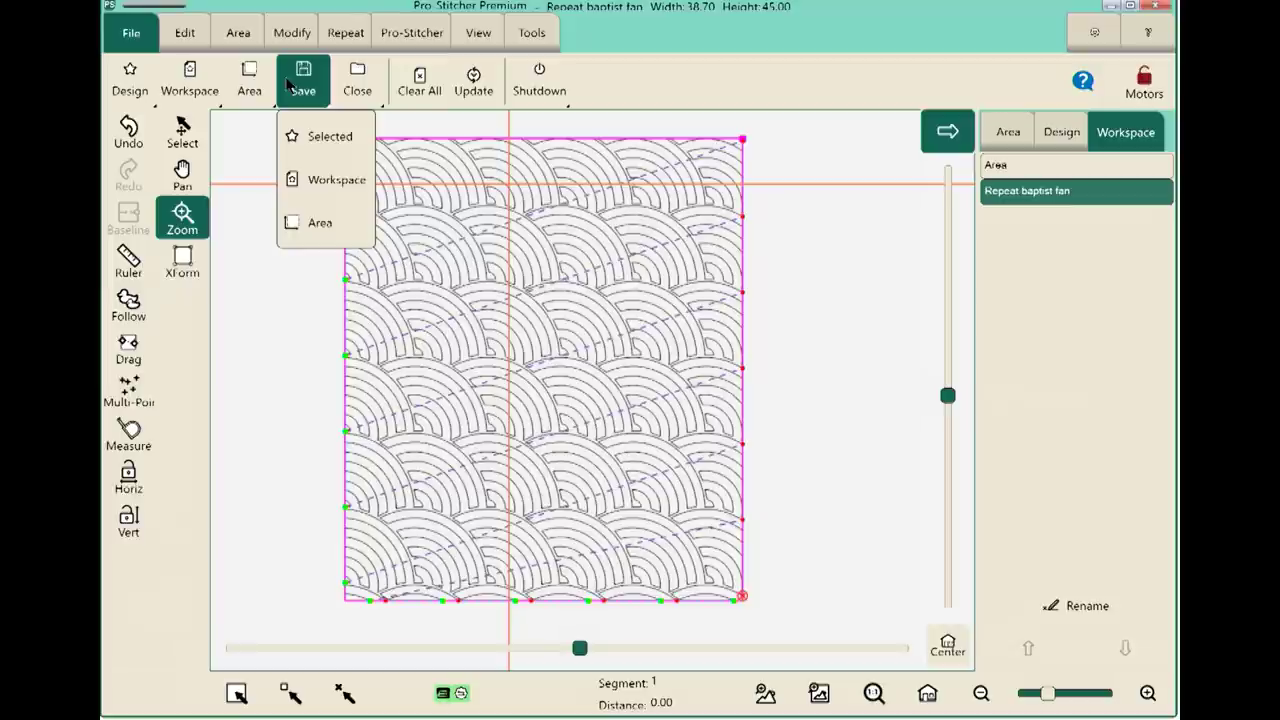
{"action": "left_click", "coordinate": [304, 142]}
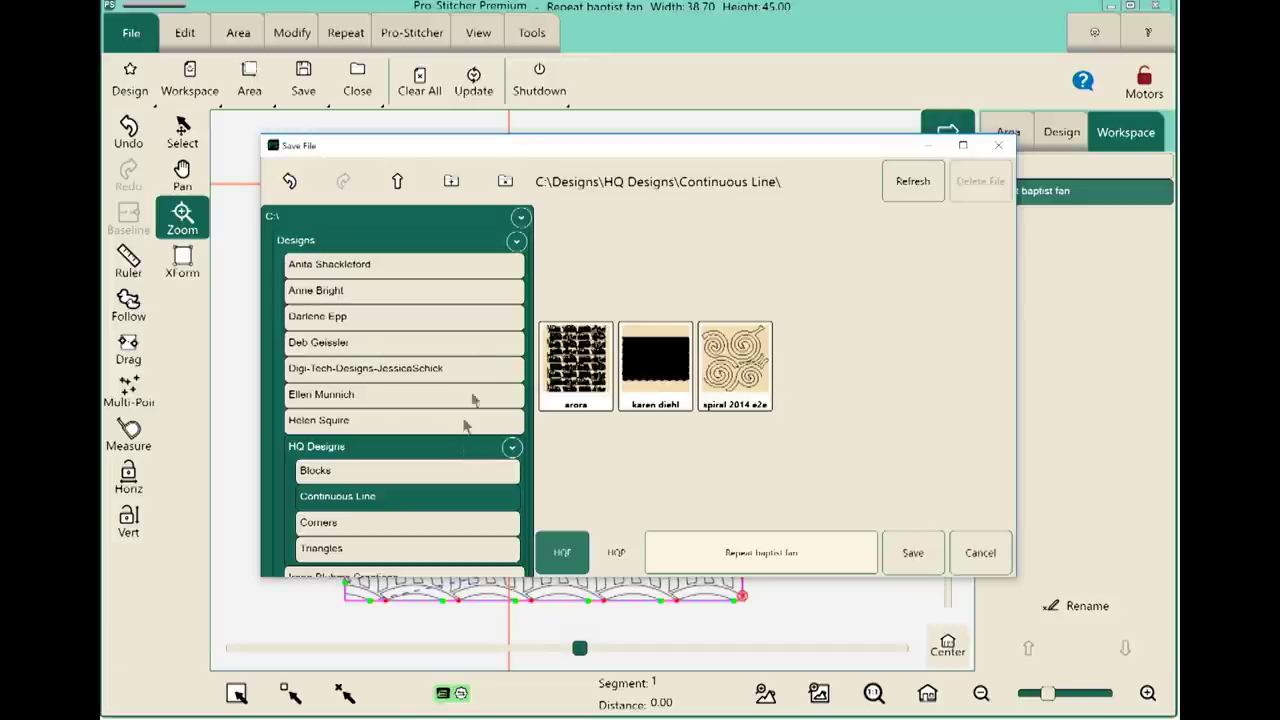
{"action": "scroll", "coordinate": [450, 370], "scroll_direction": "down", "scroll_amount": 1}
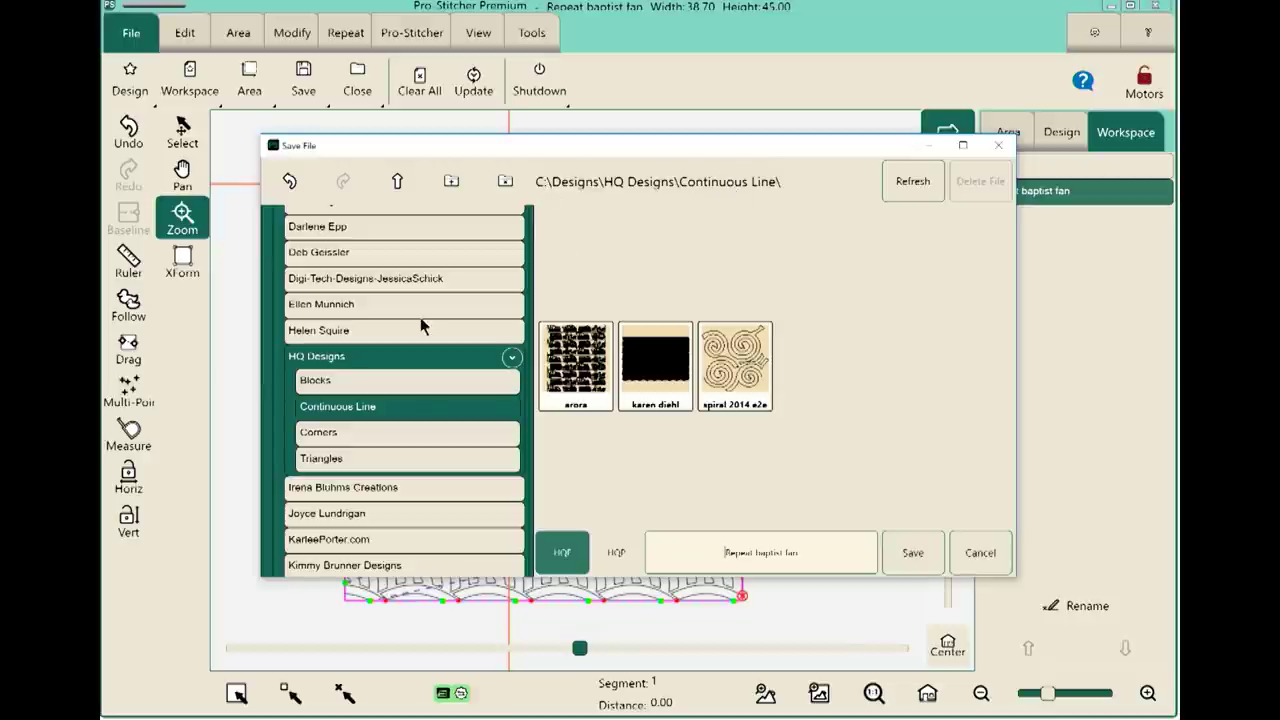
{"action": "left_click", "coordinate": [366, 362]}
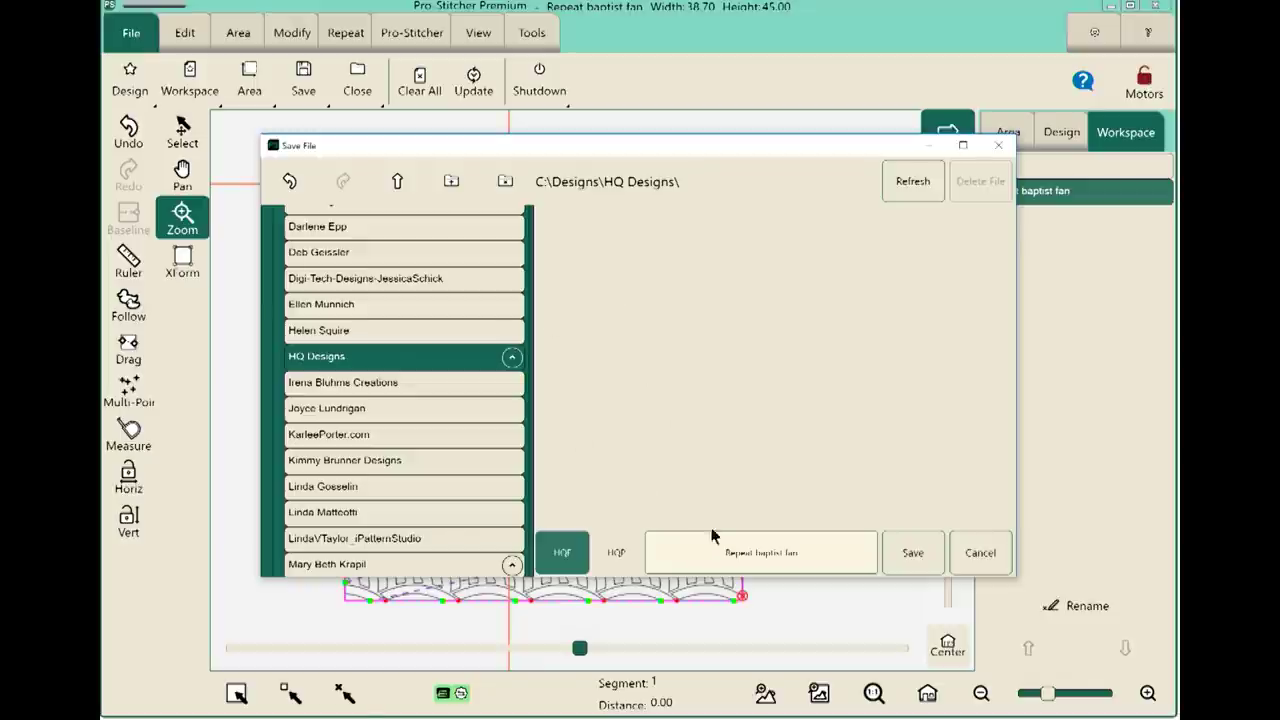
Create a folder named with the quilter's first name inside HQ Designs and save the design there as Repeat baptist fan in HQF format.
{"action": "left_click", "coordinate": [452, 183]}
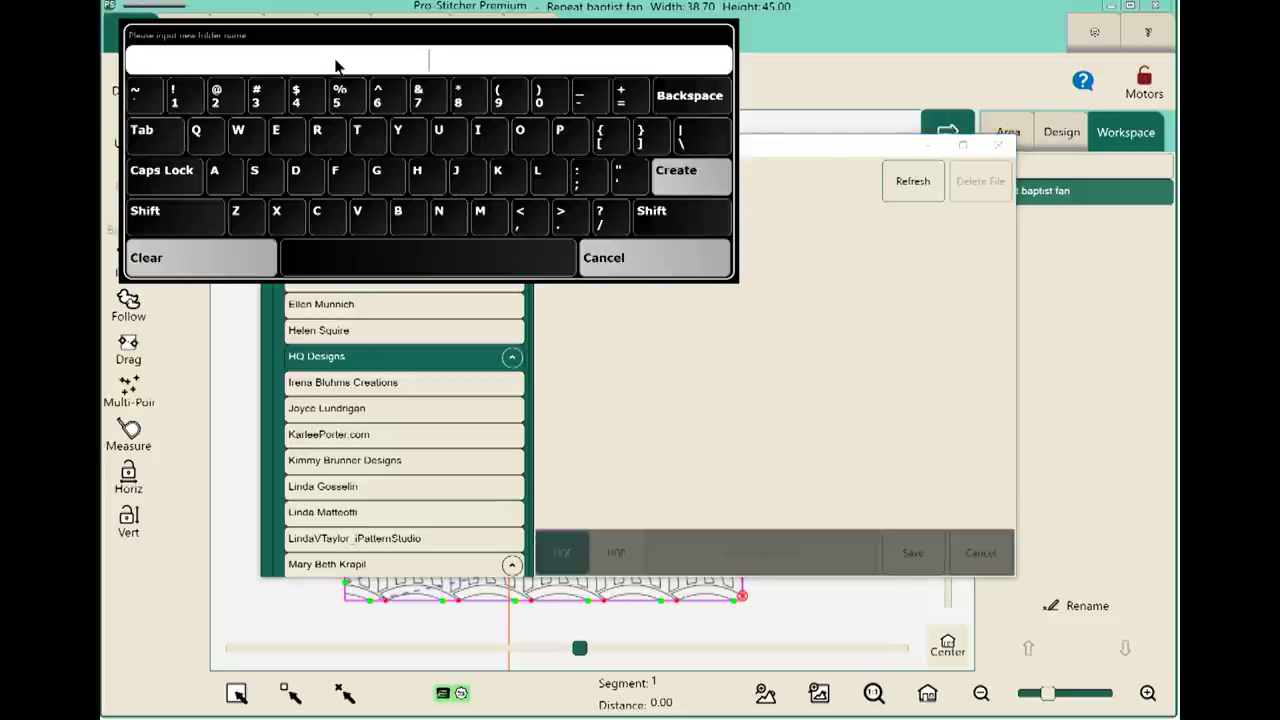
{"action": "left_click", "coordinate": [208, 214]}
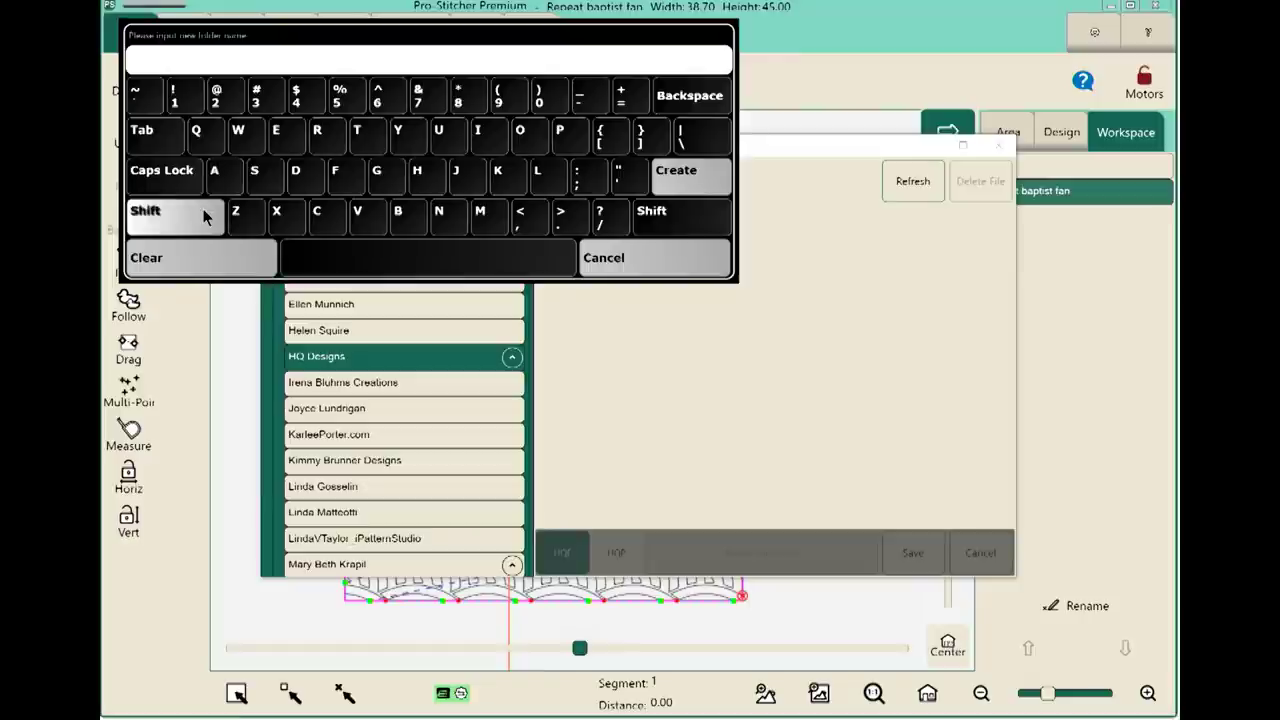
{"action": "left_click", "coordinate": [262, 174]}
{"action": "left_click", "coordinate": [438, 134]}
{"action": "left_click", "coordinate": [254, 174]}
{"action": "left_click", "coordinate": [220, 176]}
{"action": "left_click", "coordinate": [458, 218]}
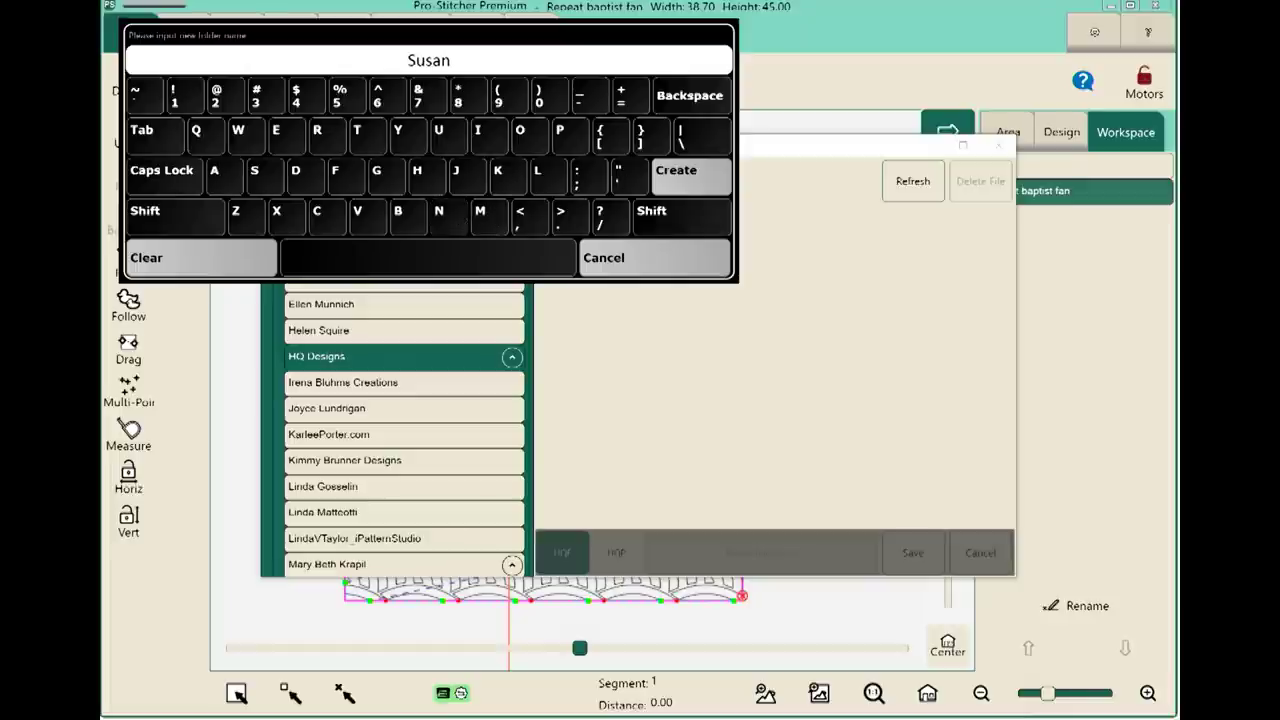
{"action": "left_click", "coordinate": [688, 176]}
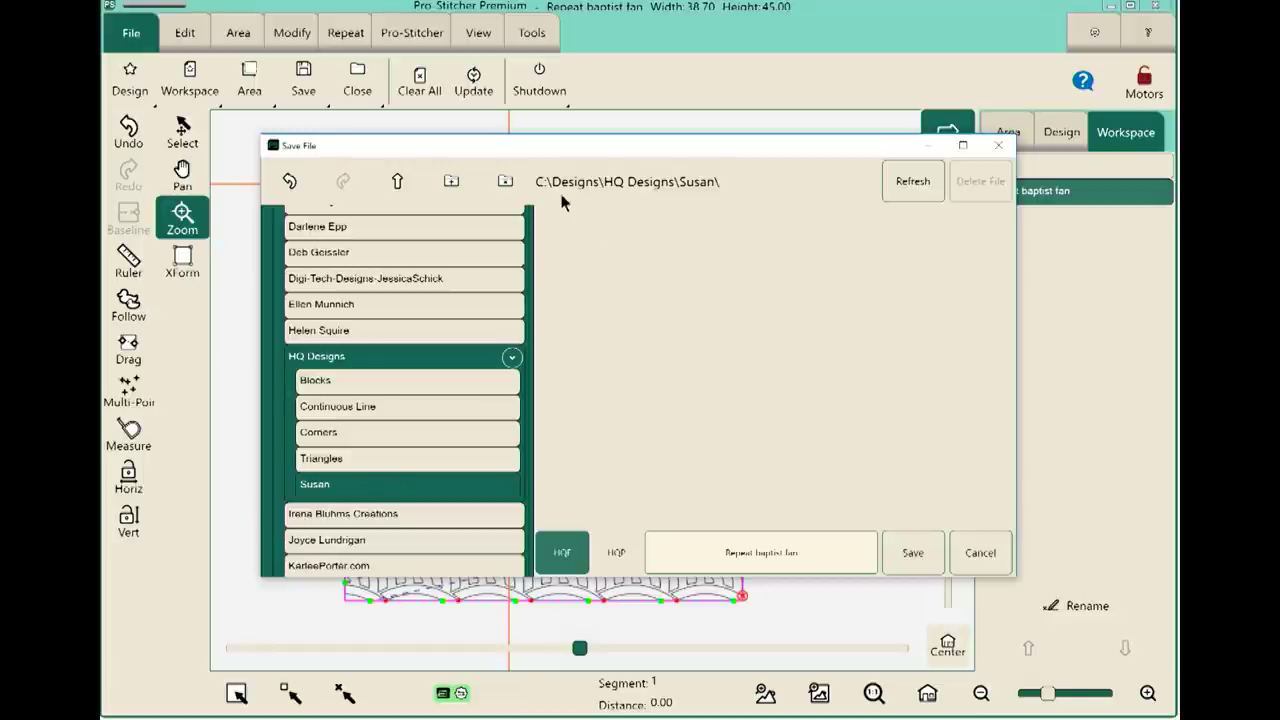
{"action": "left_click", "coordinate": [910, 553]}
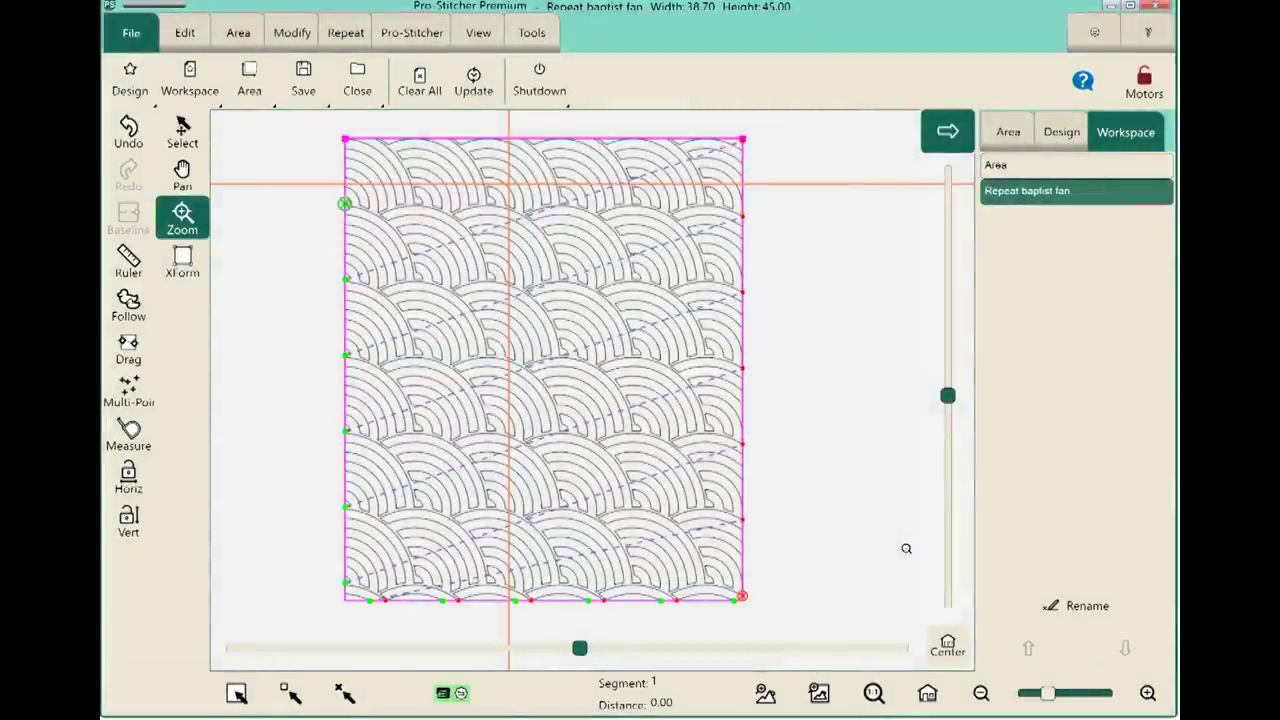
{"action": "left_click", "coordinate": [125, 80]}
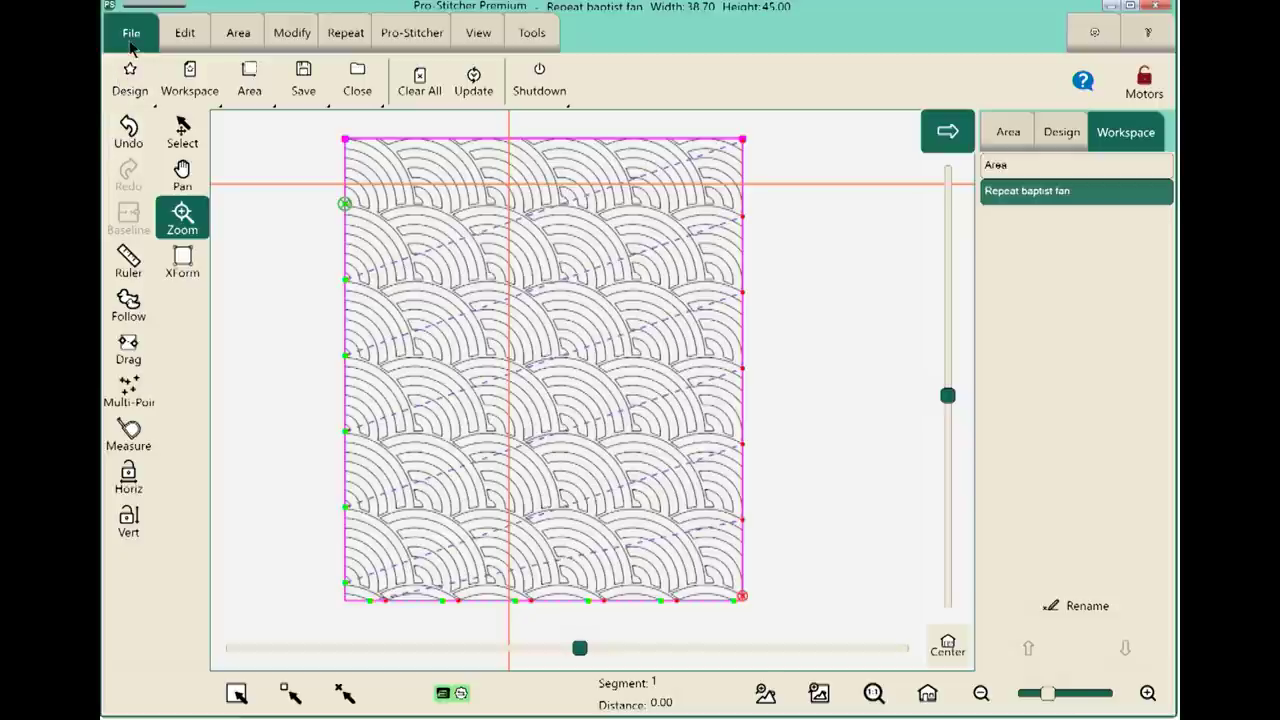
Browse to the quilter's own folder inside HQ Designs to check the saved design, and leave without opening it.
{"action": "left_click", "coordinate": [150, 136]}
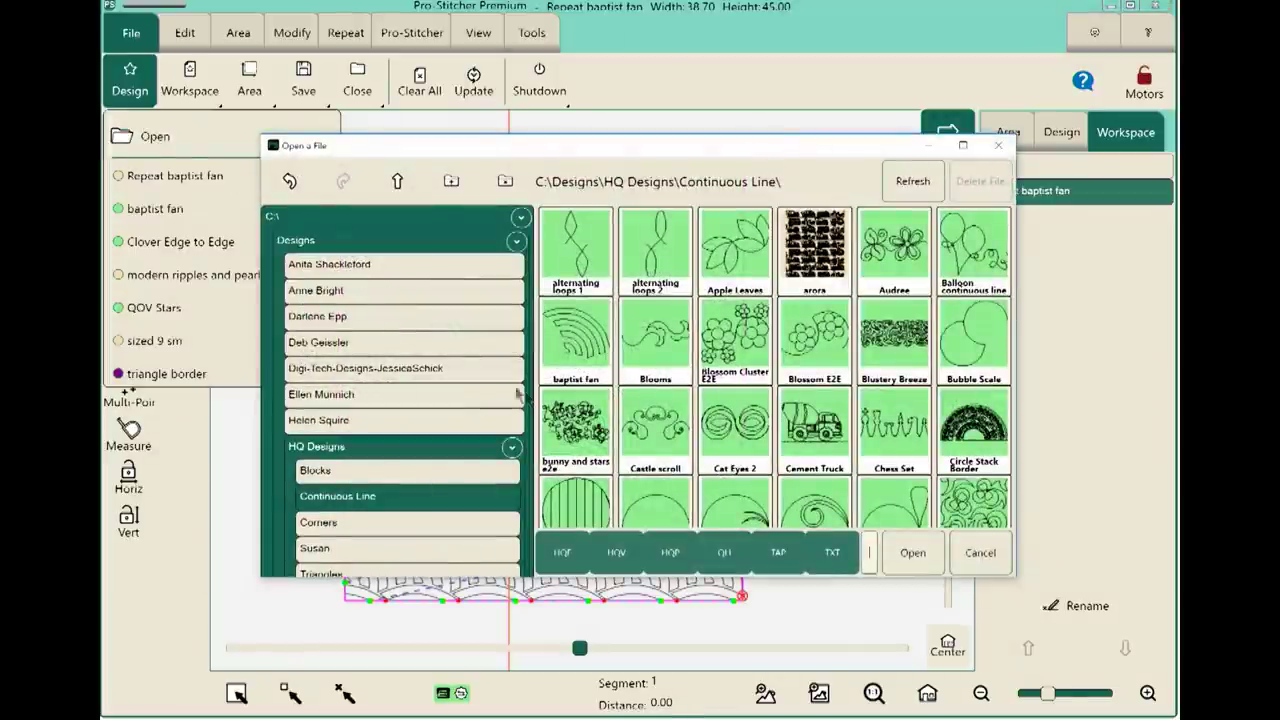
{"action": "scroll", "coordinate": [519, 432], "scroll_direction": "down", "scroll_amount": 3}
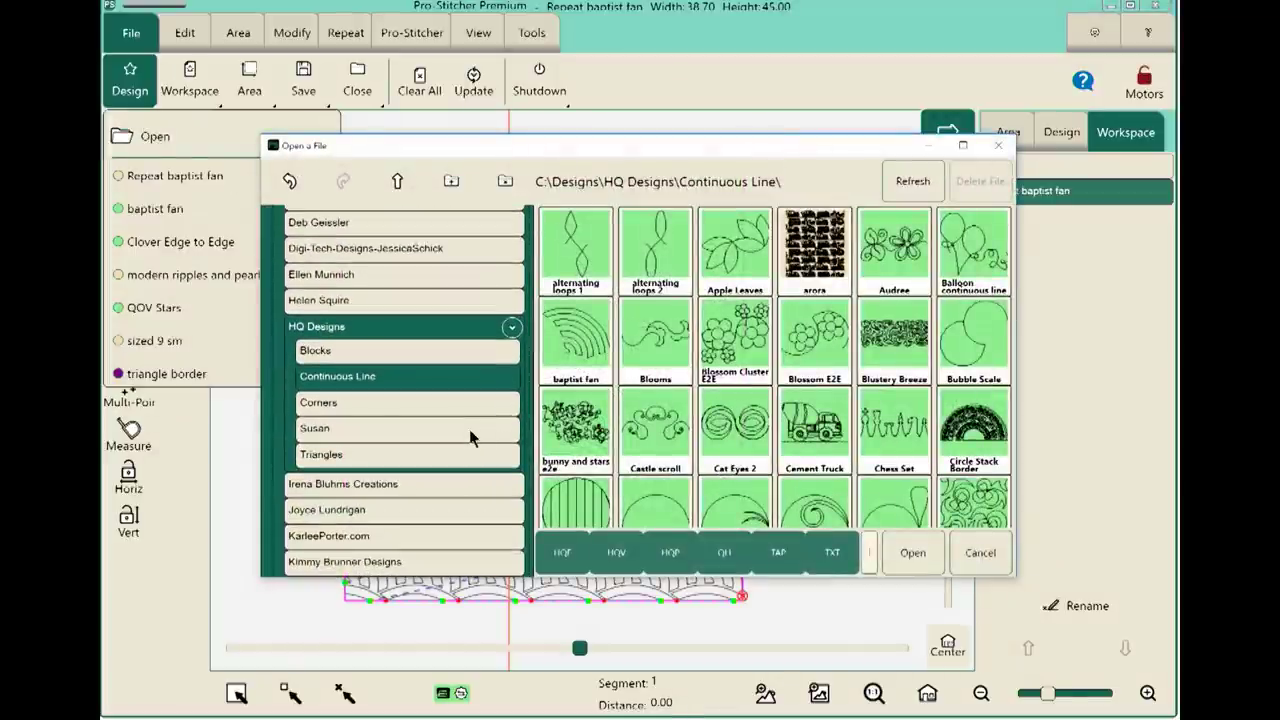
{"action": "left_click", "coordinate": [470, 429]}
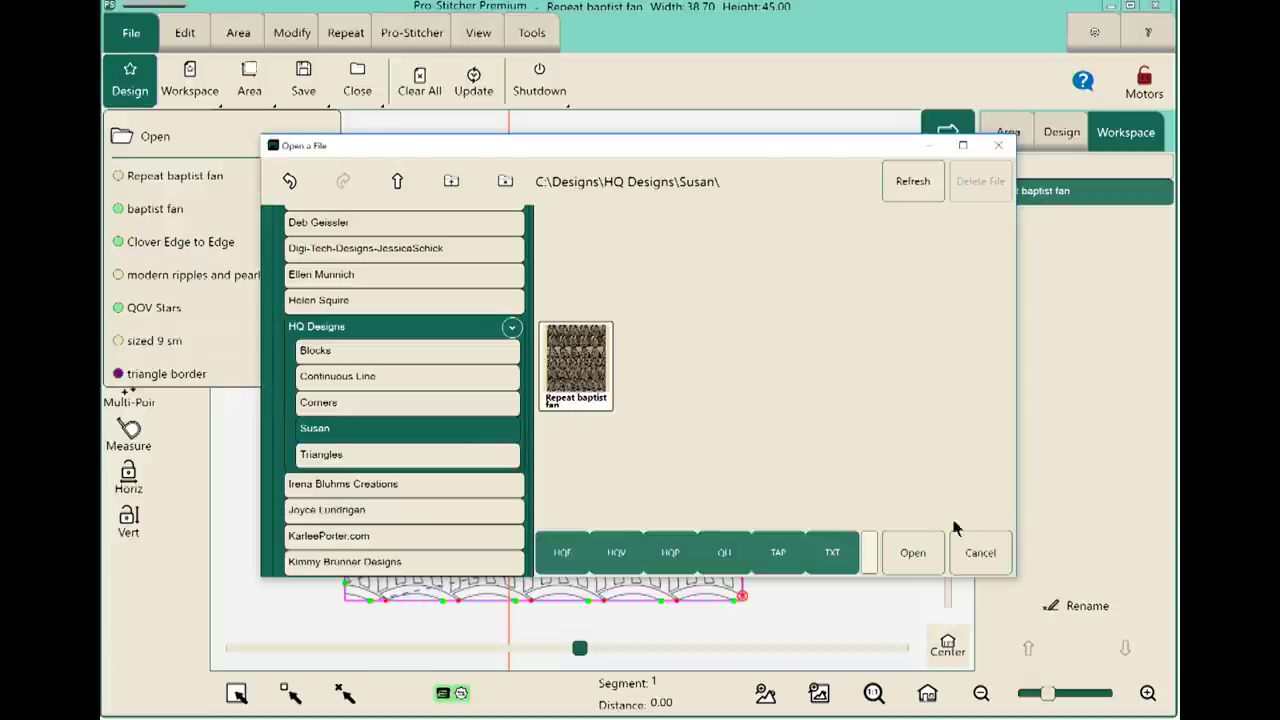
{"action": "left_click", "coordinate": [980, 552]}
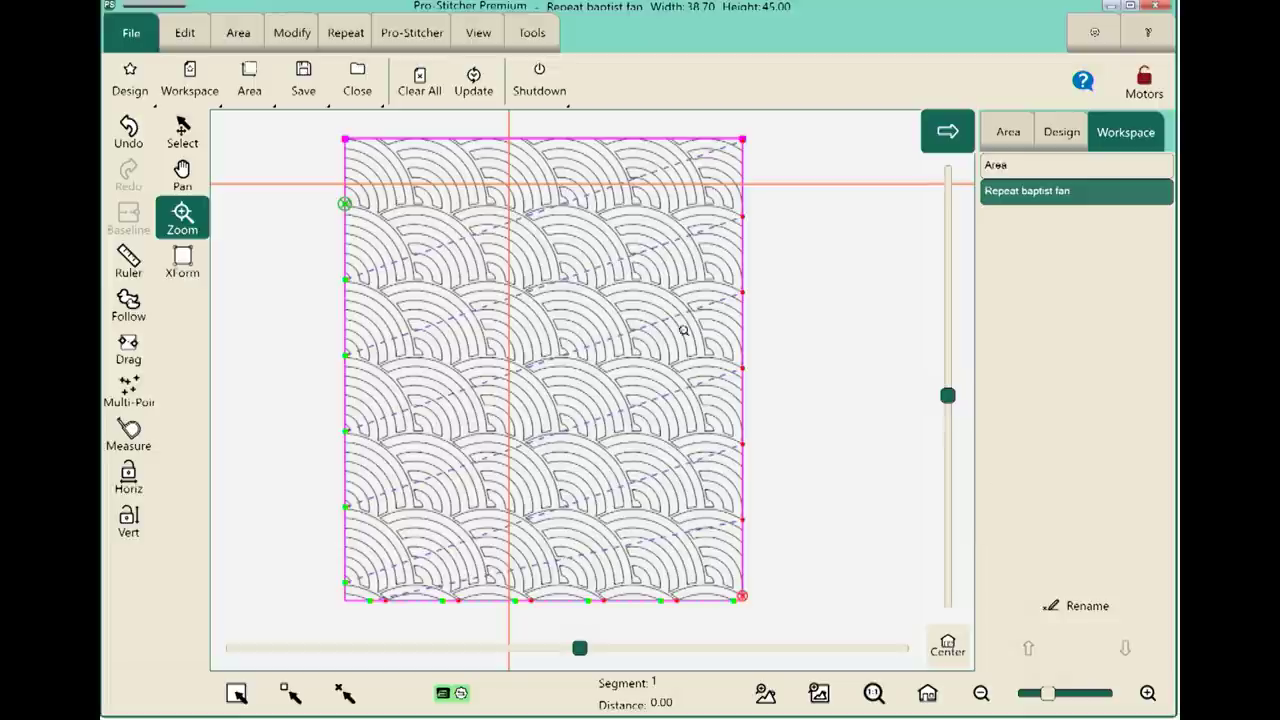
Run the Repeat baptist fan design in Quilt mode and proceed past the settings check to begin stitching.
{"action": "left_click", "coordinate": [400, 36]}
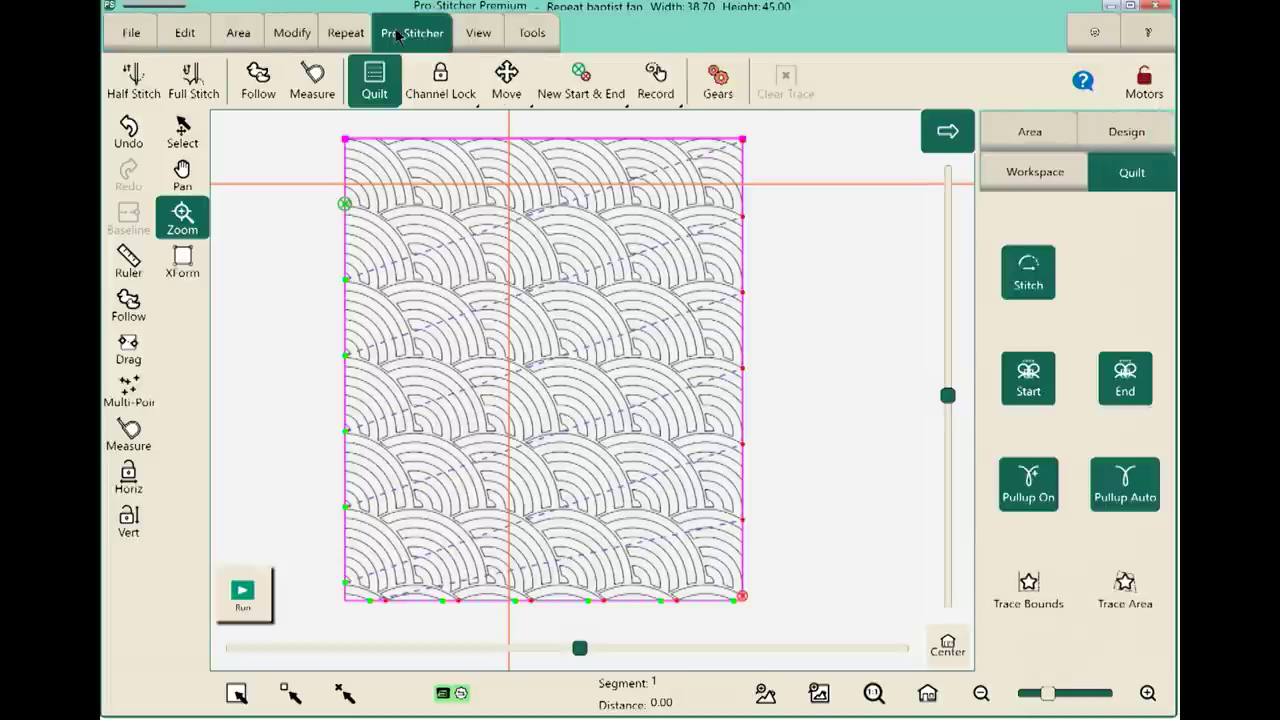
{"action": "left_click", "coordinate": [255, 609]}
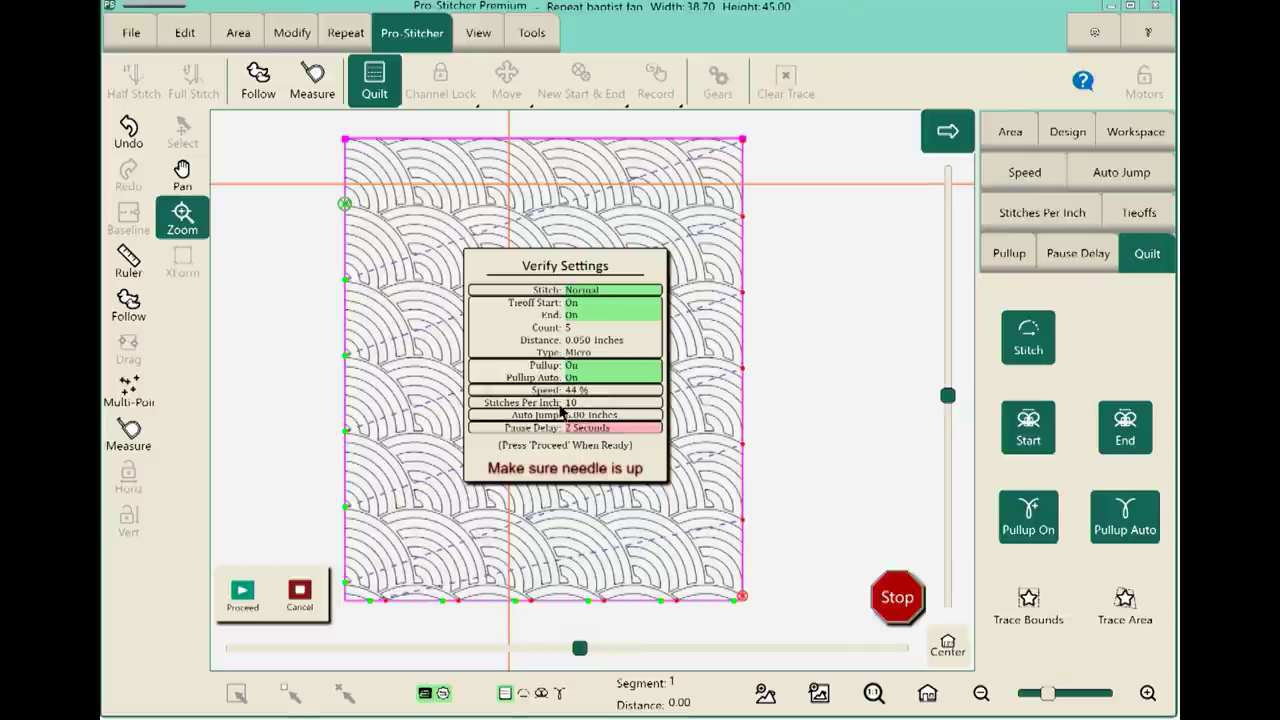
{"action": "left_click", "coordinate": [233, 603]}
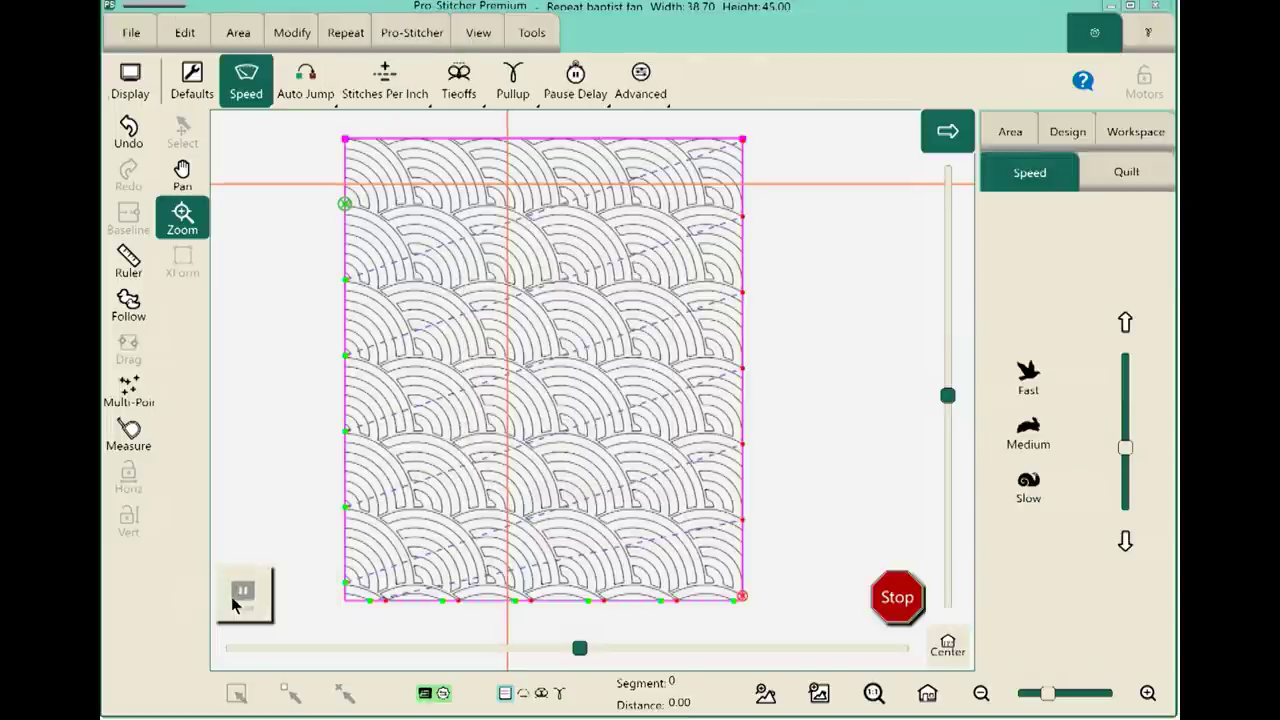
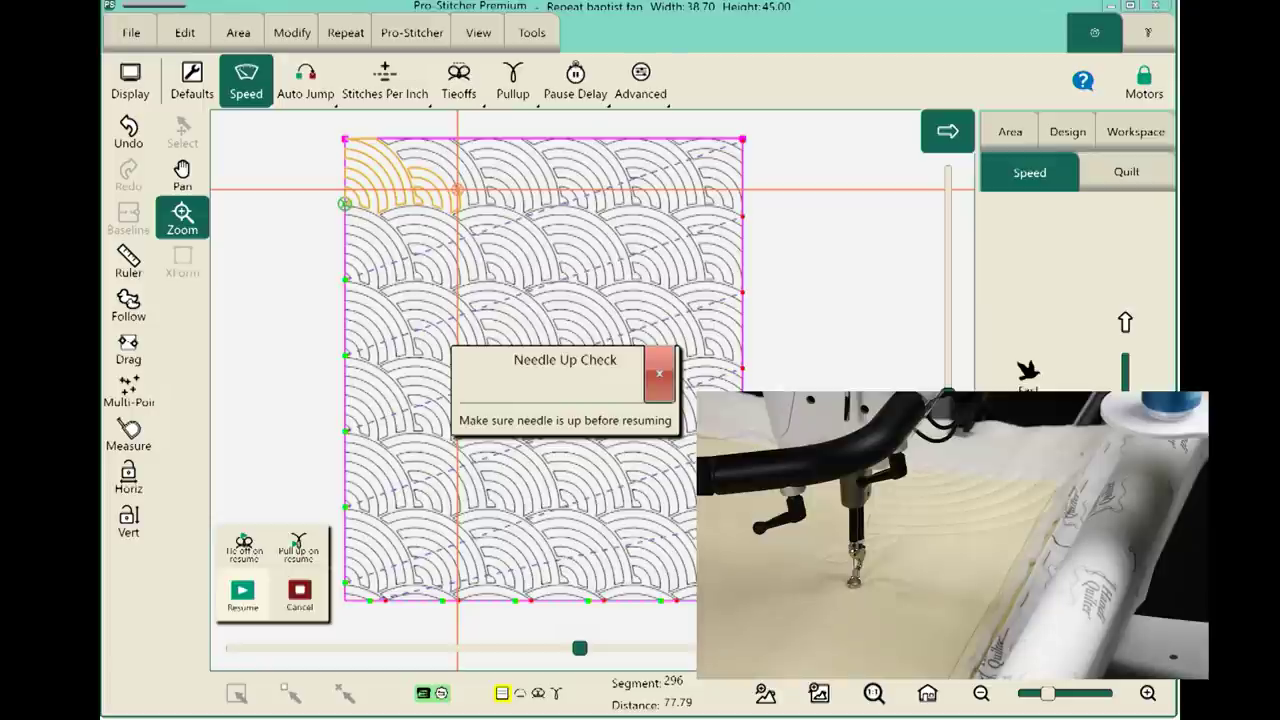
Turn on the Thread Break Sensor and switch to the HQ Forte console to open its alert settings.
{"action": "left_click", "coordinate": [640, 80]}
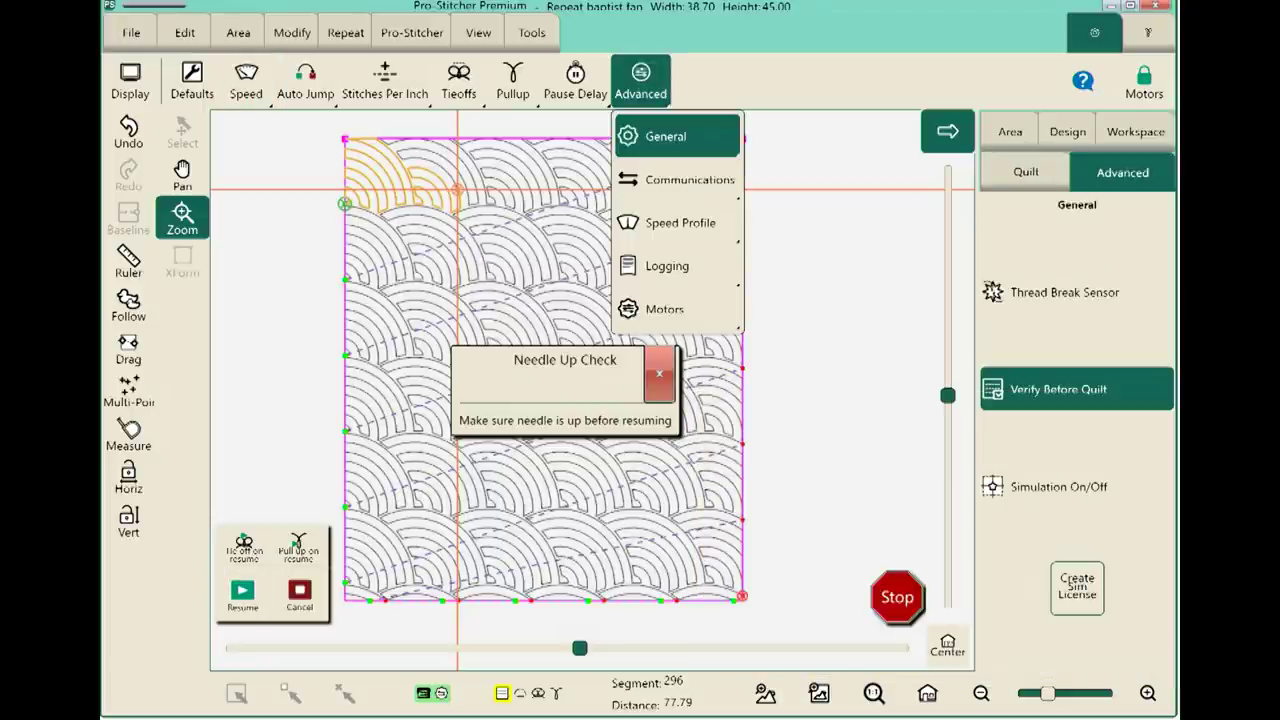
{"action": "left_click", "coordinate": [1064, 292]}
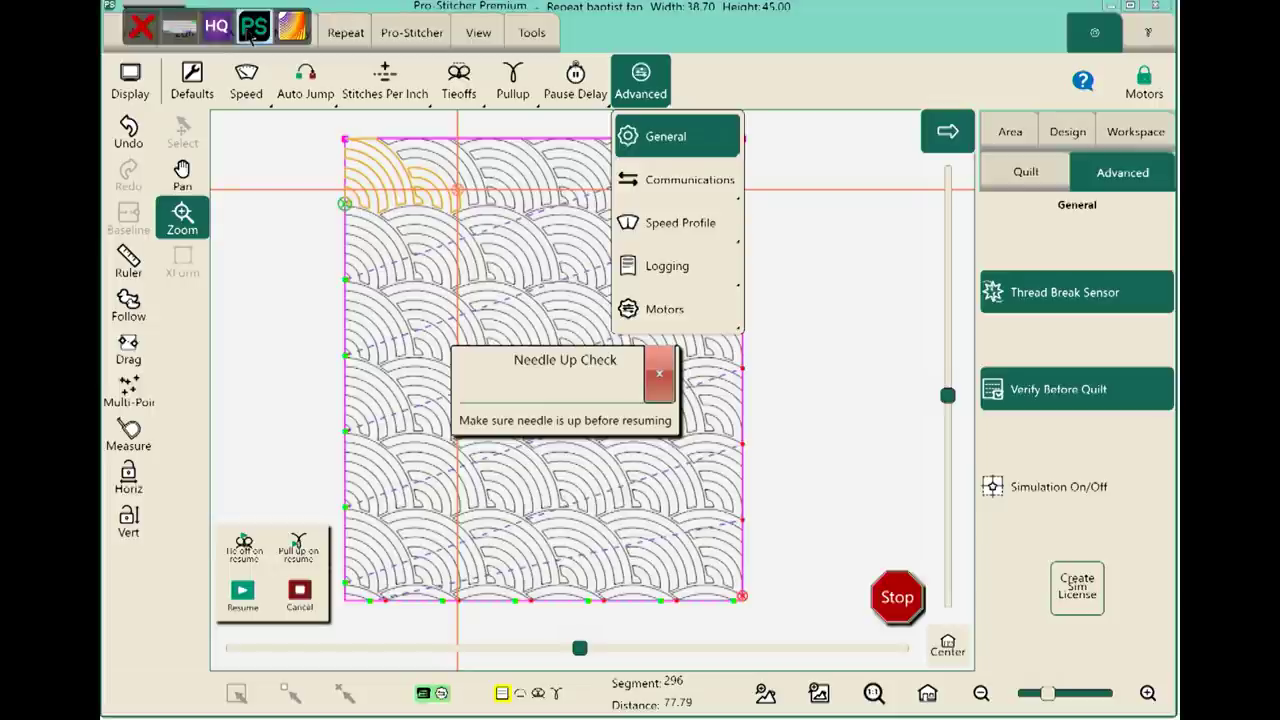
{"action": "left_click", "coordinate": [219, 26]}
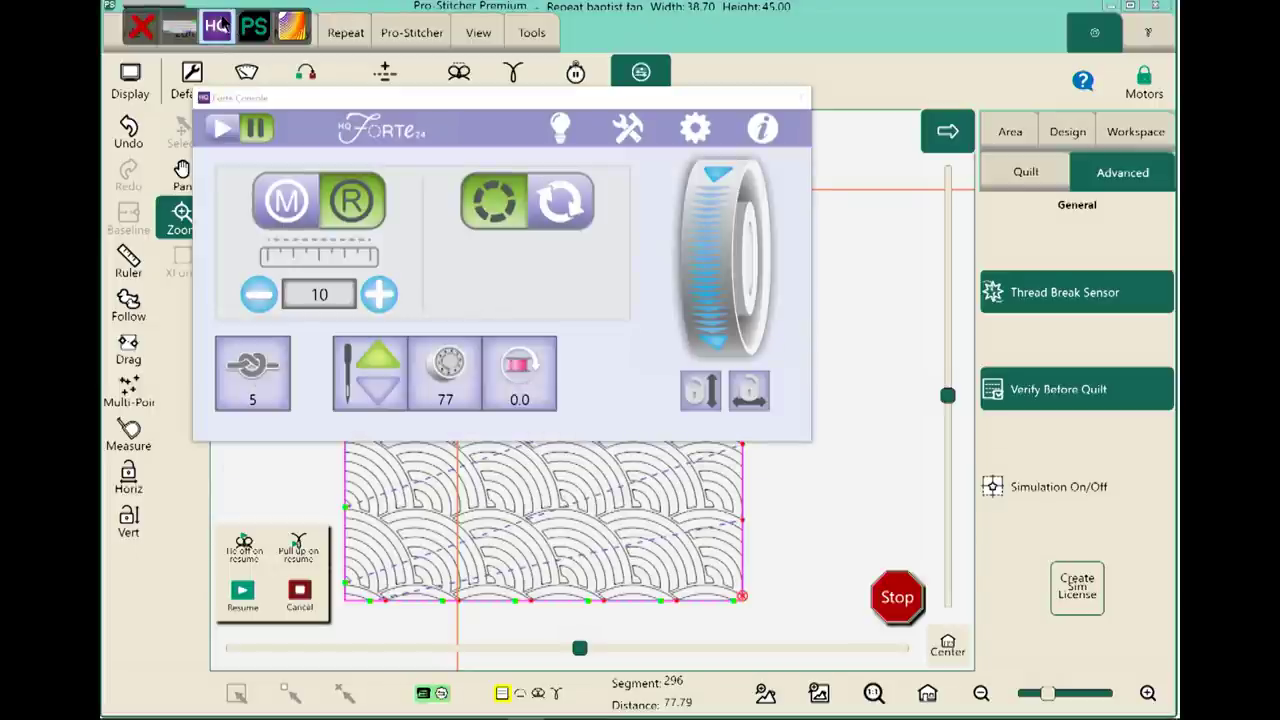
{"action": "left_click", "coordinate": [694, 130]}
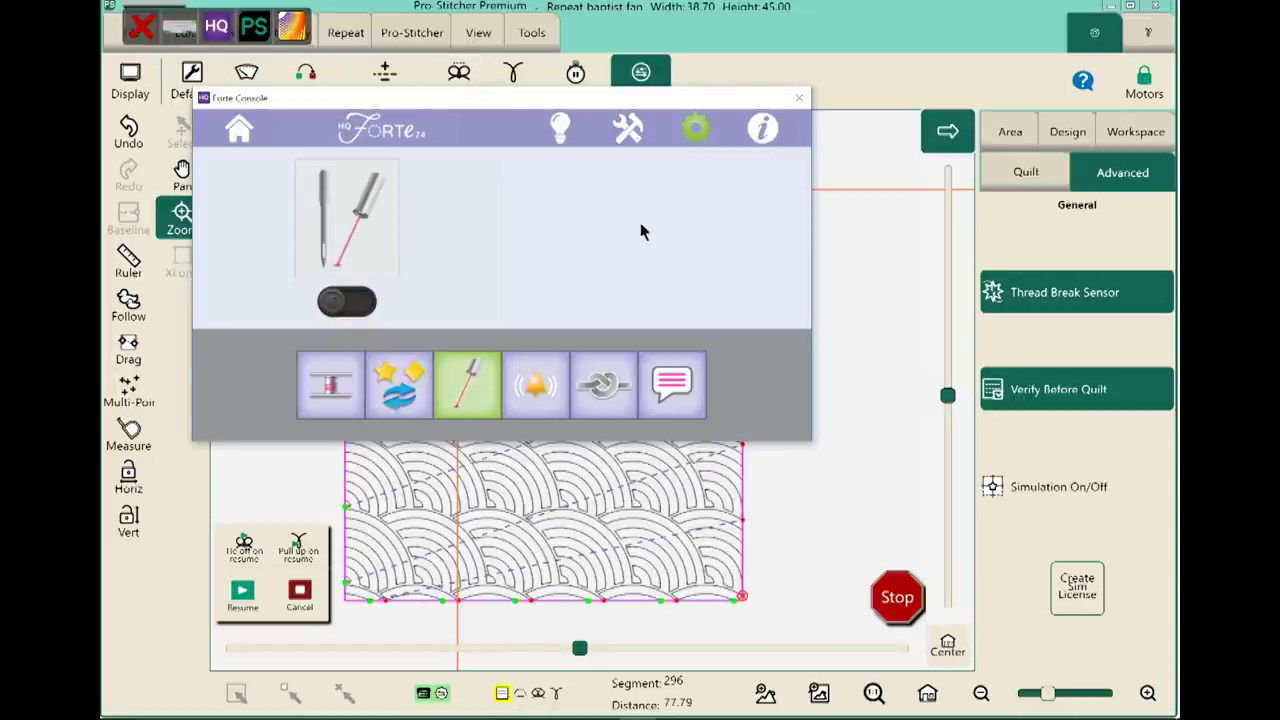
{"action": "left_click", "coordinate": [527, 396]}
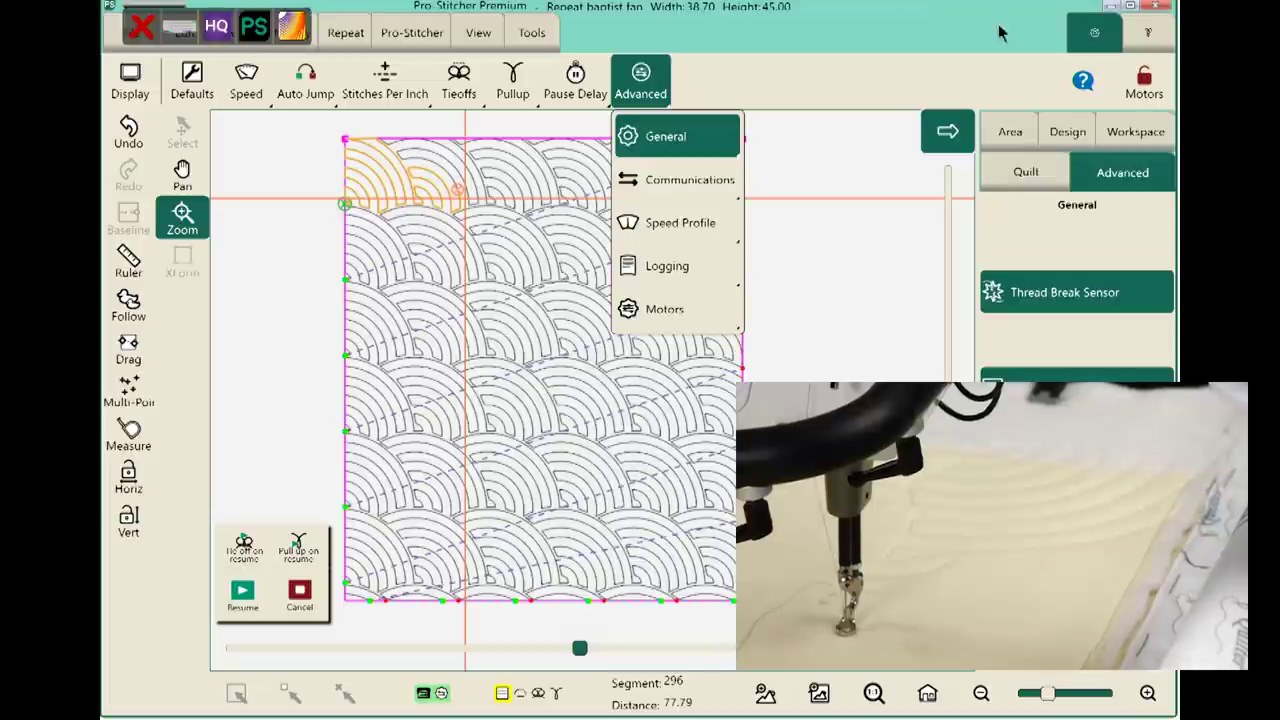
Turn on Follow to keep the machine position centred, with the first stitched fans shown enlarged.
{"action": "left_click", "coordinate": [758, 85]}
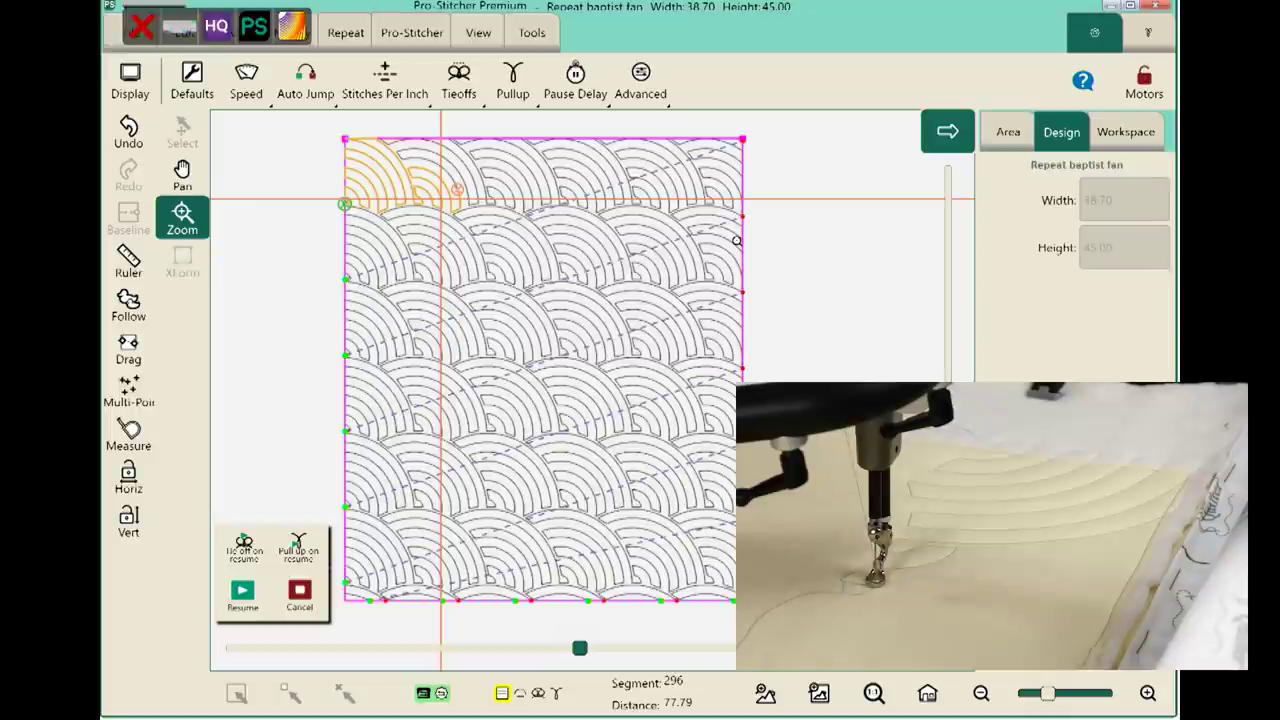
{"action": "left_click", "coordinate": [128, 305]}
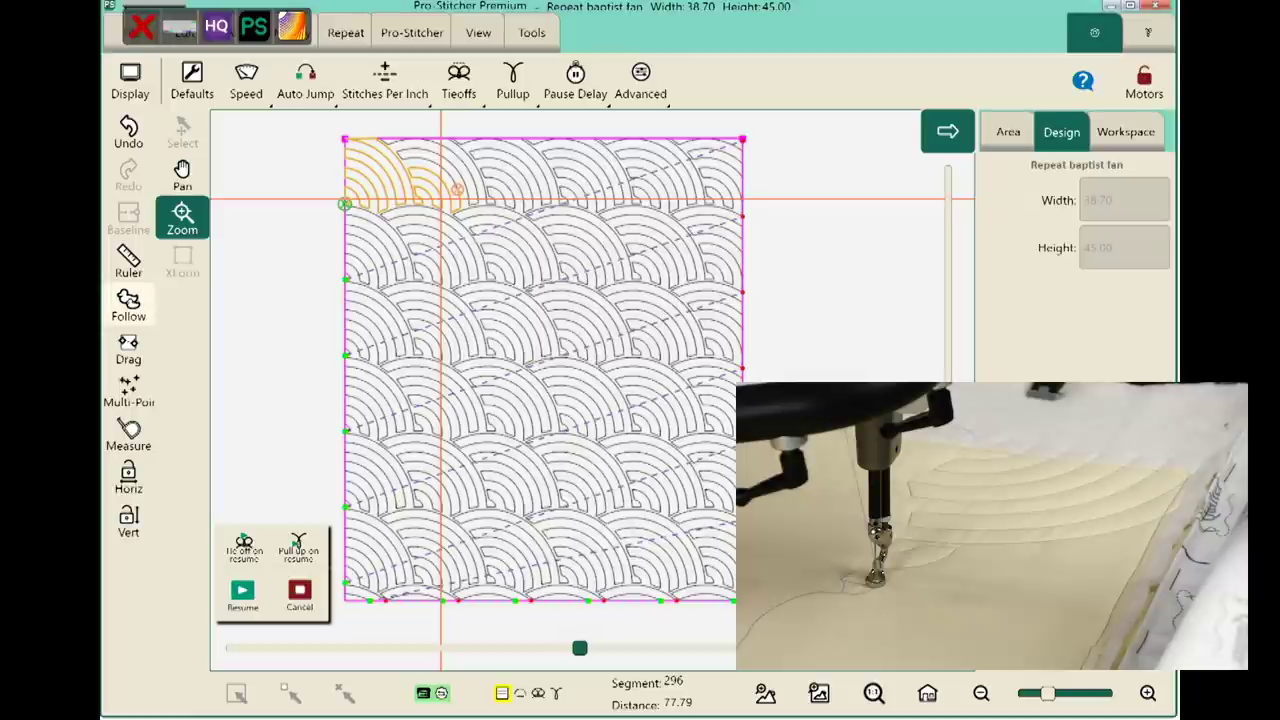
{"action": "left_click", "coordinate": [128, 305]}
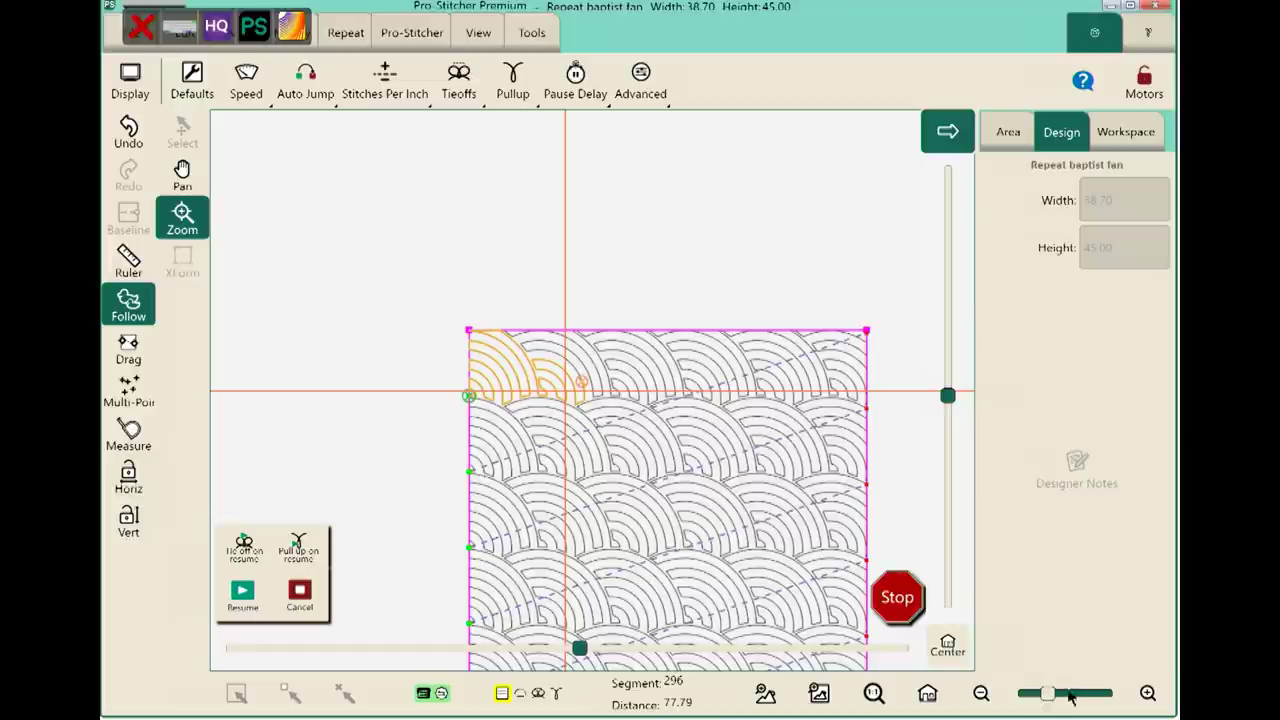
{"action": "left_click", "coordinate": [1155, 695]}
{"action": "left_click", "coordinate": [1157, 697]}
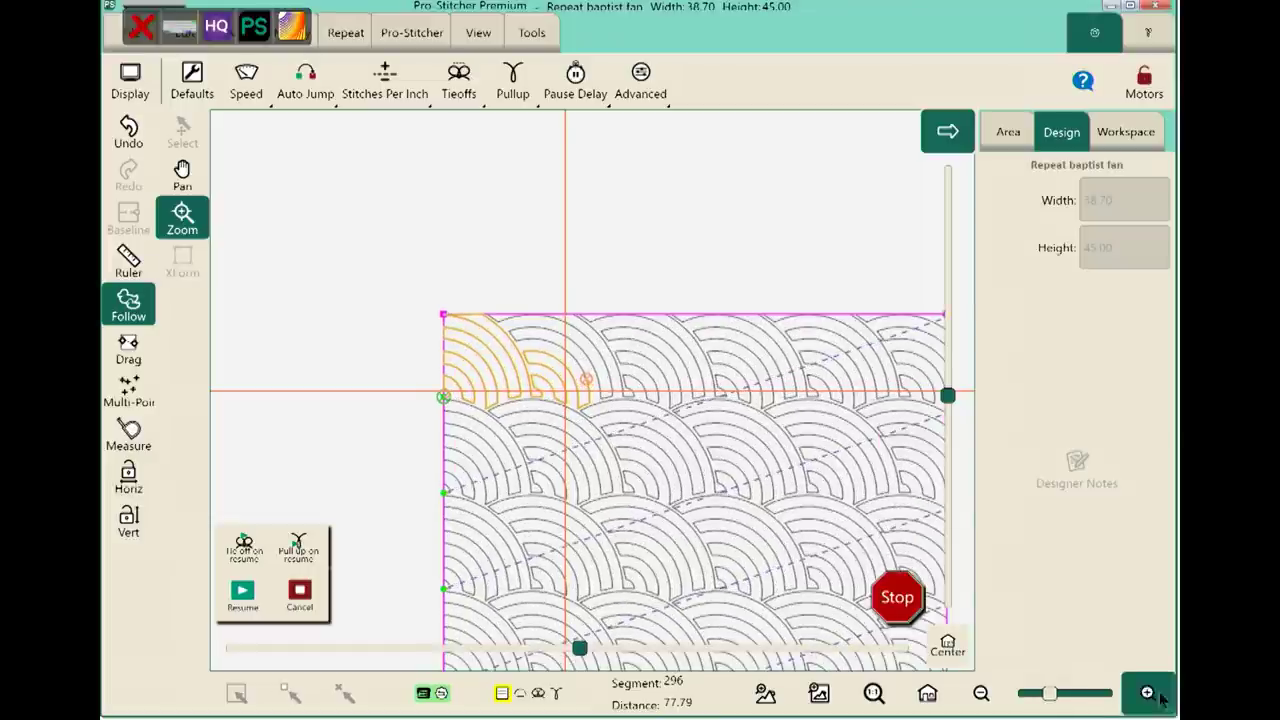
{"action": "left_click", "coordinate": [1157, 697]}
{"action": "left_click", "coordinate": [1158, 698]}
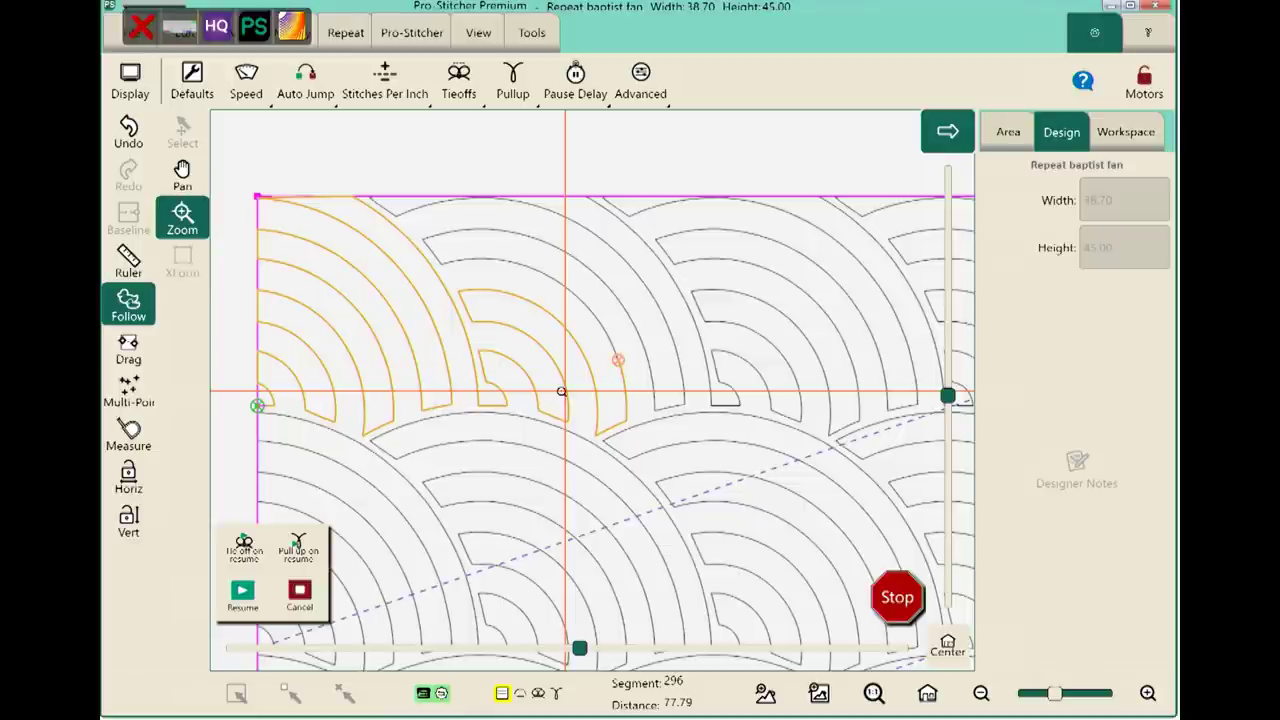
Set a new start point automatically at the machine position and fine-tune it to 229.
{"action": "left_click", "coordinate": [413, 33]}
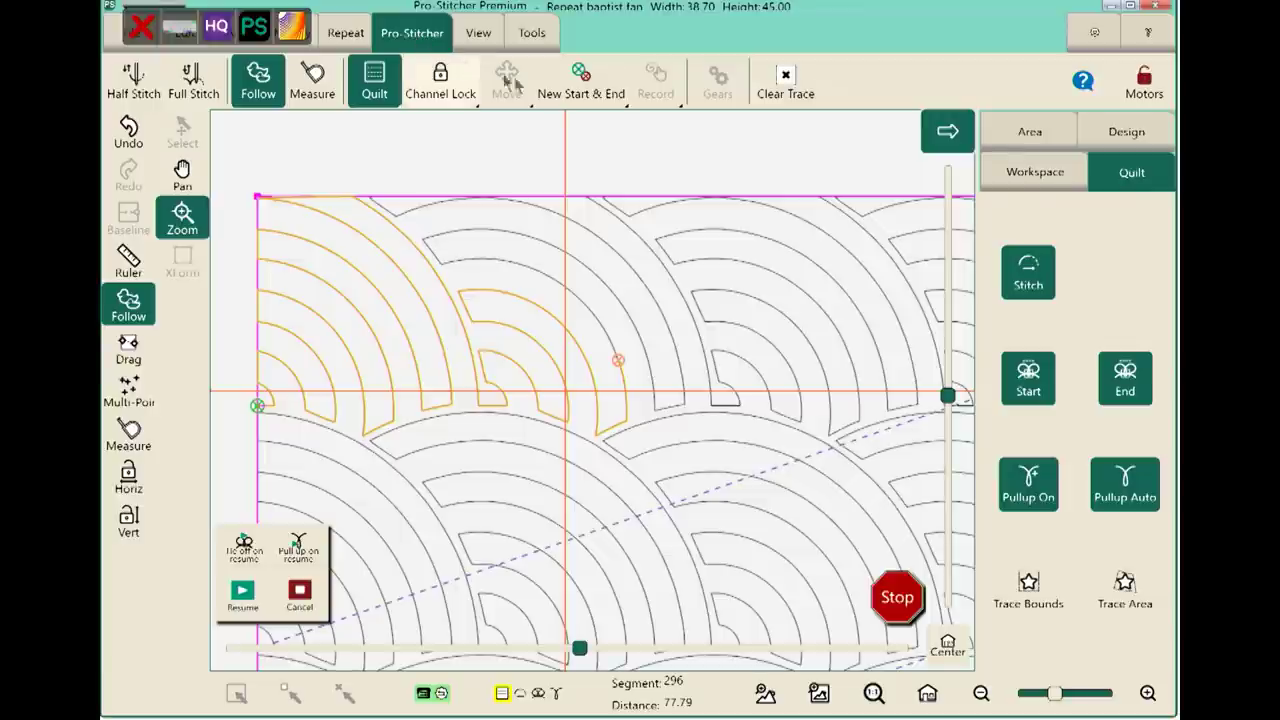
{"action": "left_click", "coordinate": [593, 93]}
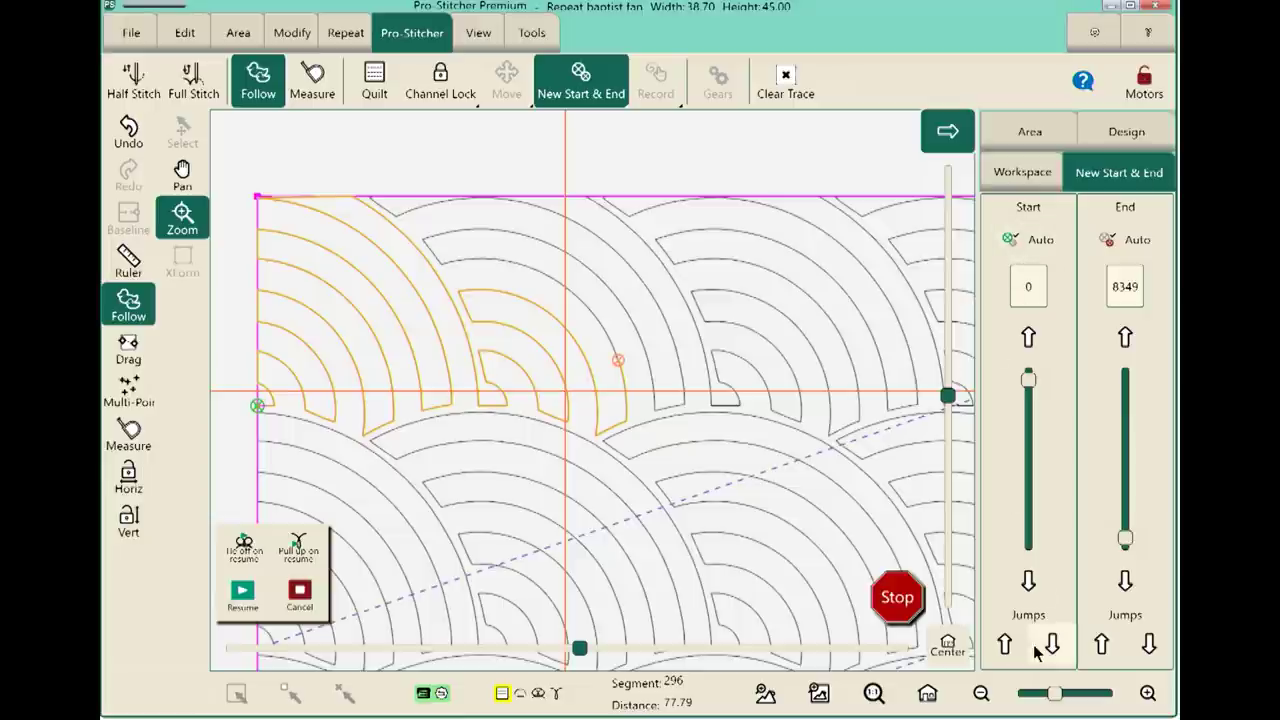
{"action": "left_click", "coordinate": [1024, 248]}
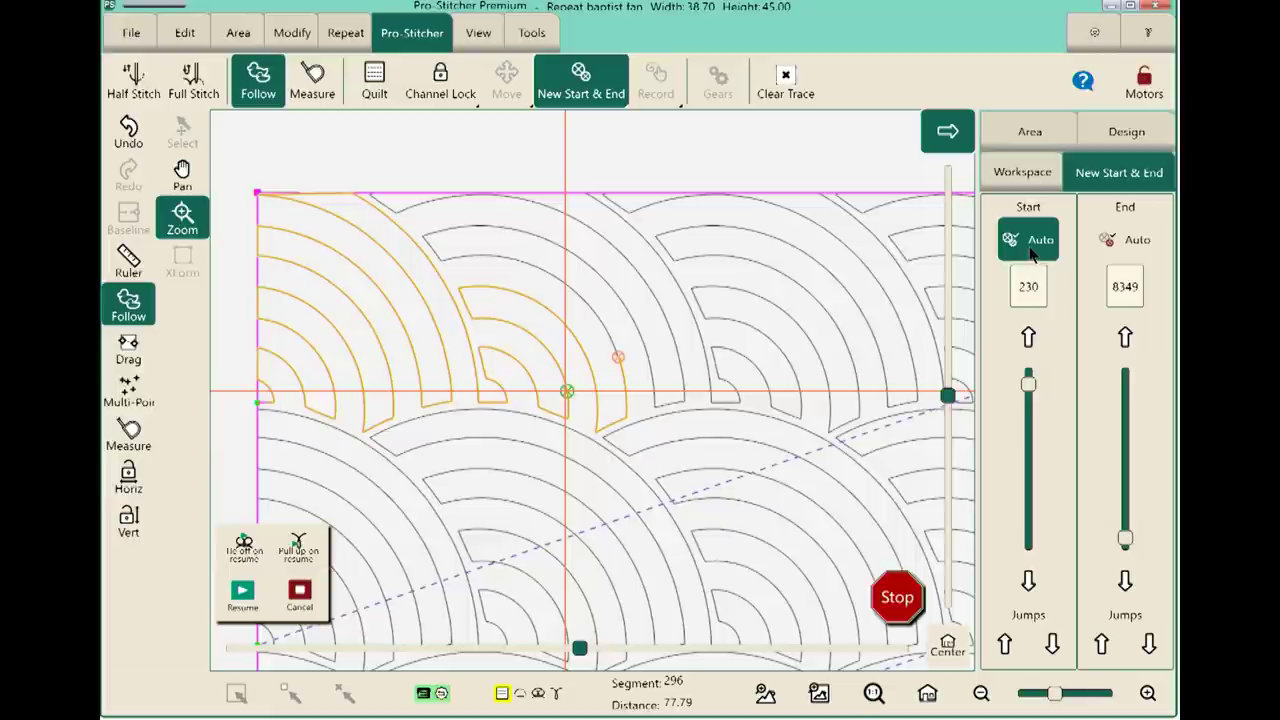
{"action": "left_click", "coordinate": [1033, 252]}
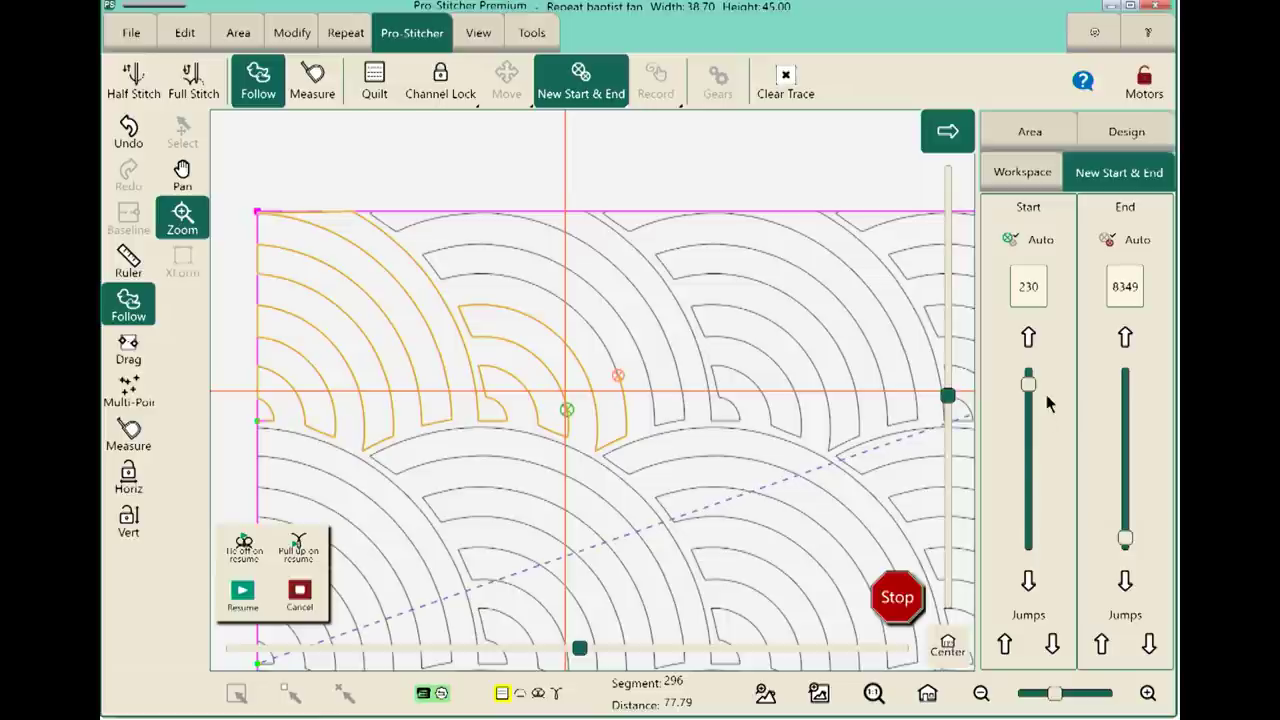
{"action": "left_click", "coordinate": [1028, 340]}
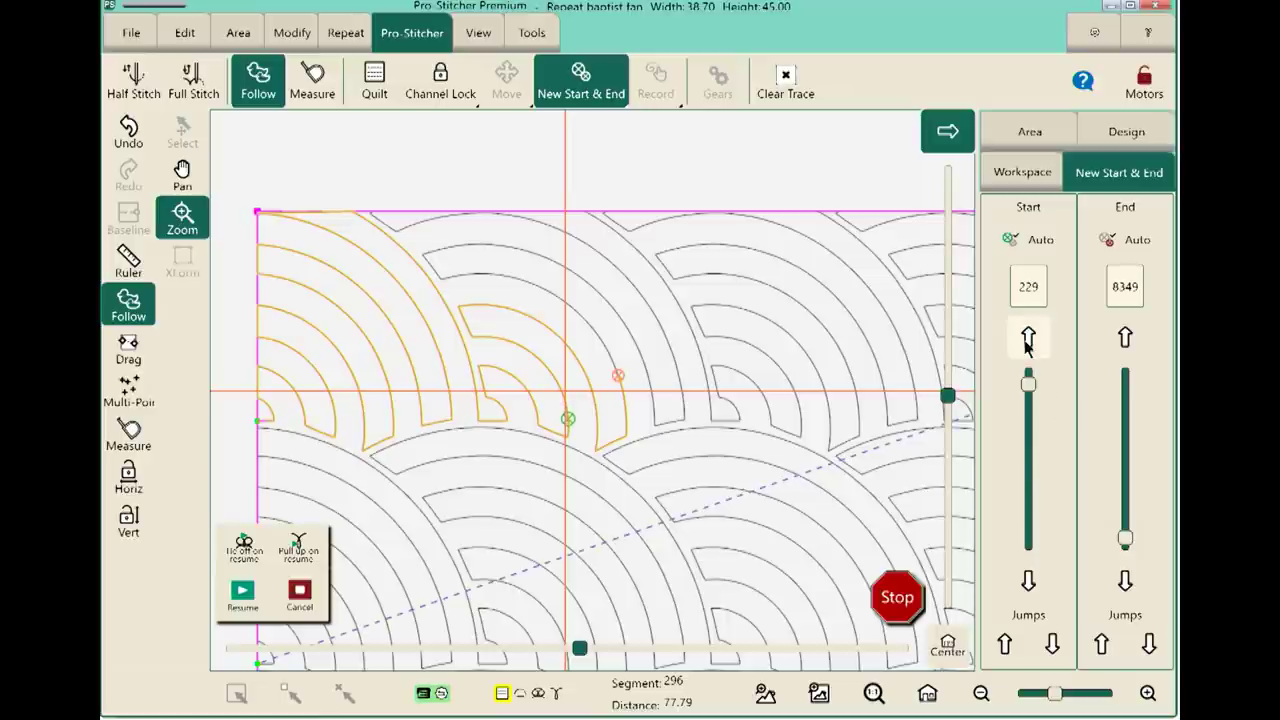
{"action": "left_click", "coordinate": [1028, 340]}
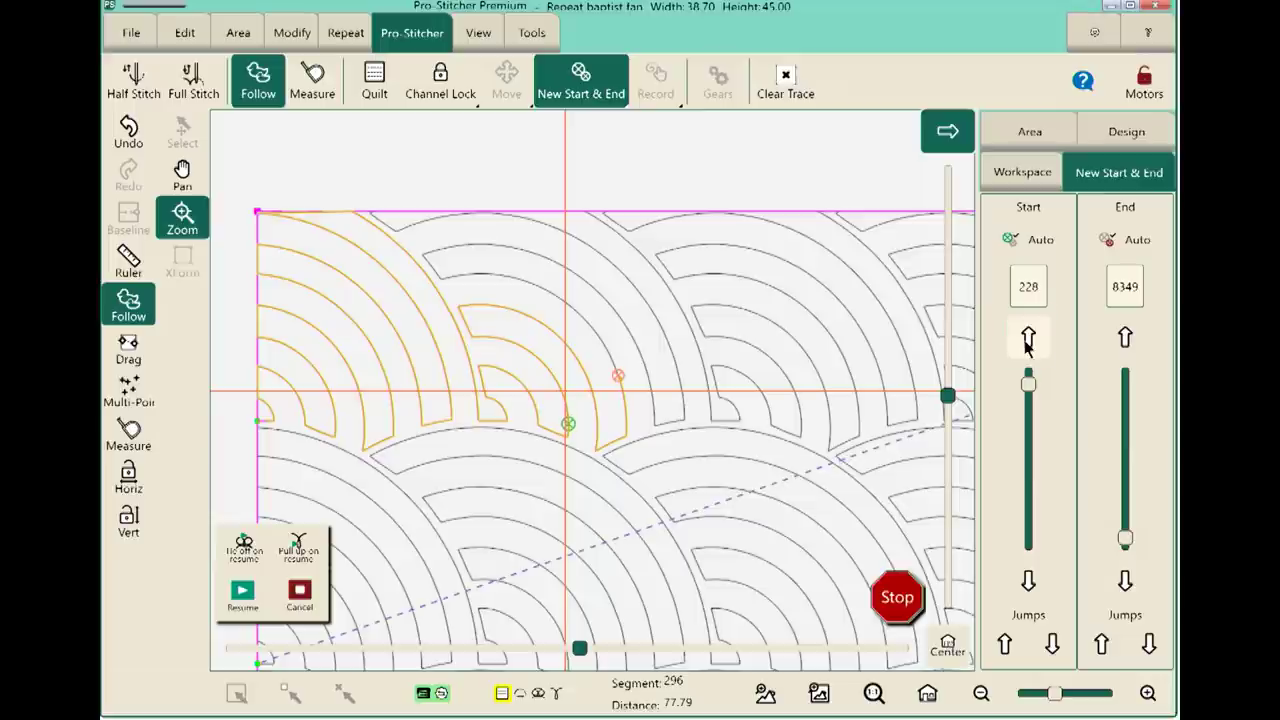
{"action": "left_click", "coordinate": [1028, 340]}
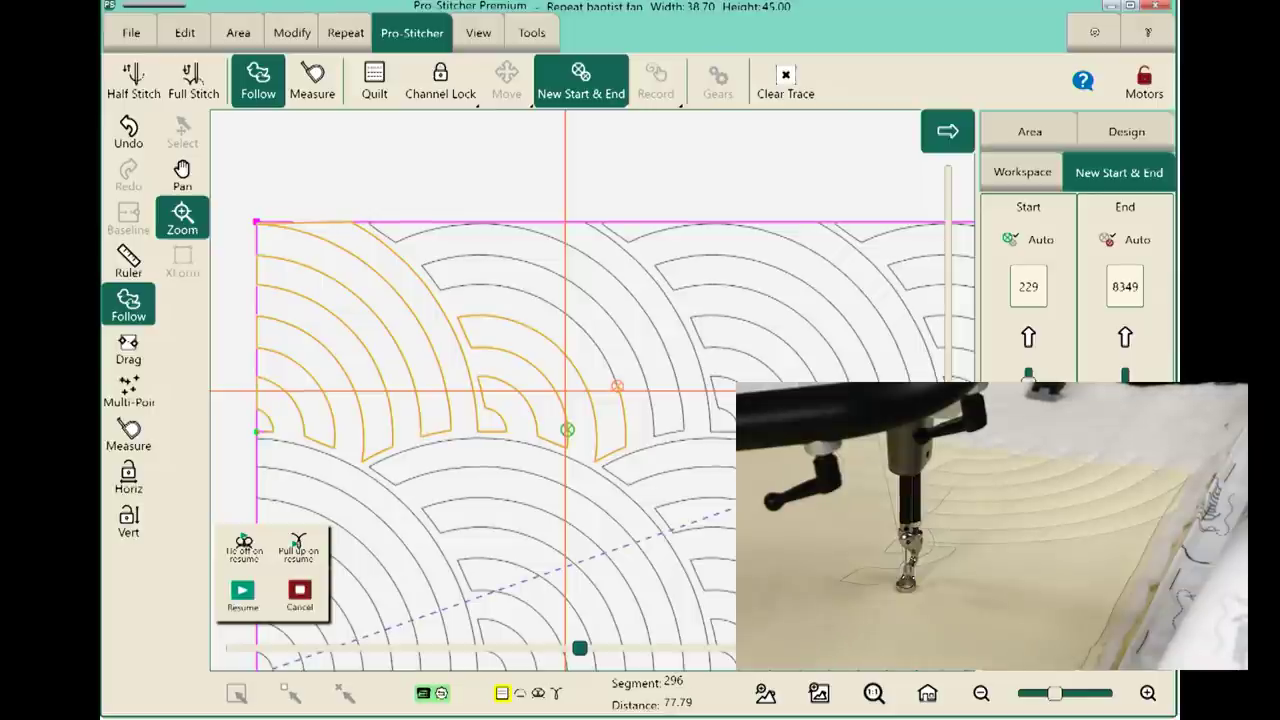
Turn on Measure, go back to Quilt mode and lower the stitching speed to near its slowest setting.
{"action": "key", "text": "m"}
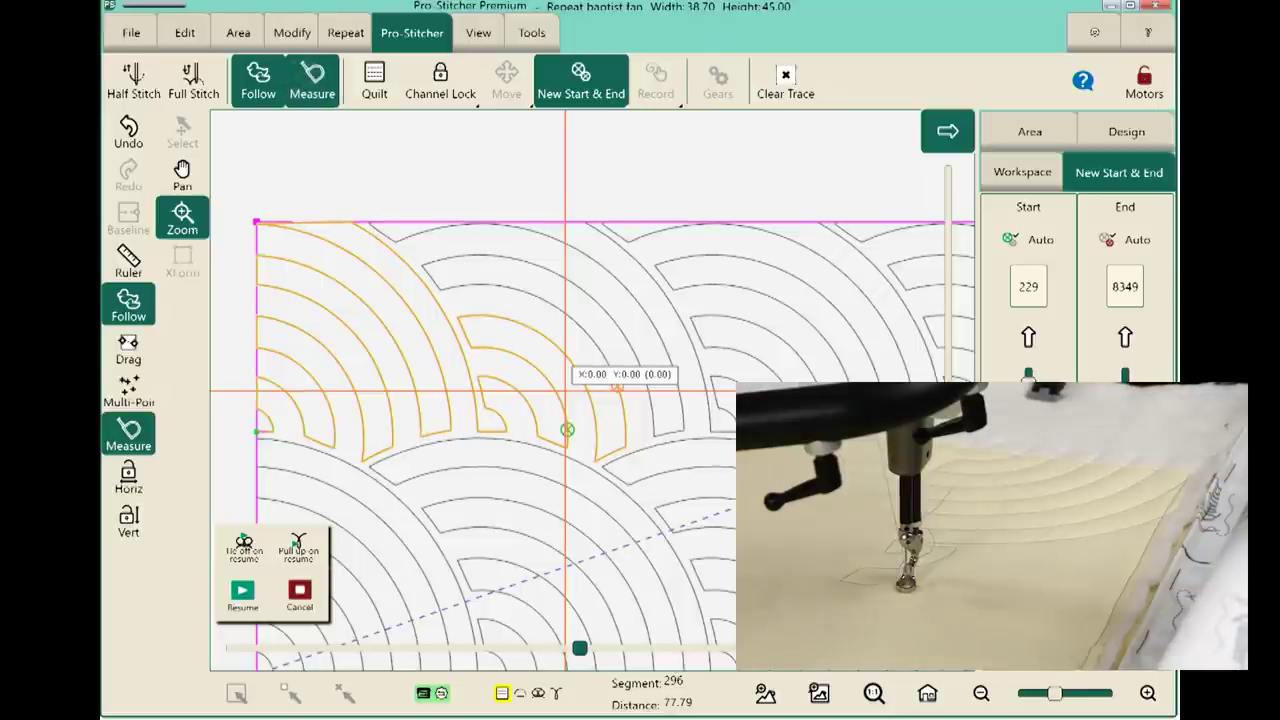
{"action": "key", "text": "q"}
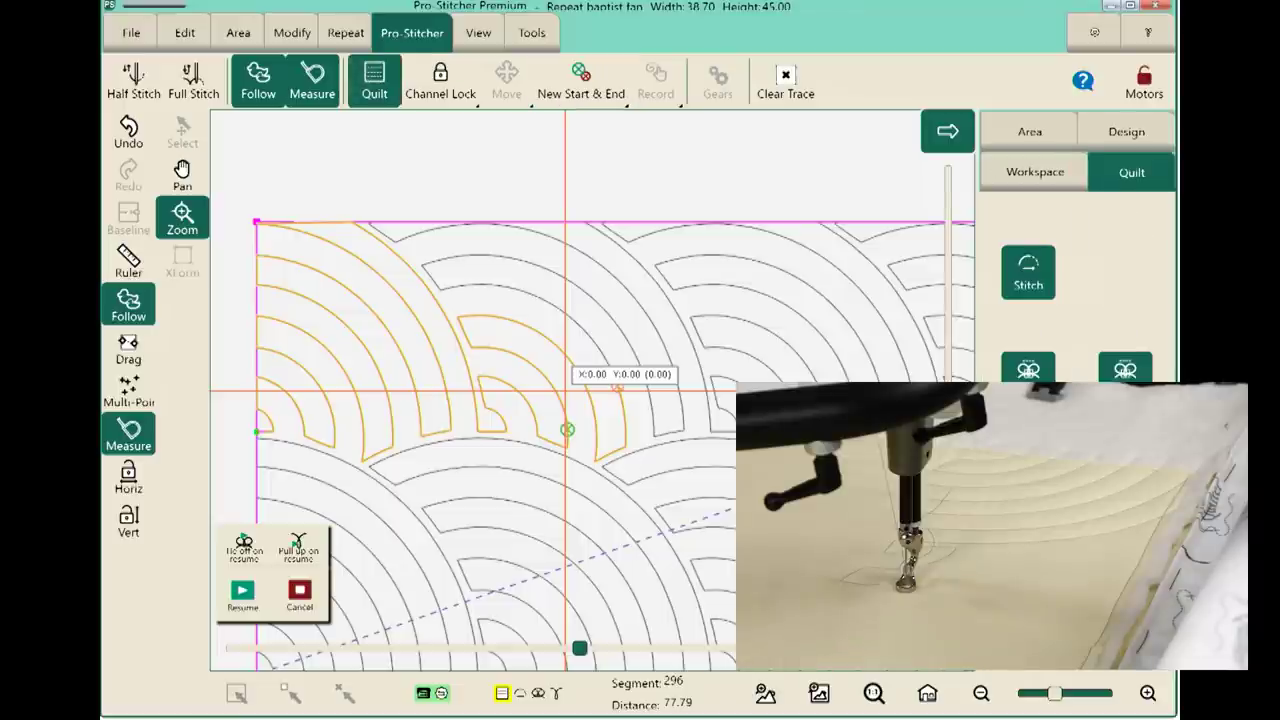
{"action": "left_click", "coordinate": [1088, 34]}
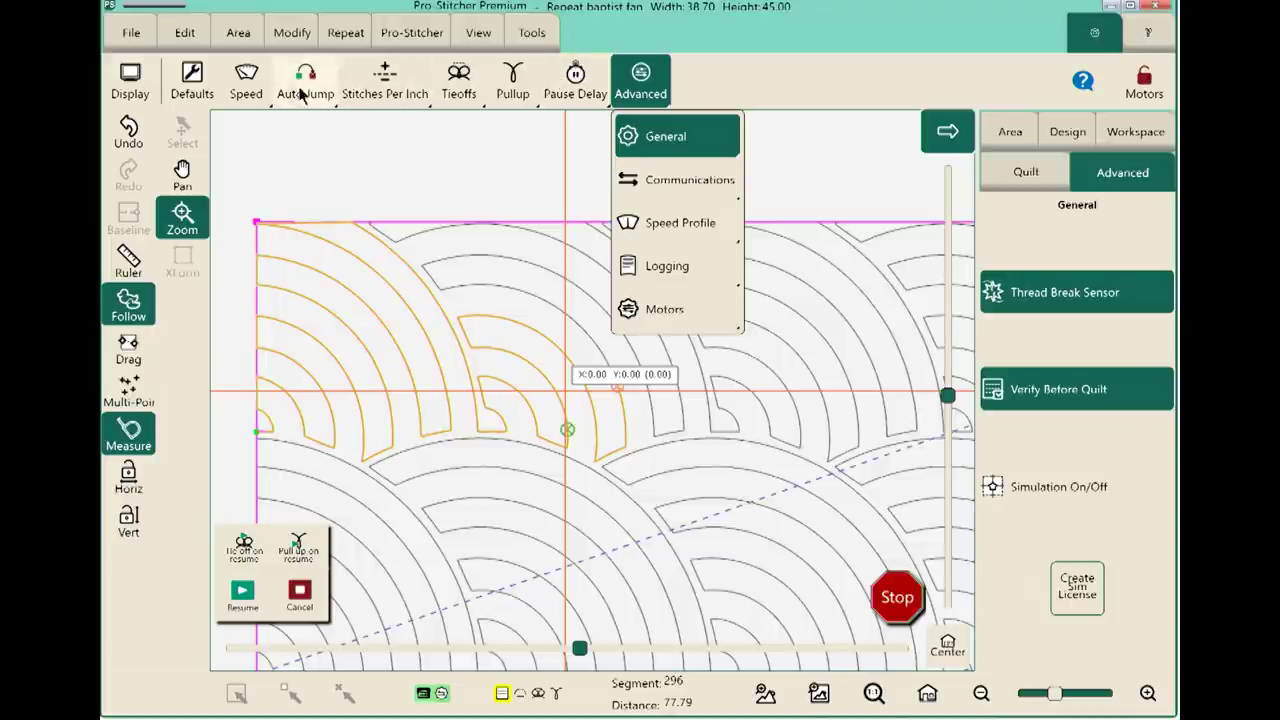
{"action": "left_click", "coordinate": [246, 85]}
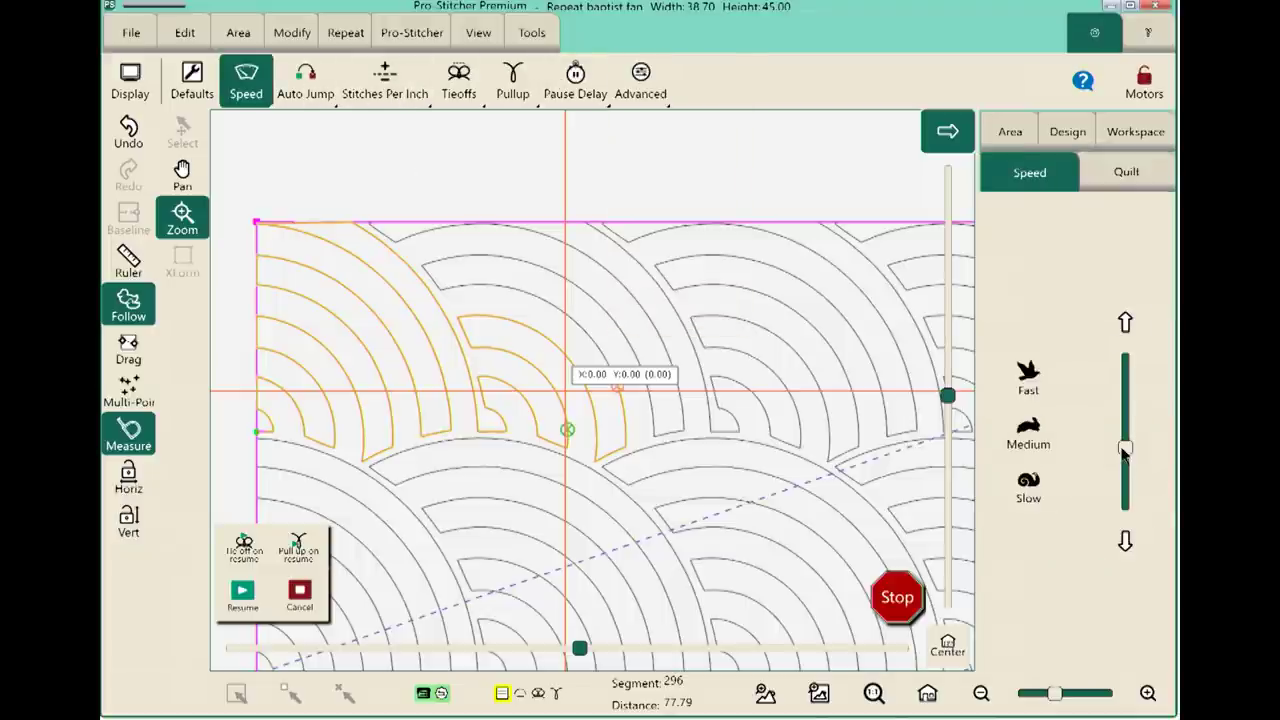
{"action": "left_click_drag", "start_coordinate": [1124, 452], "coordinate": [1126, 540]}
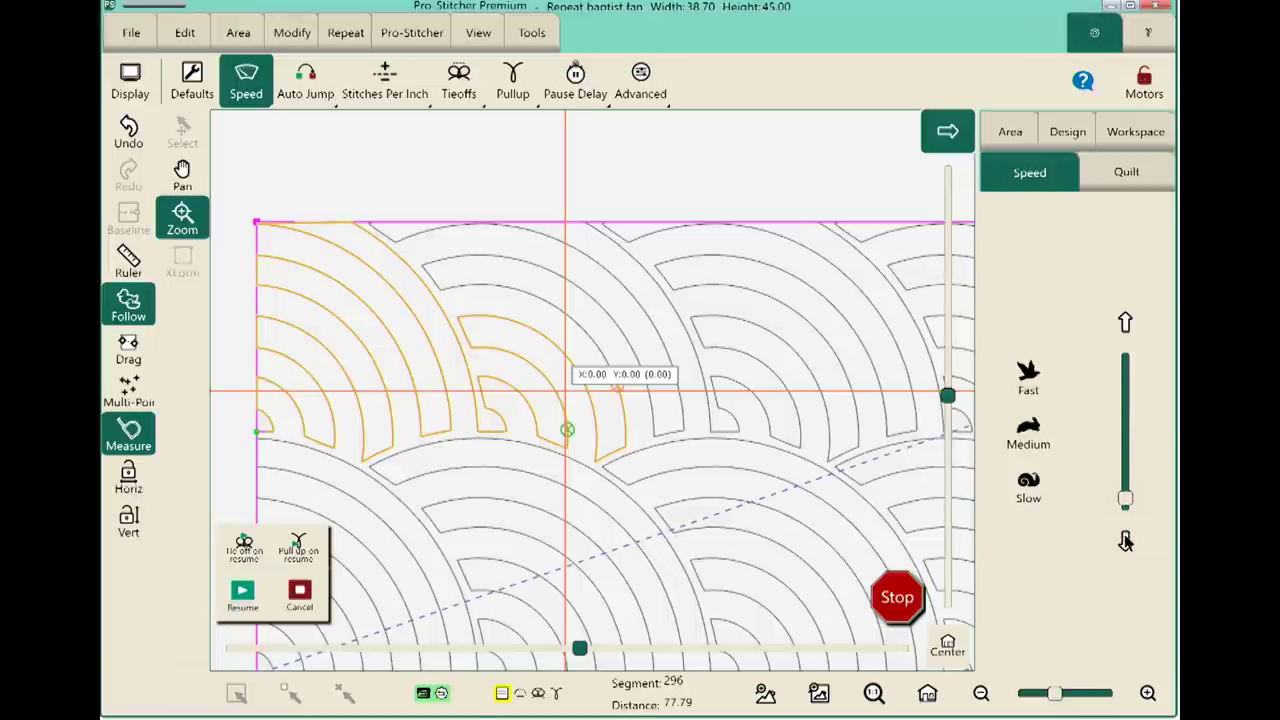
Resume stitching from the new start point with tie-off and pull-up on resume enabled and Measure turned off.
{"action": "left_click", "coordinate": [242, 553]}
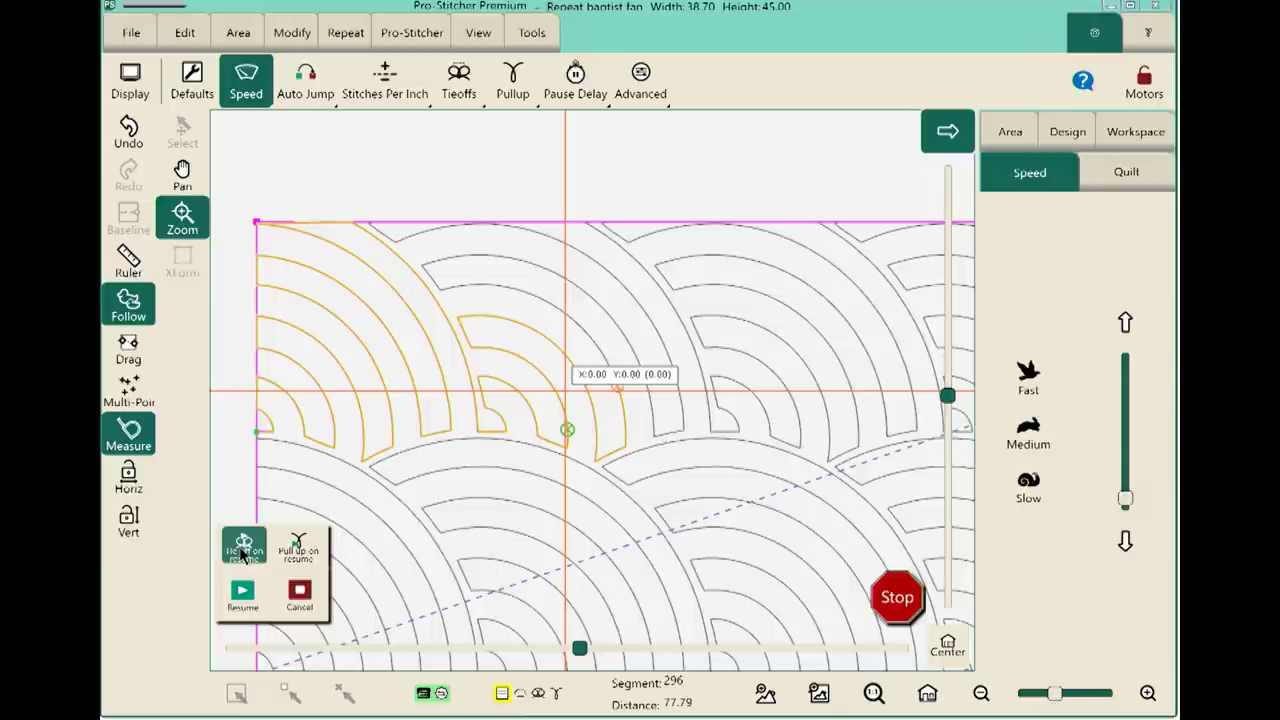
{"action": "left_click", "coordinate": [298, 553]}
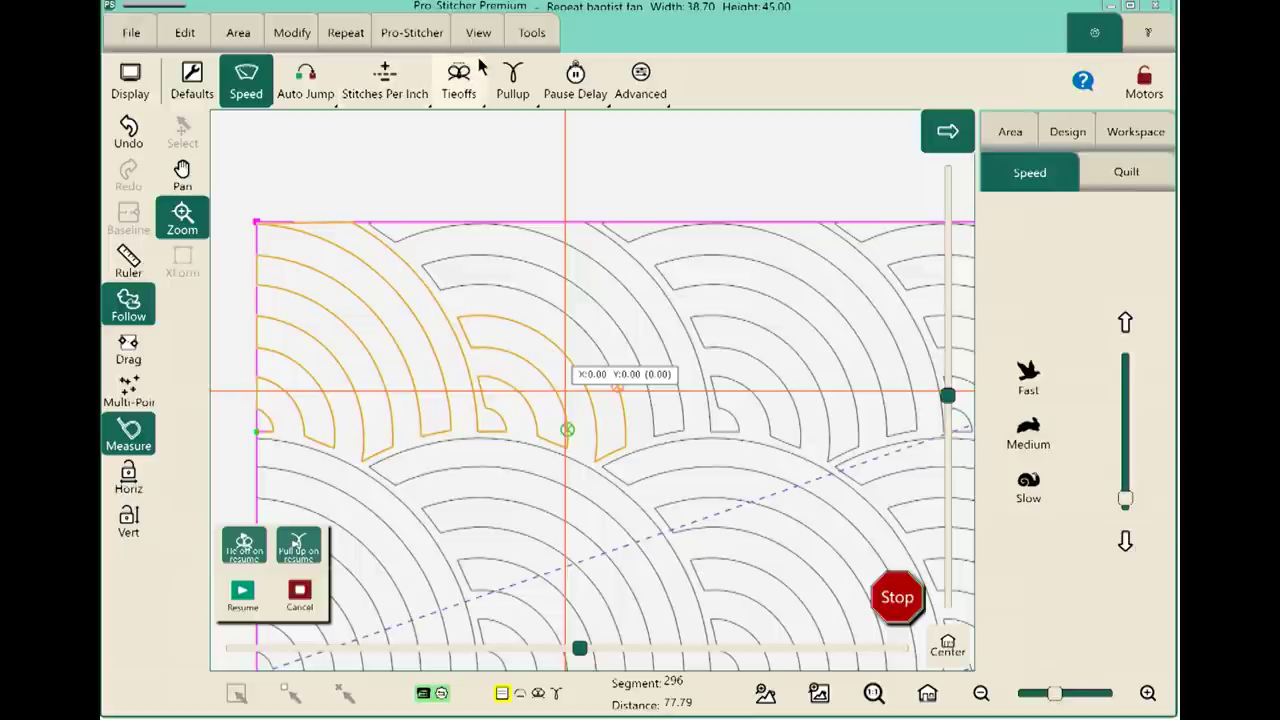
{"action": "left_click", "coordinate": [462, 86]}
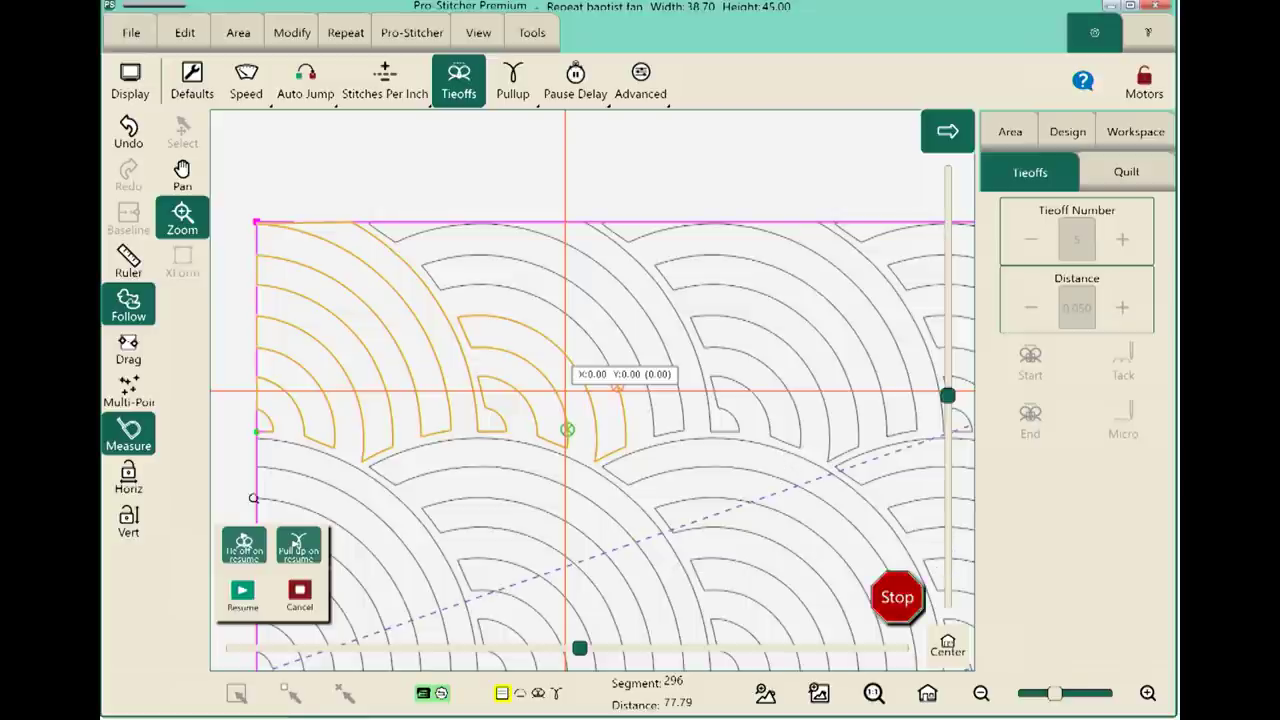
{"action": "left_click", "coordinate": [134, 434]}
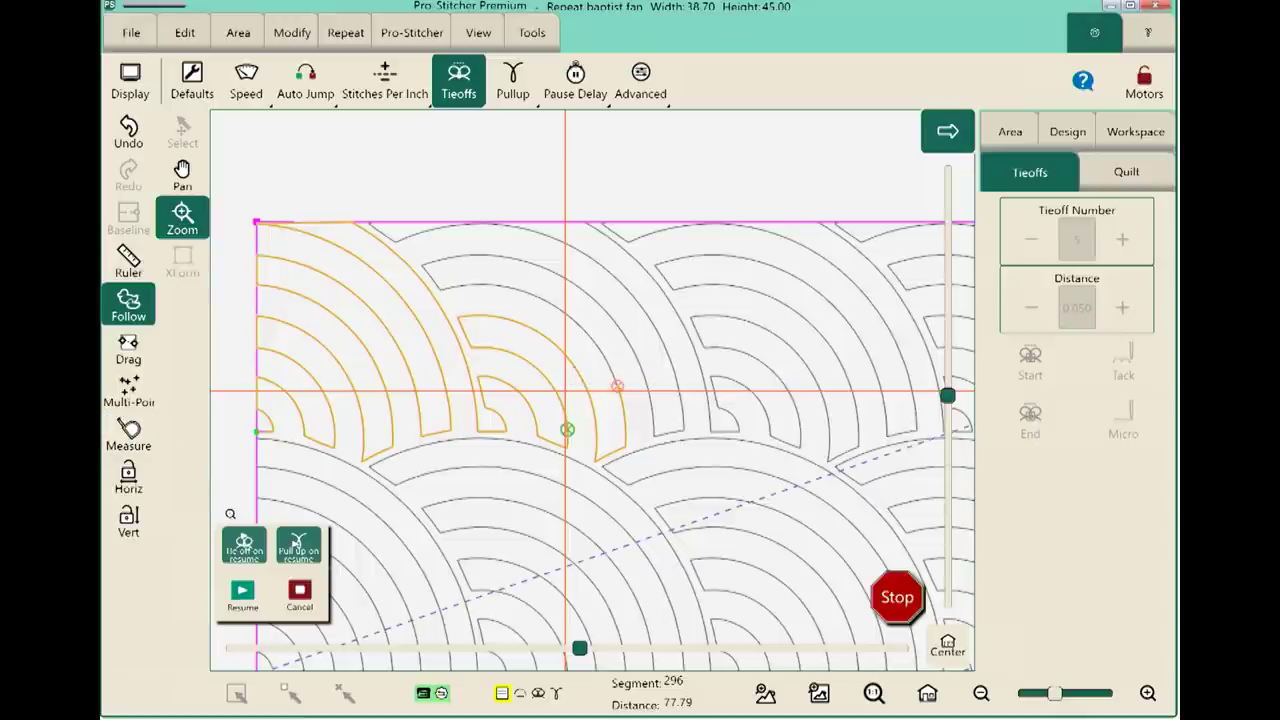
{"action": "left_click", "coordinate": [233, 603]}
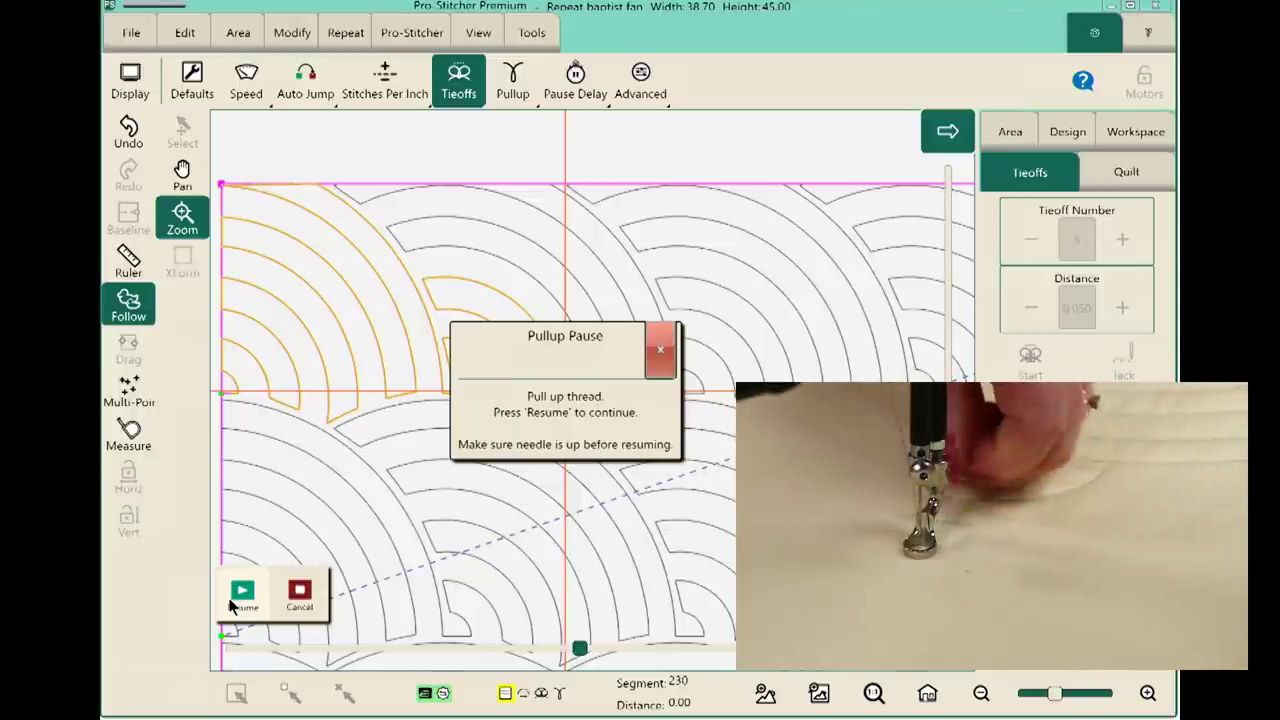
Continue stitching from the thread pull-up pause, and pause again just after the tie-off and first few stitches.
{"action": "left_click", "coordinate": [233, 600]}
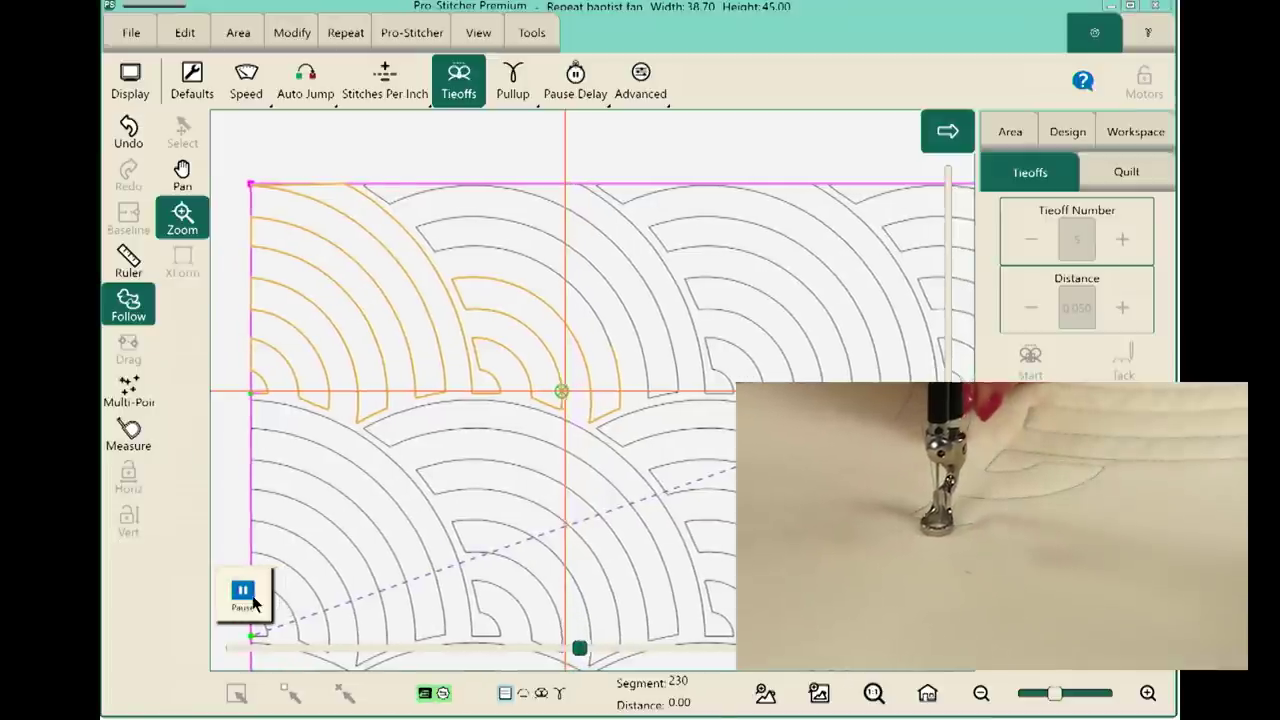
{"action": "left_click", "coordinate": [252, 597]}
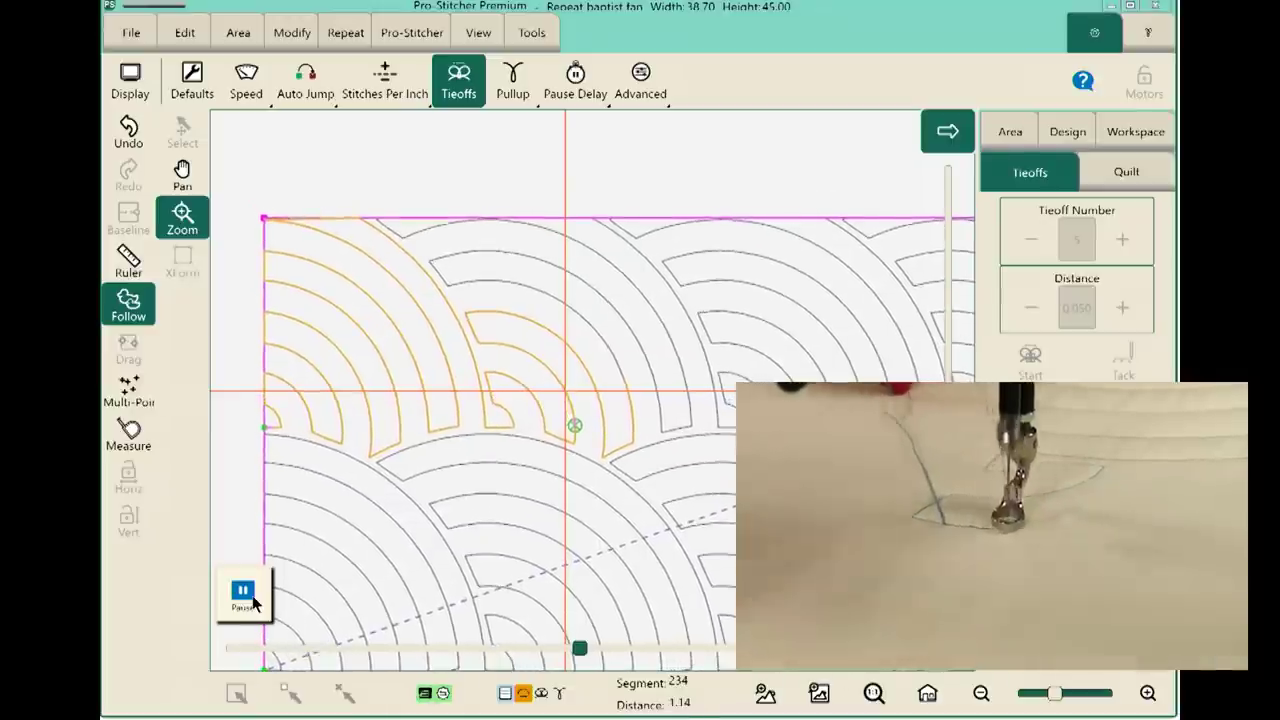
{"action": "left_click", "coordinate": [245, 595]}
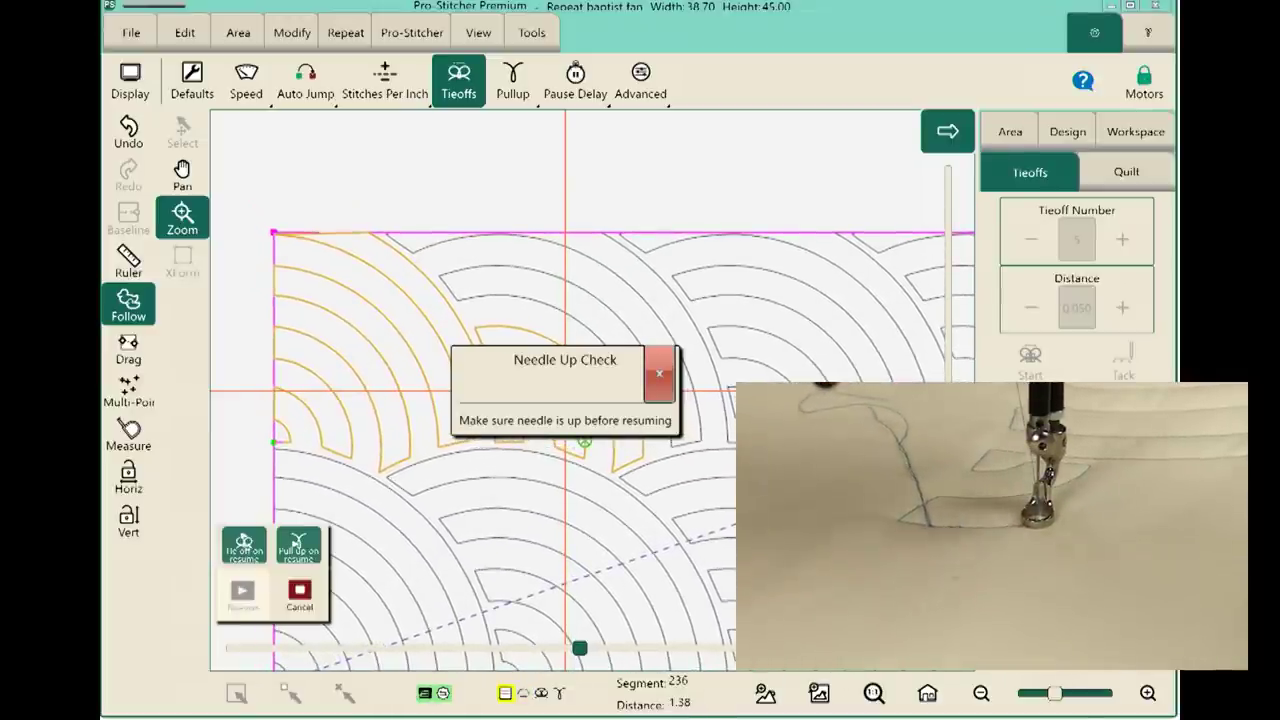
Raise the stitching speed to a medium setting and resume stitching with tie-off and pull-up on resume turned off.
{"action": "left_click", "coordinate": [246, 80]}
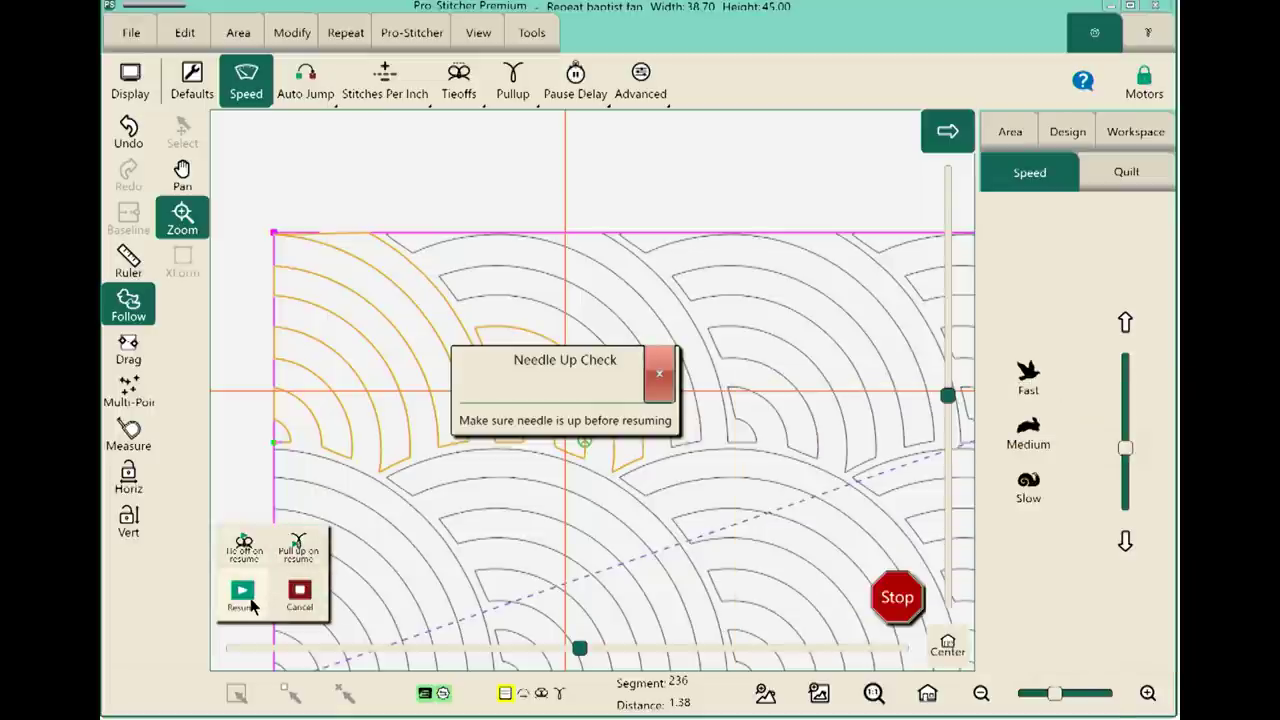
{"action": "left_click", "coordinate": [251, 604]}
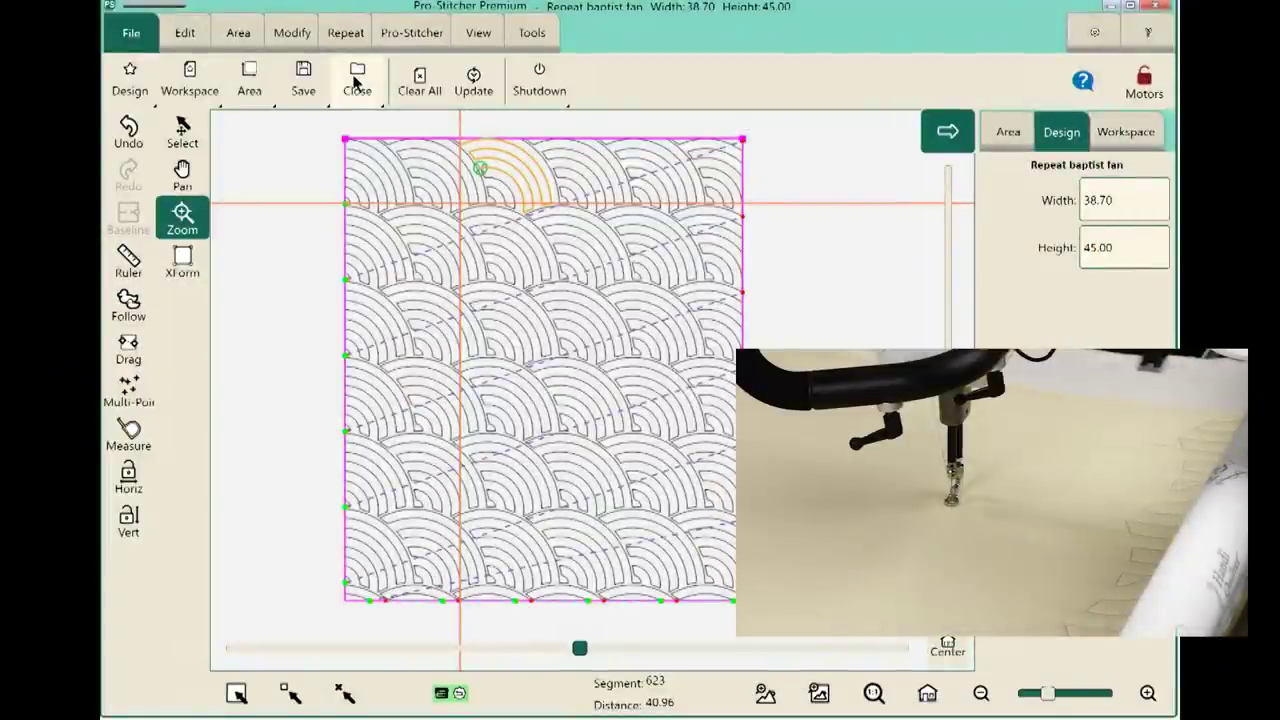
Close the selected Repeat baptist fan design, keeping the area in the workspace.
{"action": "left_click", "coordinate": [357, 82]}
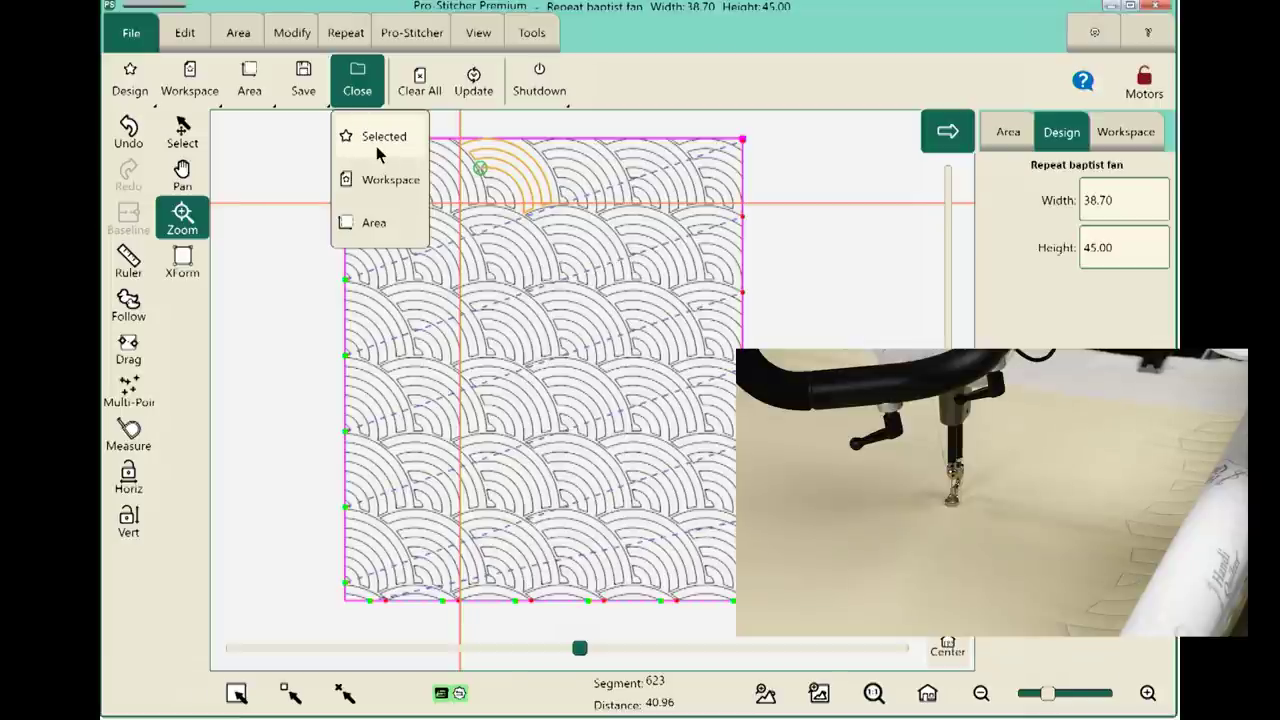
{"action": "left_click", "coordinate": [380, 140]}
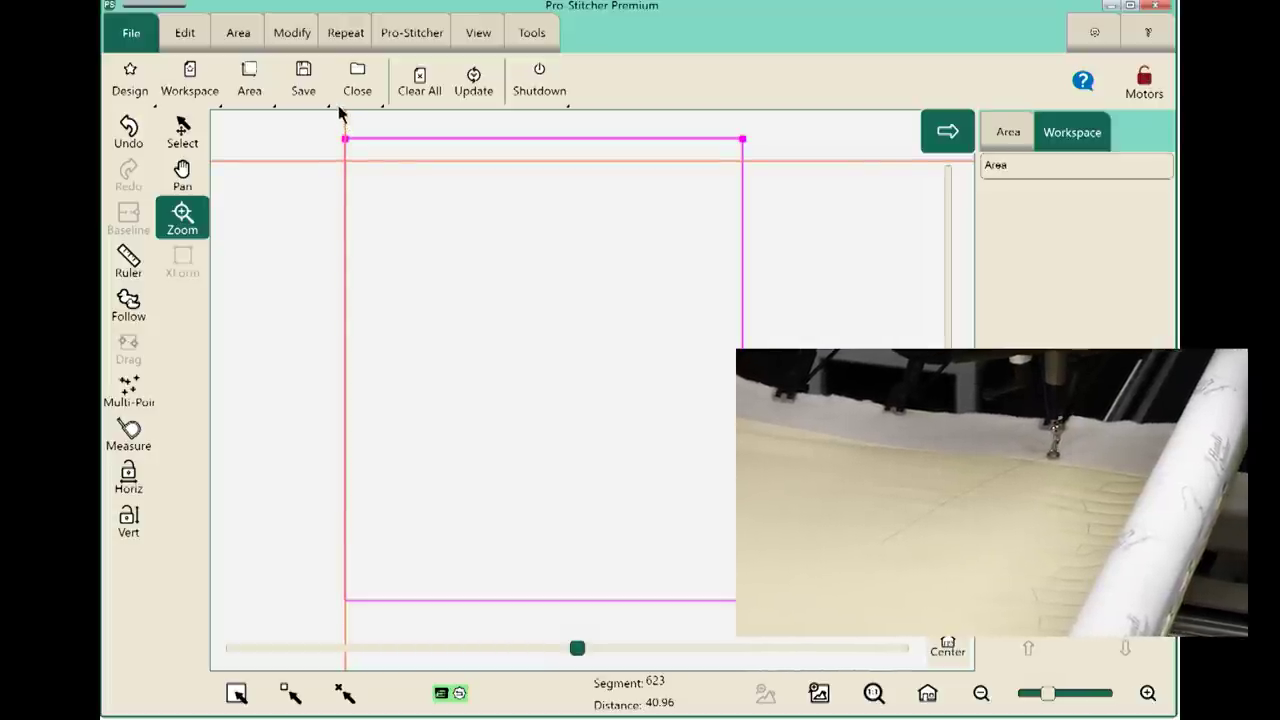
Lower the area's top edge to the machine crosshair with XForm, making the area about 42.83 high, and deselect it.
{"action": "left_click", "coordinate": [1030, 173]}
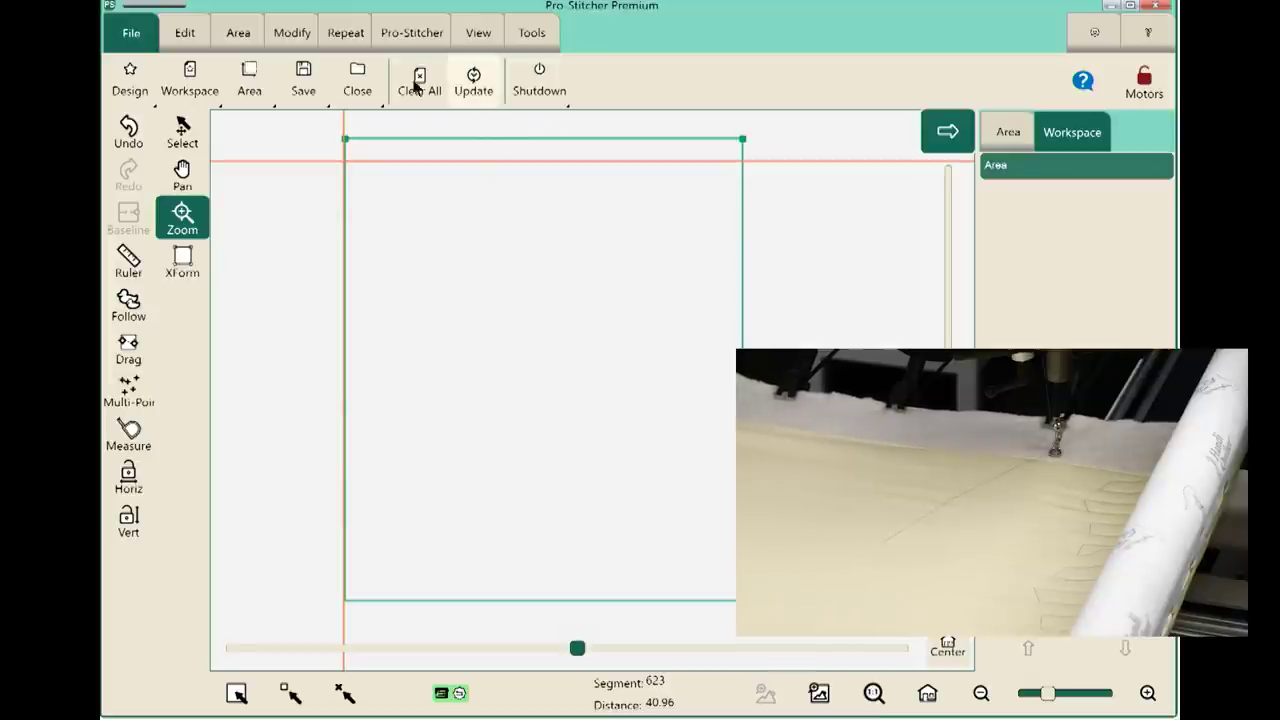
{"action": "left_click", "coordinate": [292, 36]}
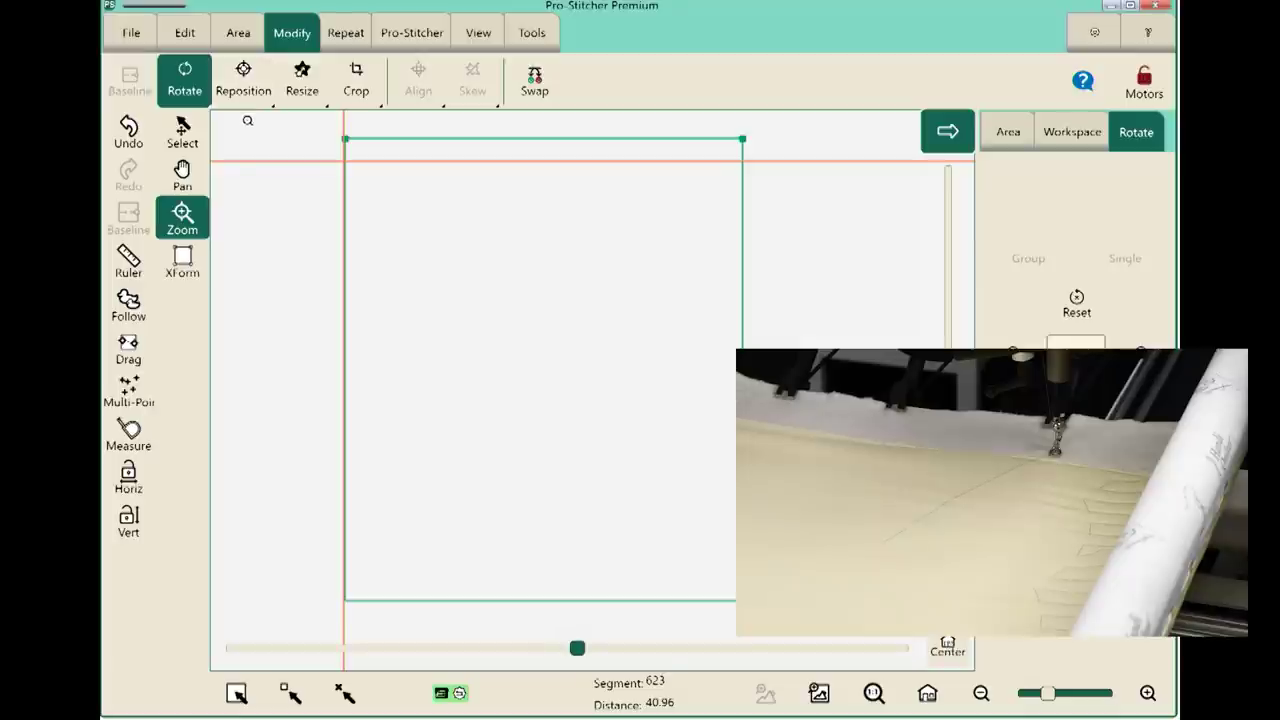
{"action": "left_click", "coordinate": [192, 267]}
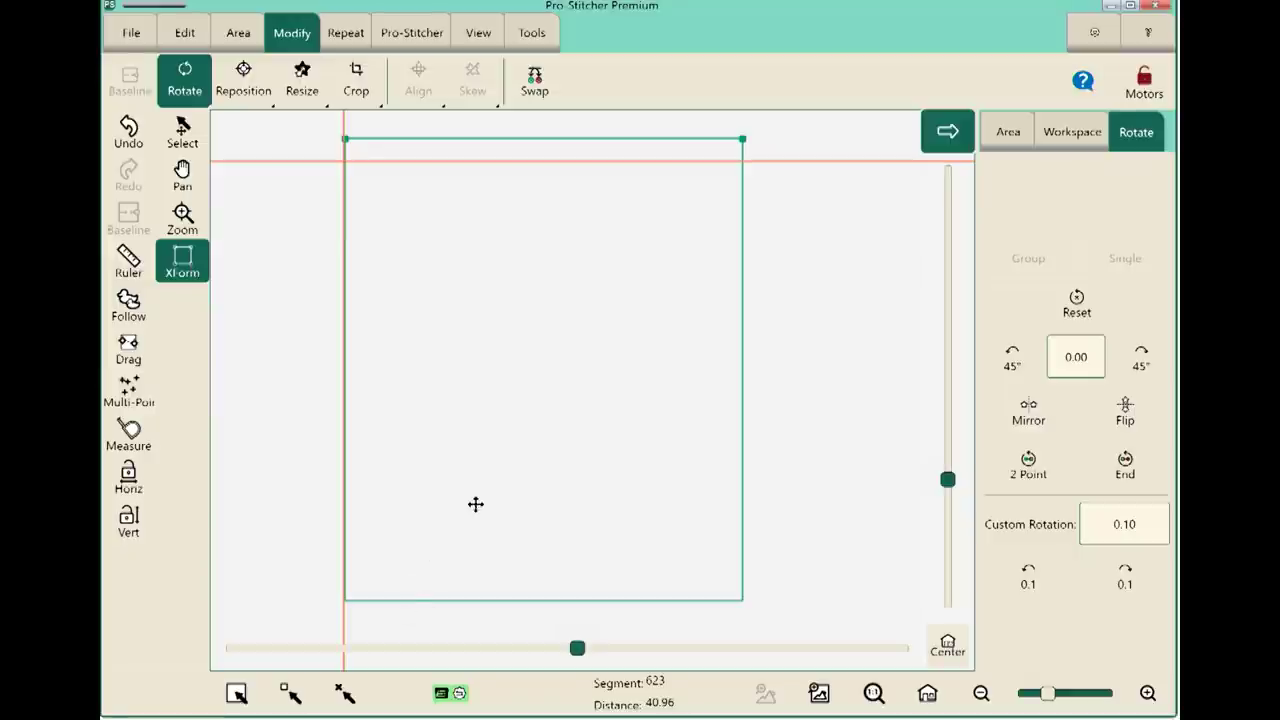
{"action": "left_click", "coordinate": [486, 139]}
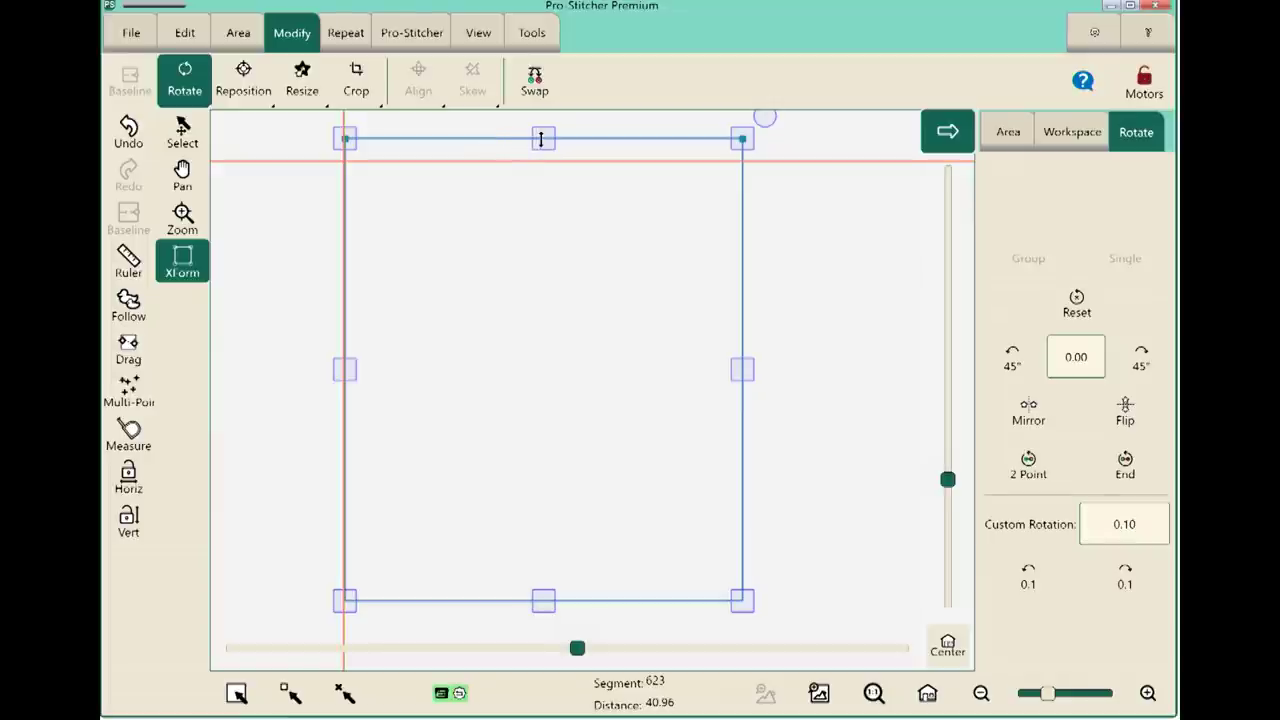
{"action": "left_click_drag", "start_coordinate": [541, 141], "coordinate": [538, 160]}
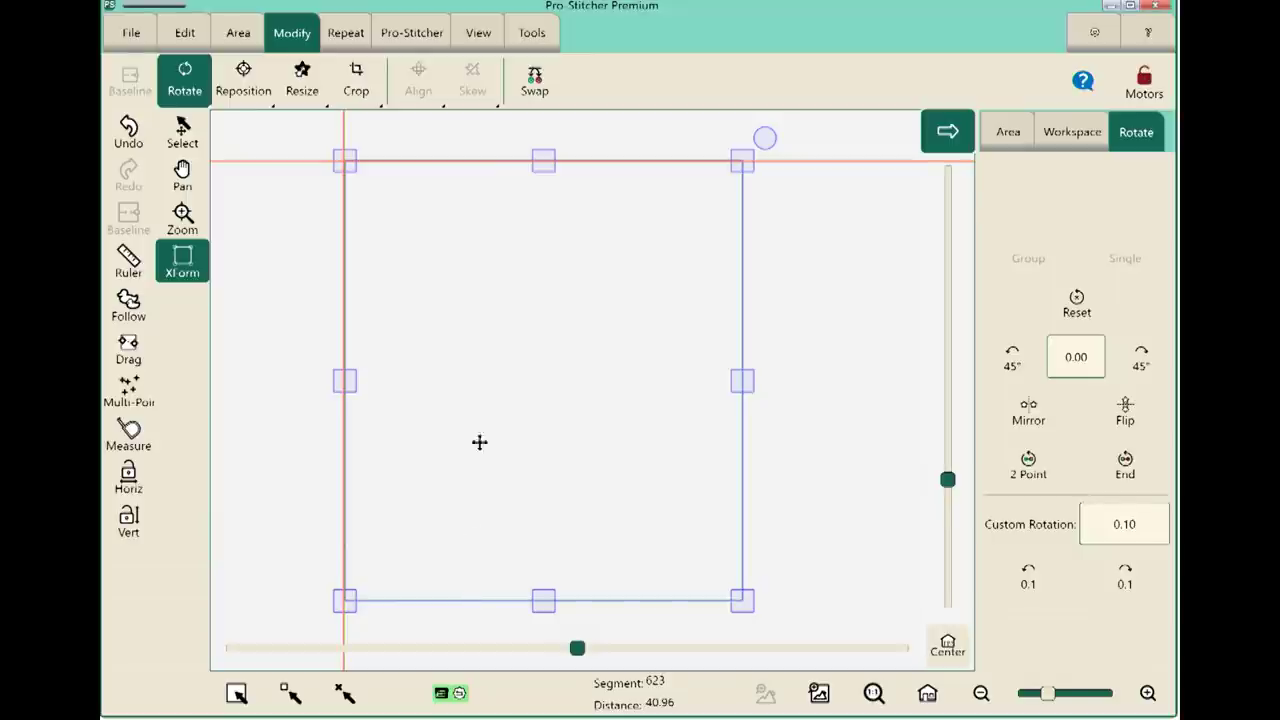
{"action": "left_click", "coordinate": [125, 34]}
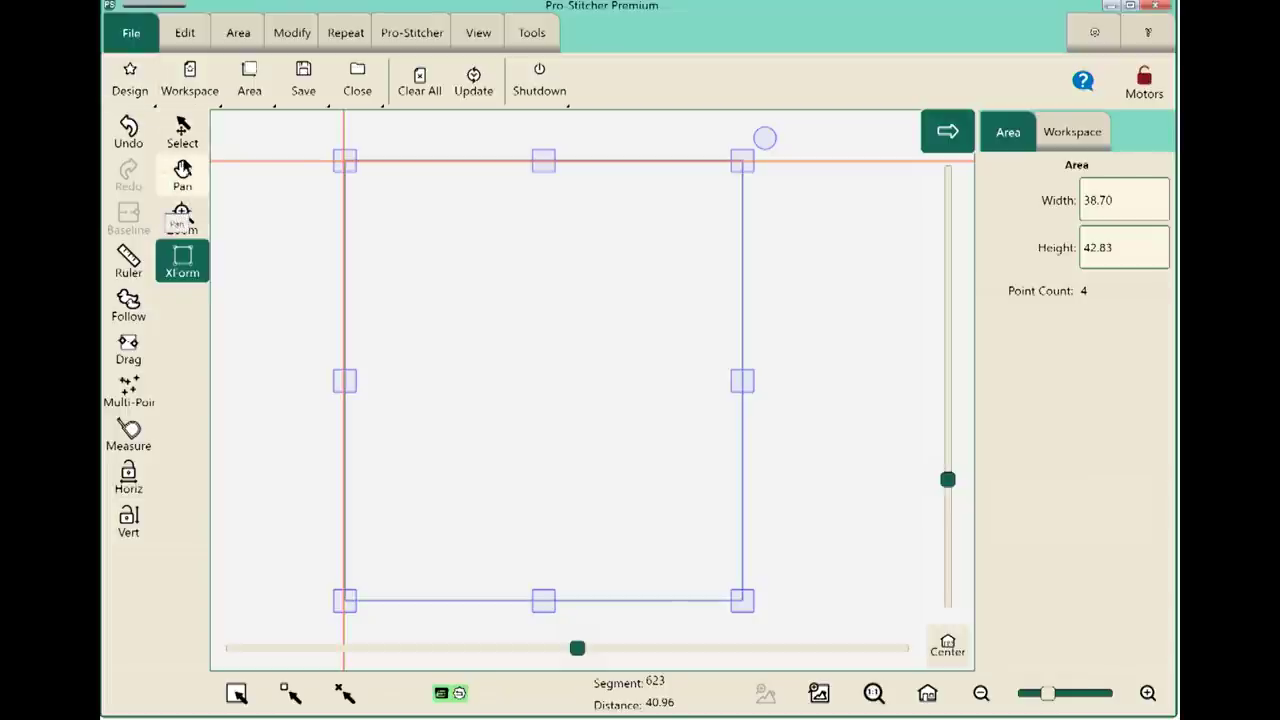
{"action": "left_click", "coordinate": [181, 134]}
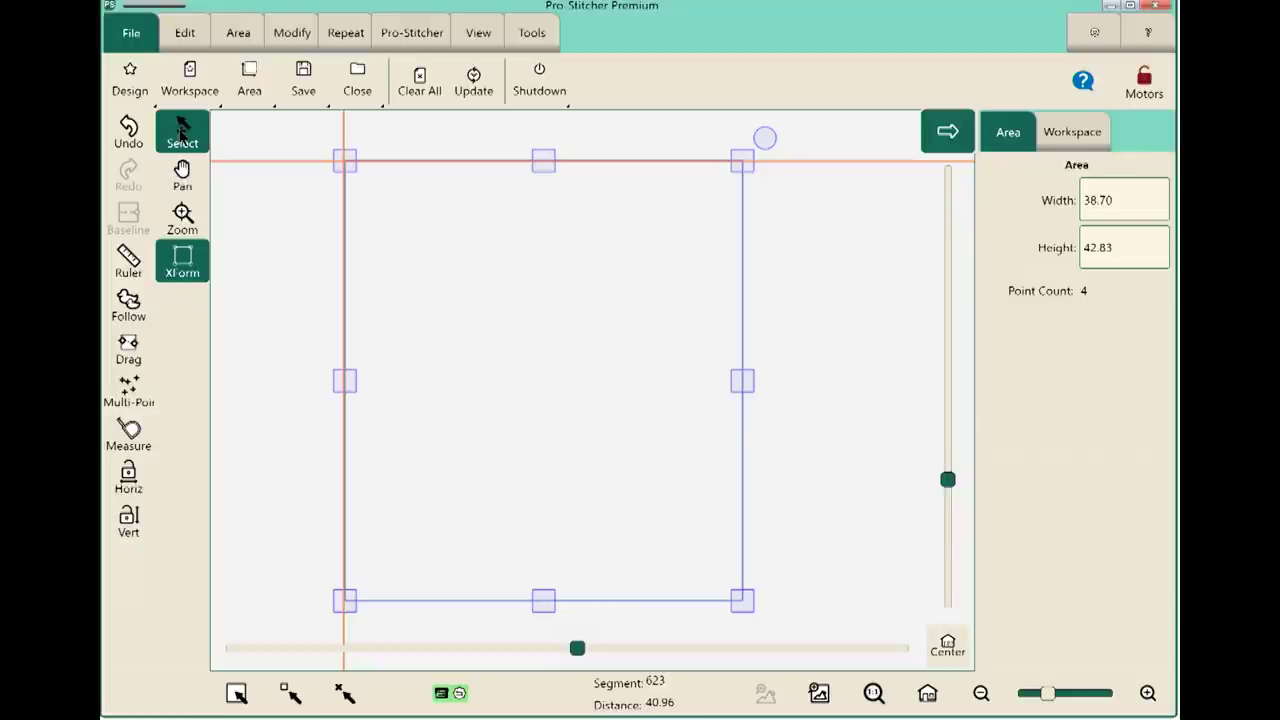
{"action": "left_click", "coordinate": [267, 142]}
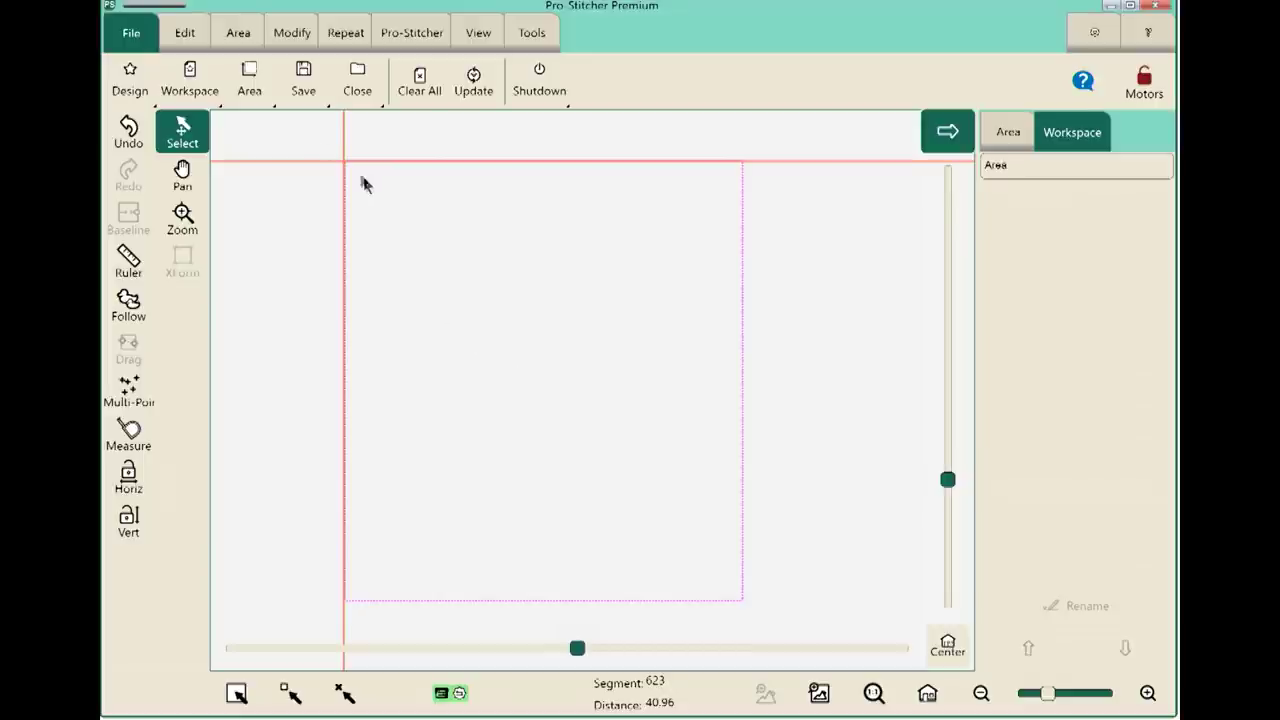
Open the Clamshell design from the HQ Designs Continuous Line folder.
{"action": "left_click", "coordinate": [126, 78]}
{"action": "left_click", "coordinate": [153, 134]}
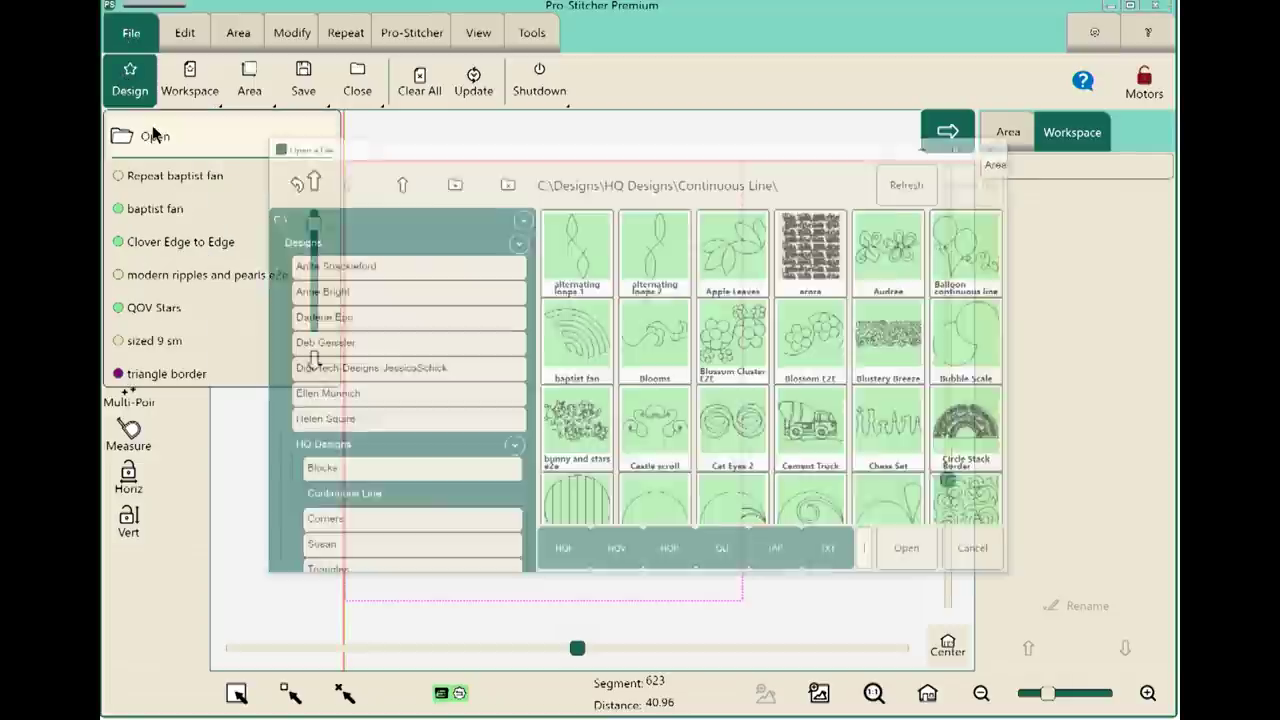
{"action": "scroll", "coordinate": [730, 400], "scroll_direction": "down", "scroll_amount": 2}
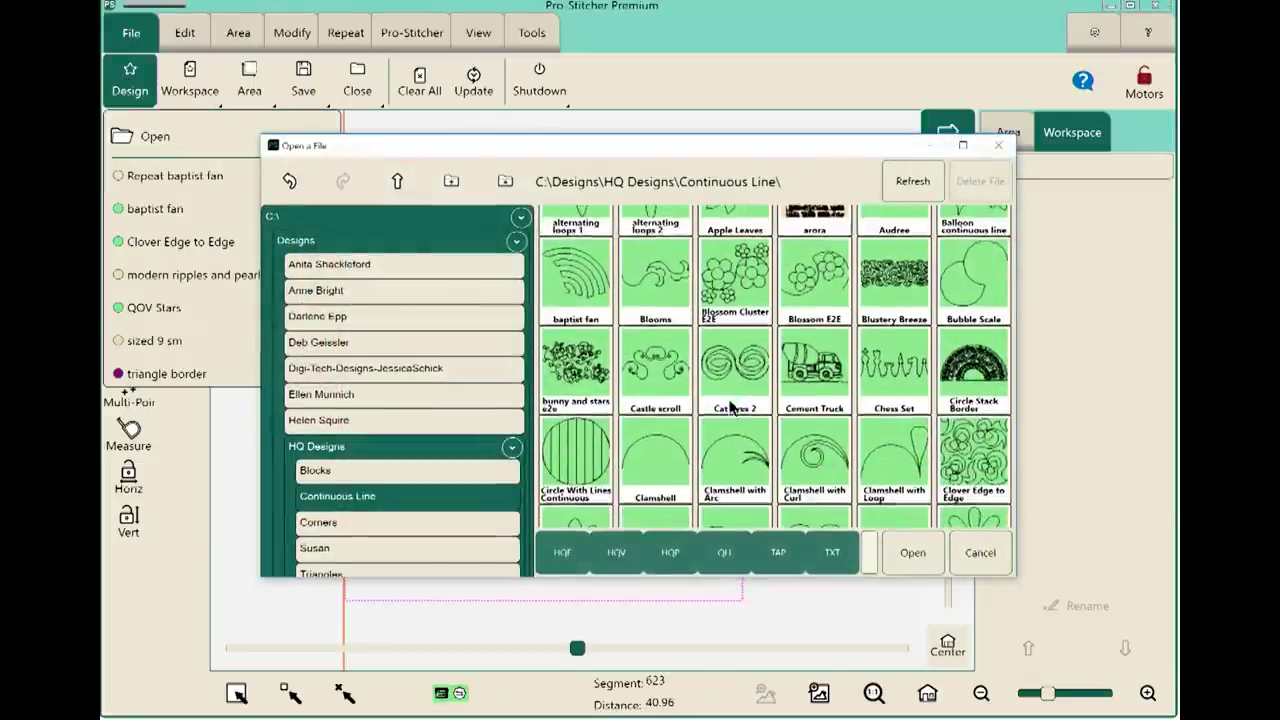
{"action": "left_click", "coordinate": [679, 461]}
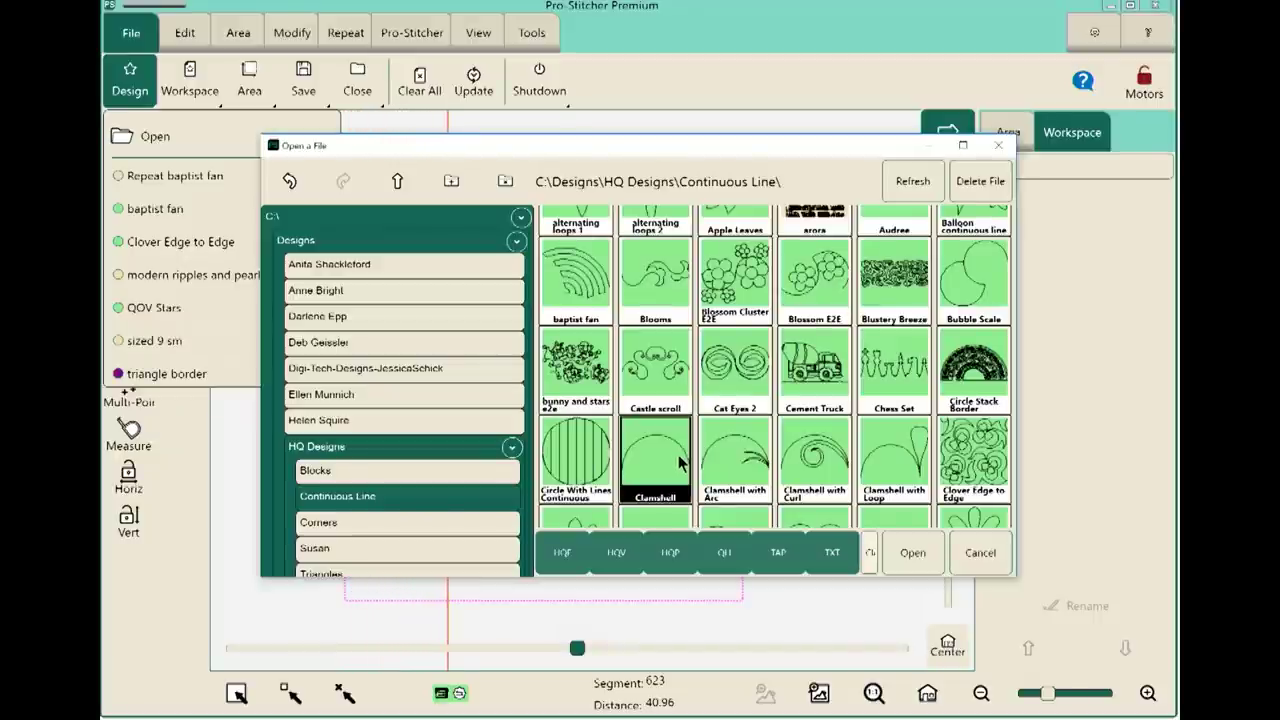
{"action": "left_click", "coordinate": [912, 553]}
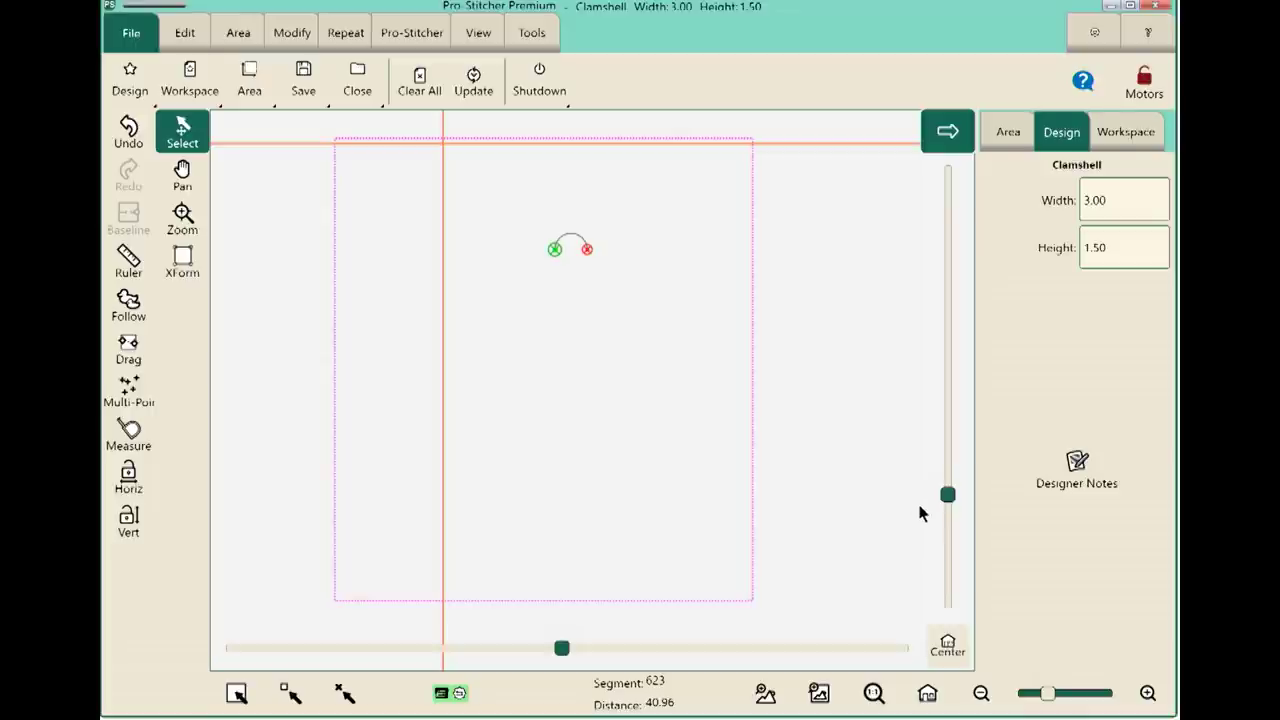
Fill the area with basic repeats of the clamshell using Fit.
{"action": "left_click", "coordinate": [1008, 138]}
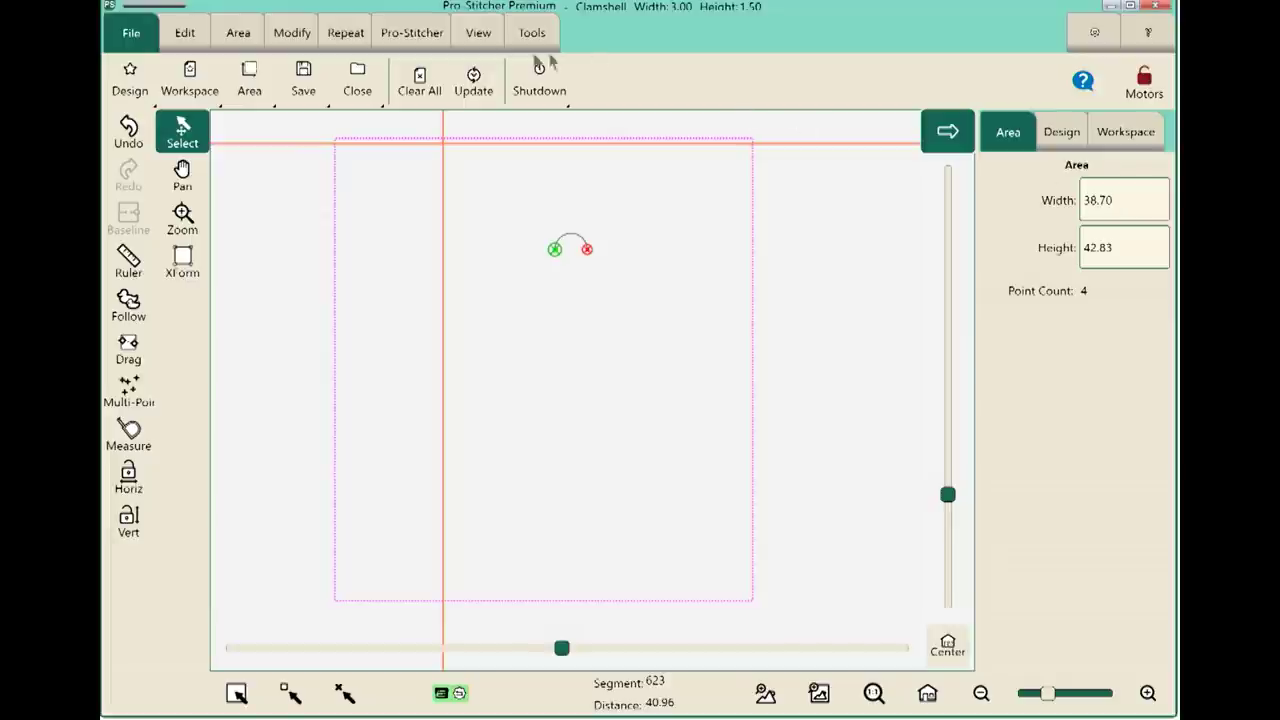
{"action": "left_click", "coordinate": [345, 36]}
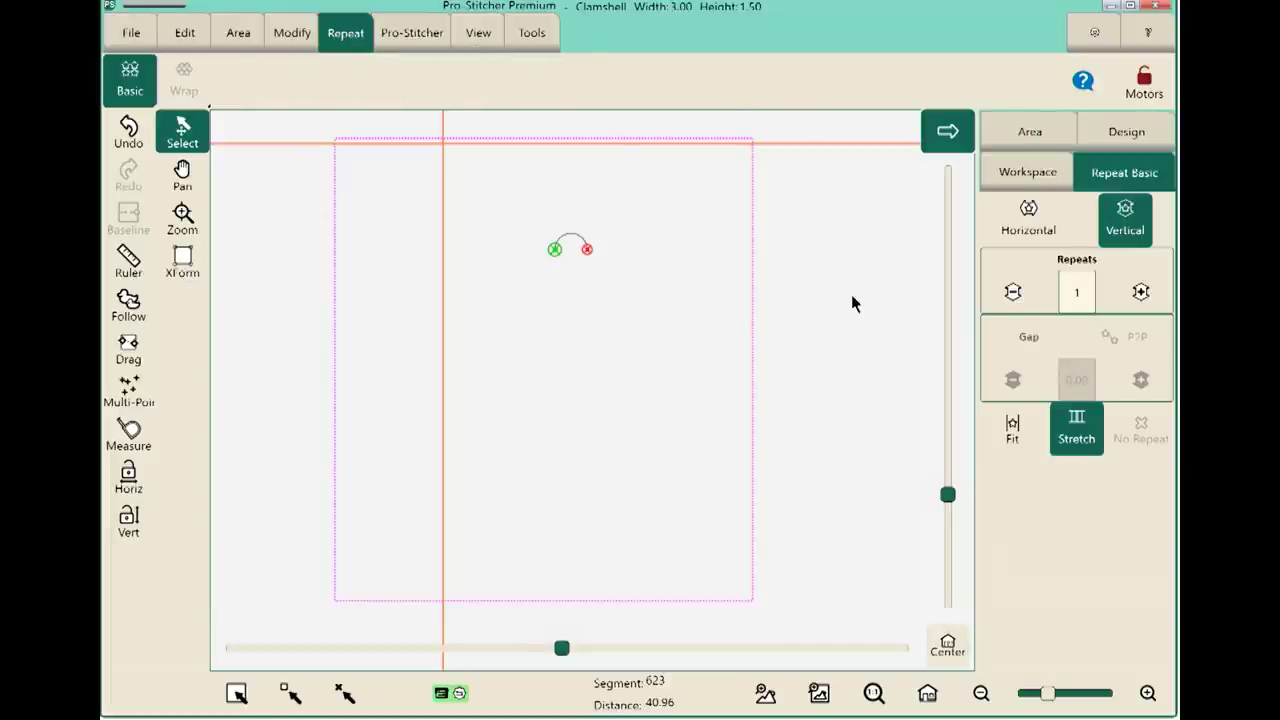
{"action": "left_click", "coordinate": [1005, 432]}
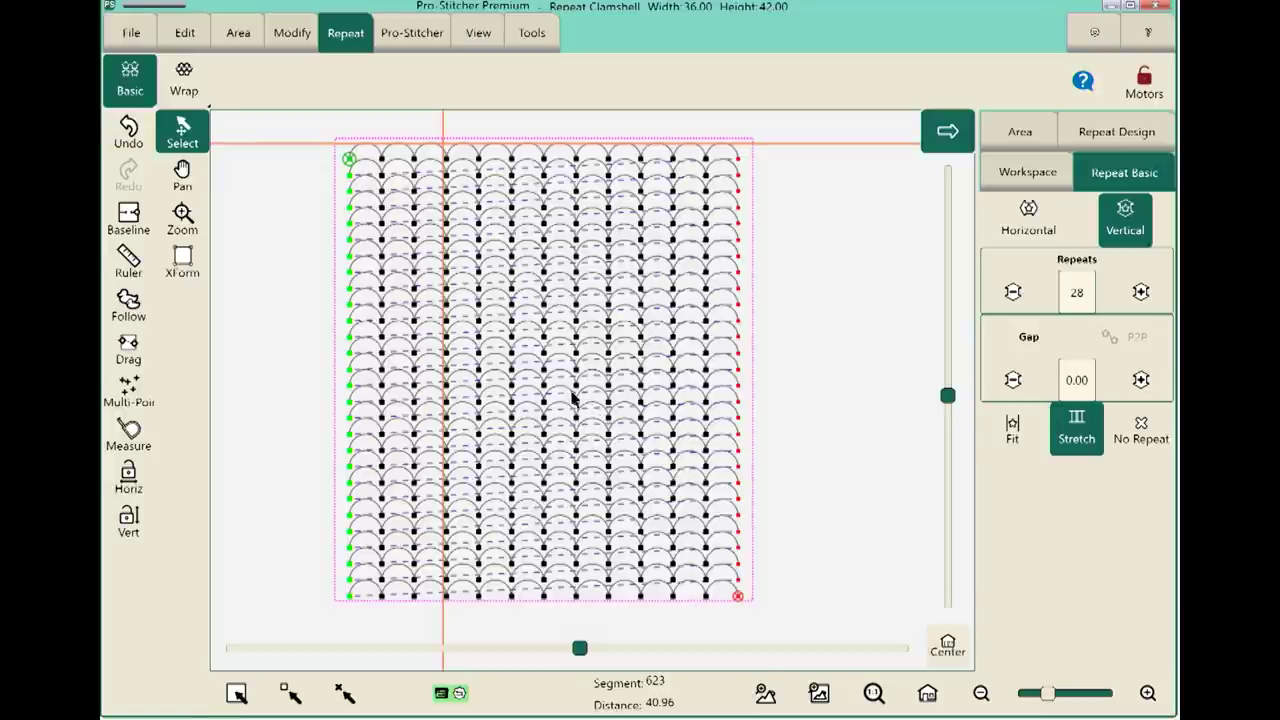
Stretch the clamshell repeats horizontally and vertically to the area's full width and height.
{"action": "left_click", "coordinate": [1017, 231]}
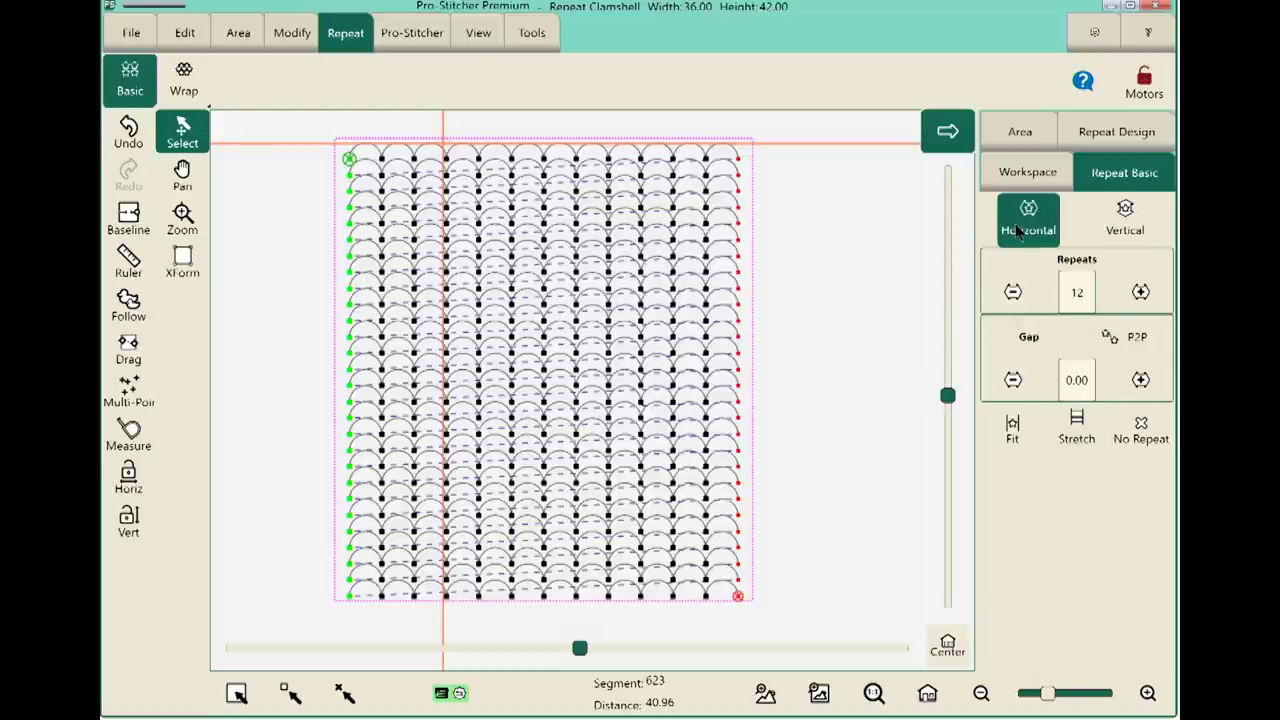
{"action": "left_click", "coordinate": [1077, 427]}
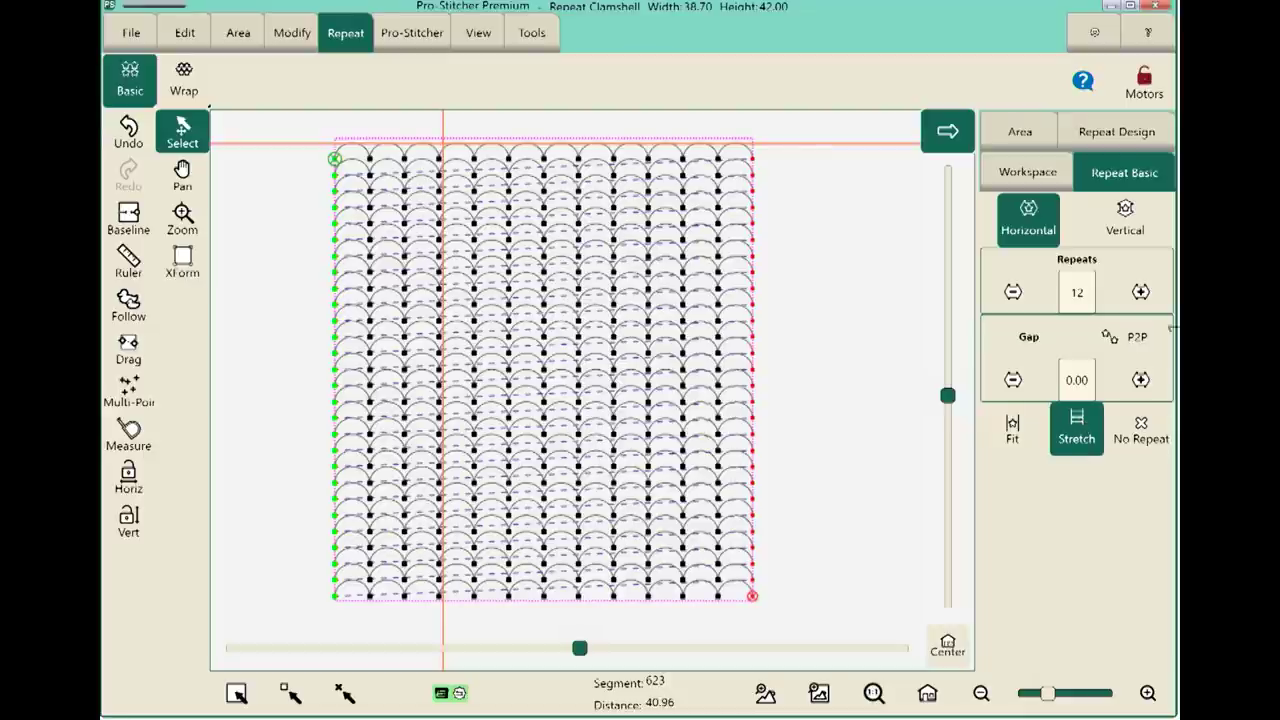
{"action": "left_click", "coordinate": [1124, 240]}
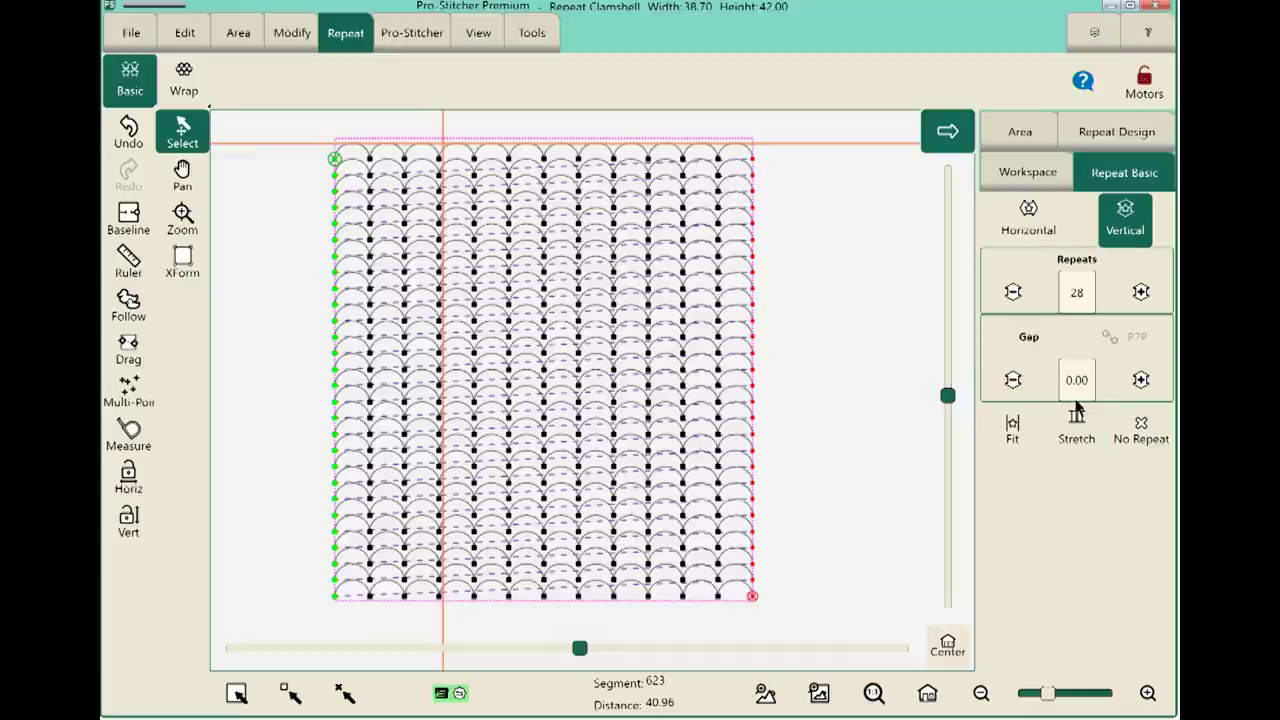
{"action": "left_click", "coordinate": [1076, 430]}
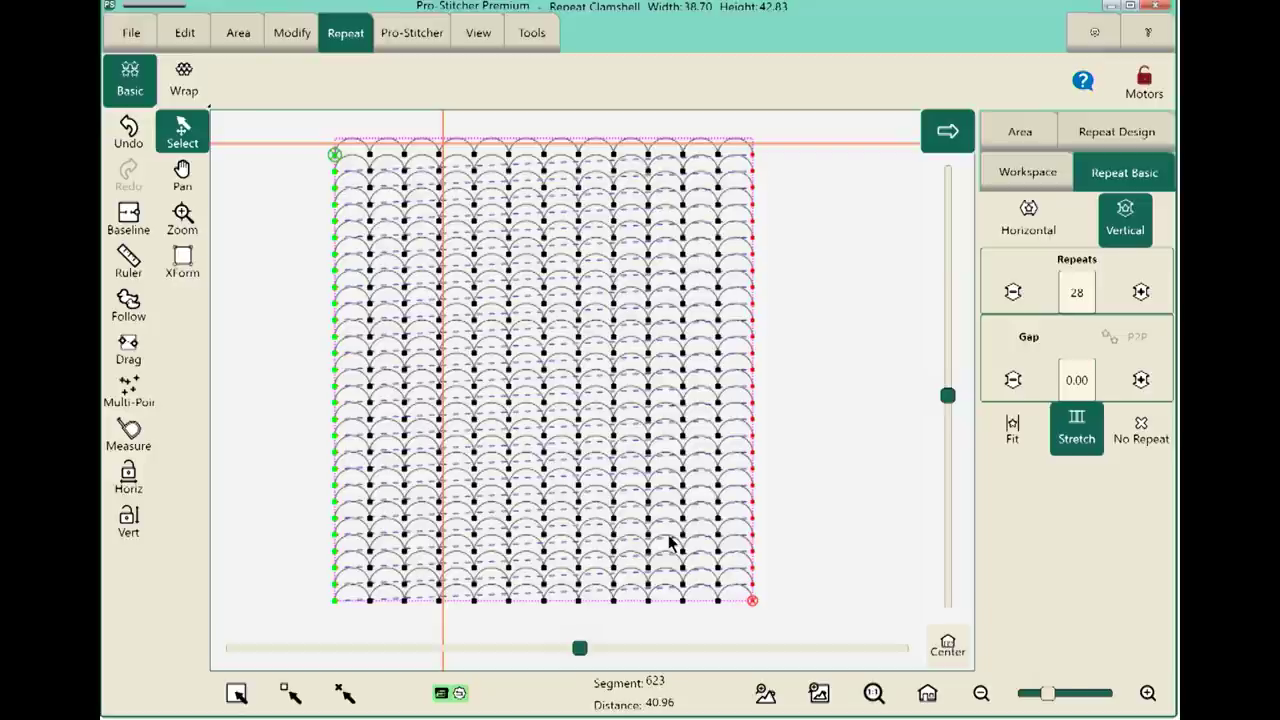
Reduce the clamshell pattern's vertical repeats to 20.
{"action": "left_click", "coordinate": [1012, 292]}
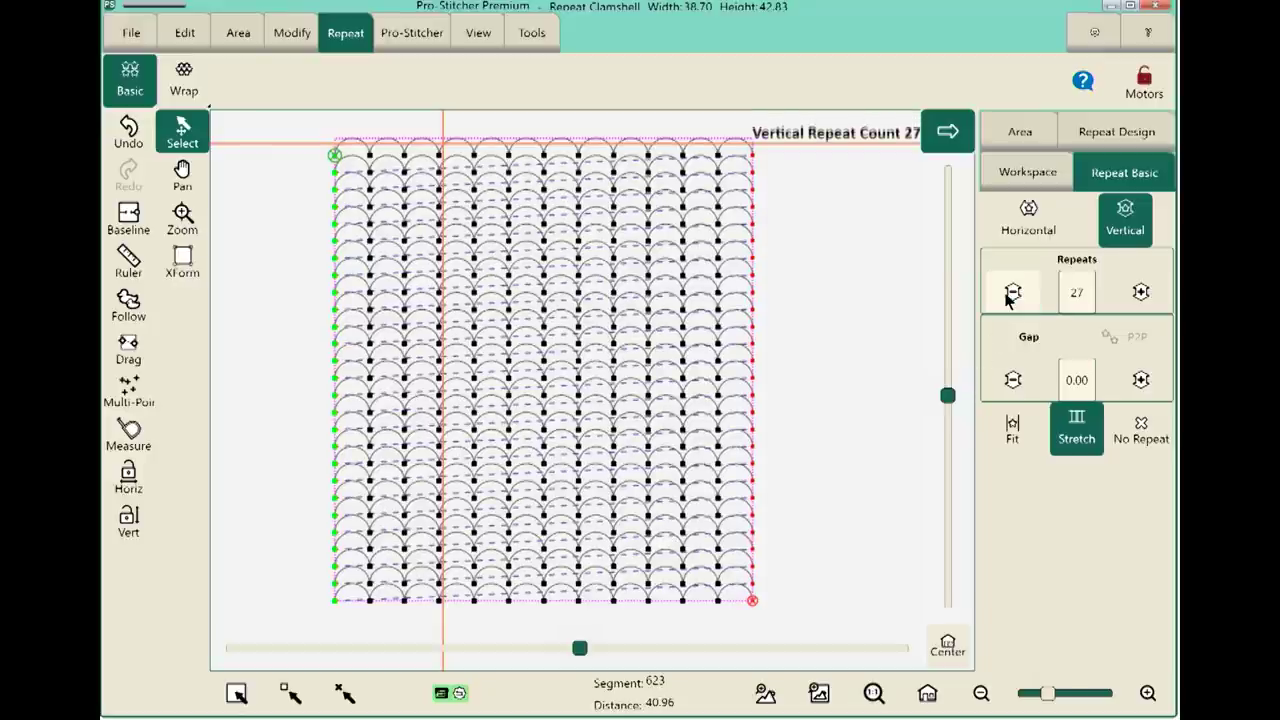
{"action": "left_click", "coordinate": [1012, 292]}
{"action": "left_click", "coordinate": [1012, 292]}
{"action": "left_click", "coordinate": [1012, 292]}
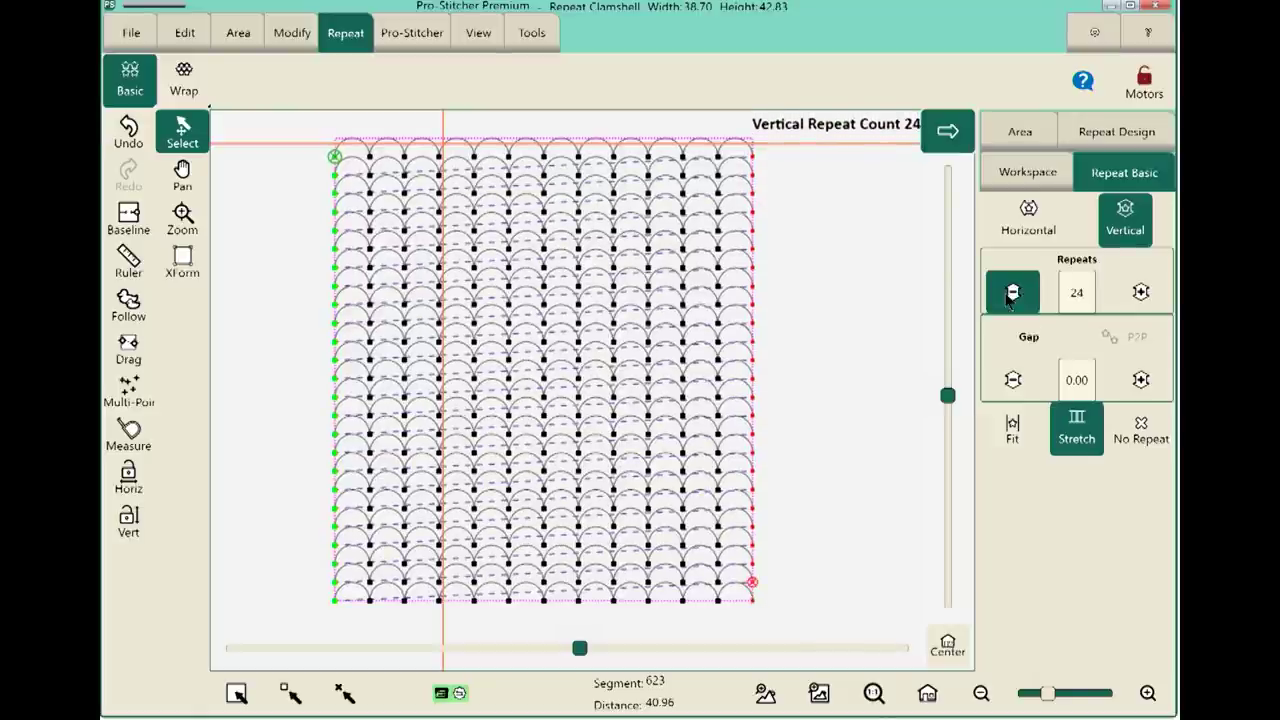
{"action": "left_click", "coordinate": [1012, 292]}
{"action": "left_click", "coordinate": [1012, 292]}
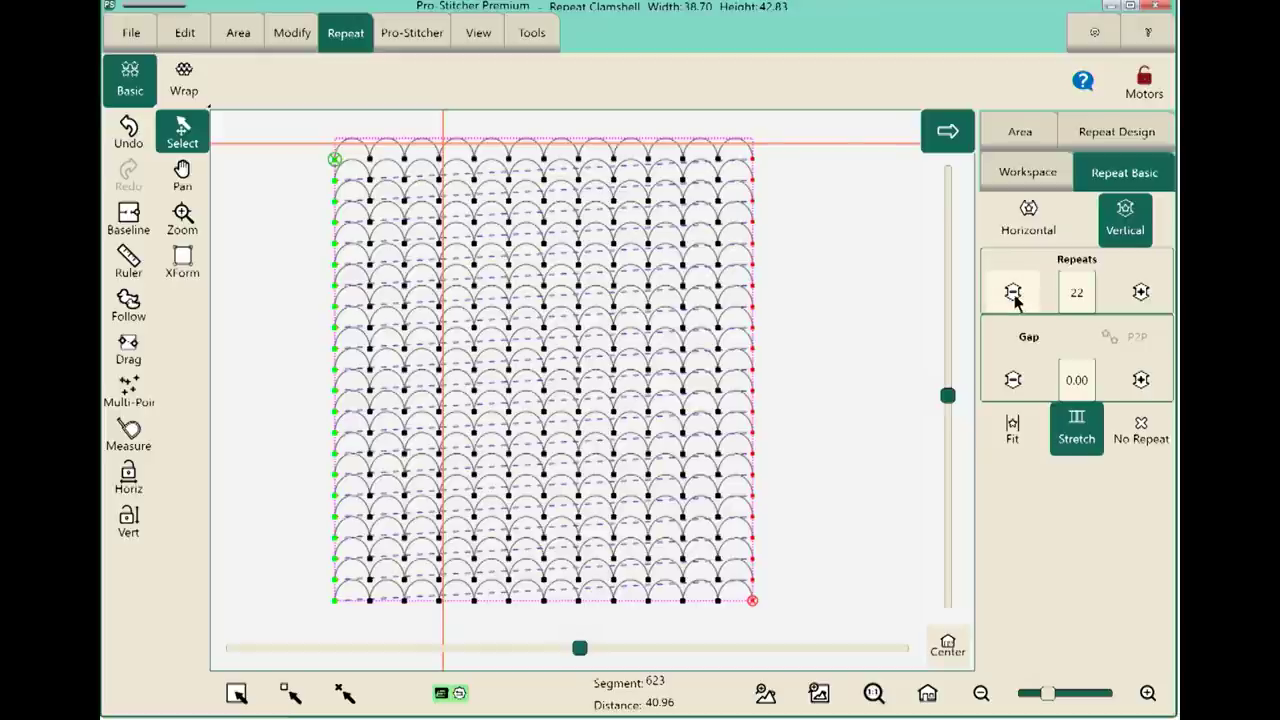
{"action": "left_click", "coordinate": [1013, 293]}
{"action": "left_click", "coordinate": [1012, 291]}
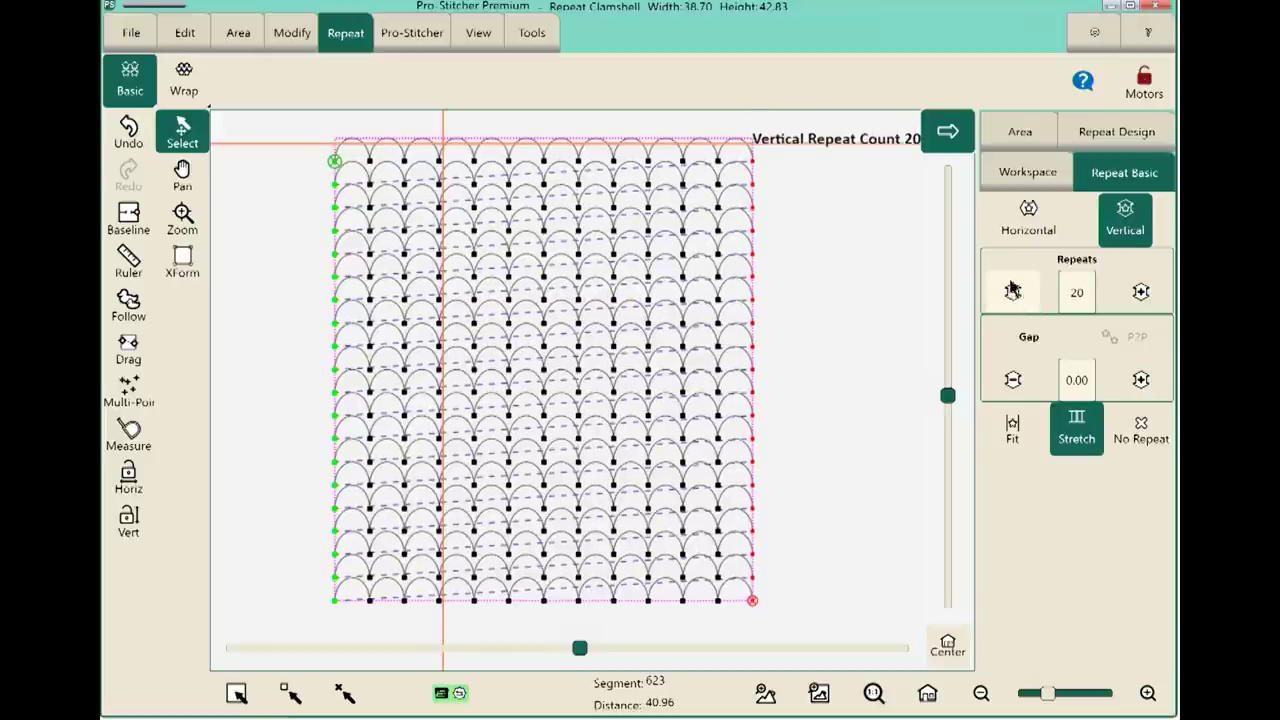
Reduce the clamshell pattern's horizontal repeats to 10.
{"action": "left_click", "coordinate": [1006, 232]}
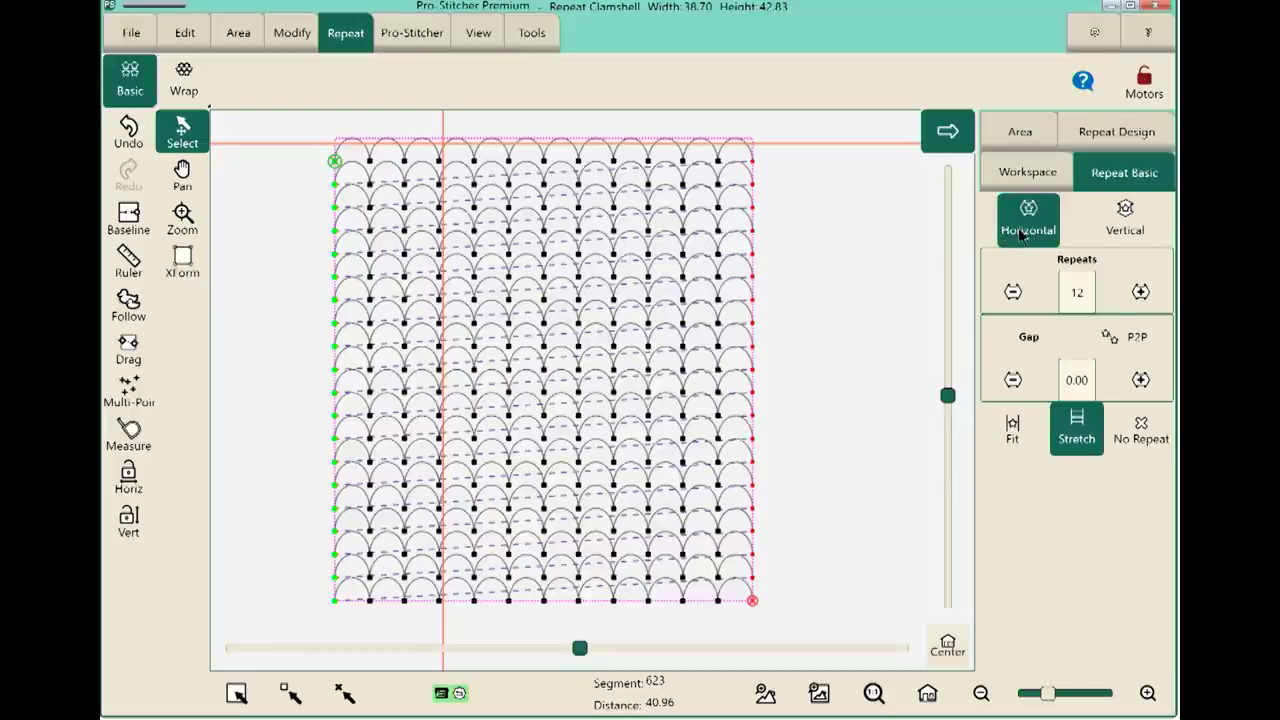
{"action": "left_click", "coordinate": [1013, 292]}
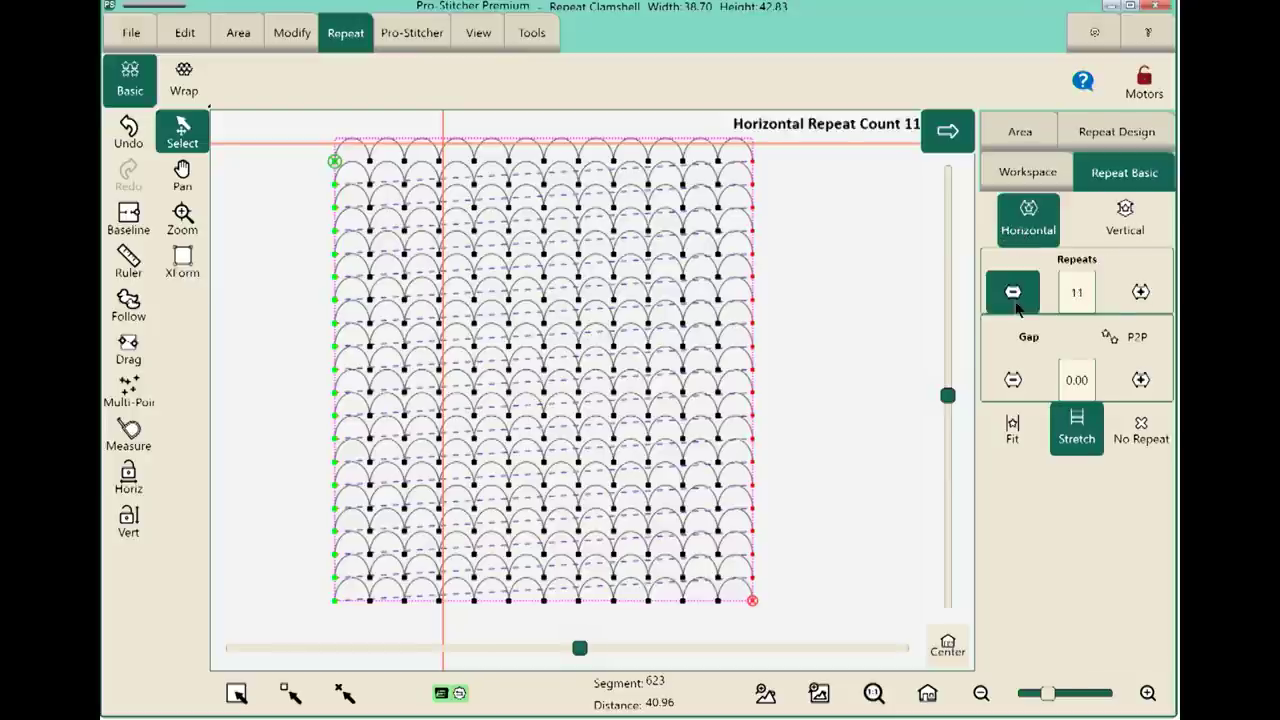
{"action": "left_click", "coordinate": [1014, 298]}
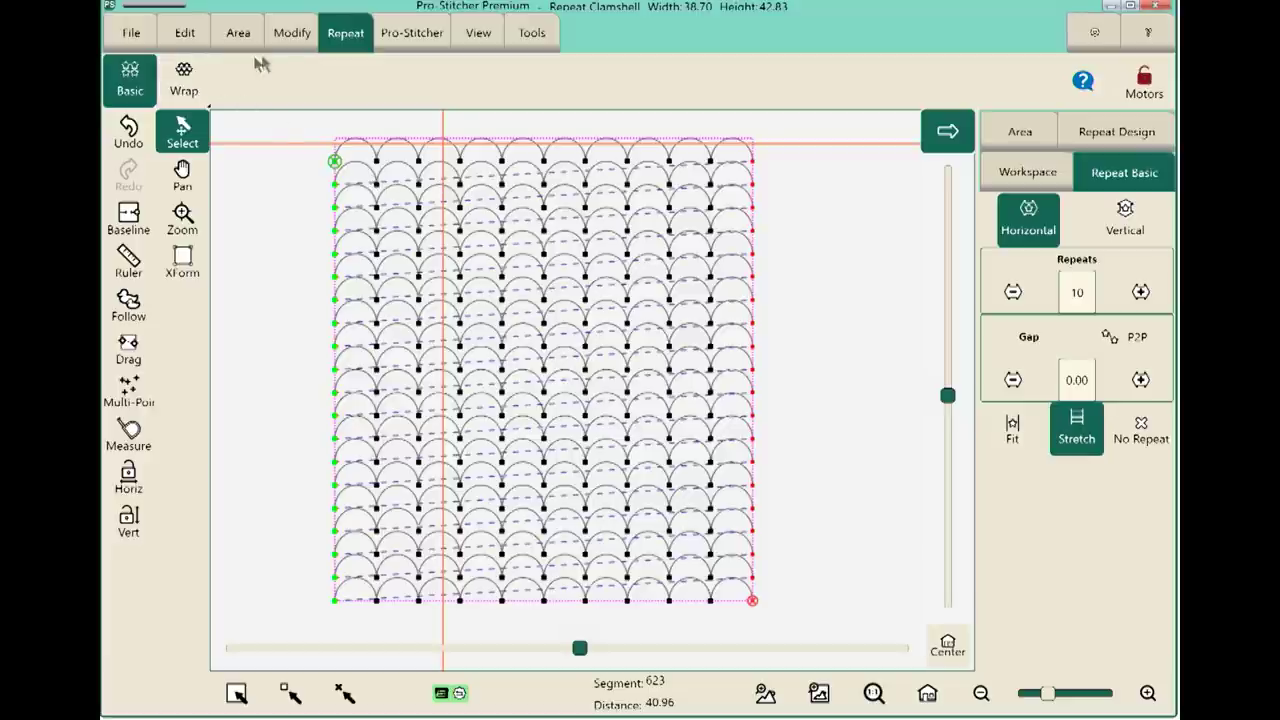
Wrap the clamshell pattern horizontally, offsetting alternate rows by half a repeat.
{"action": "left_click", "coordinate": [178, 80]}
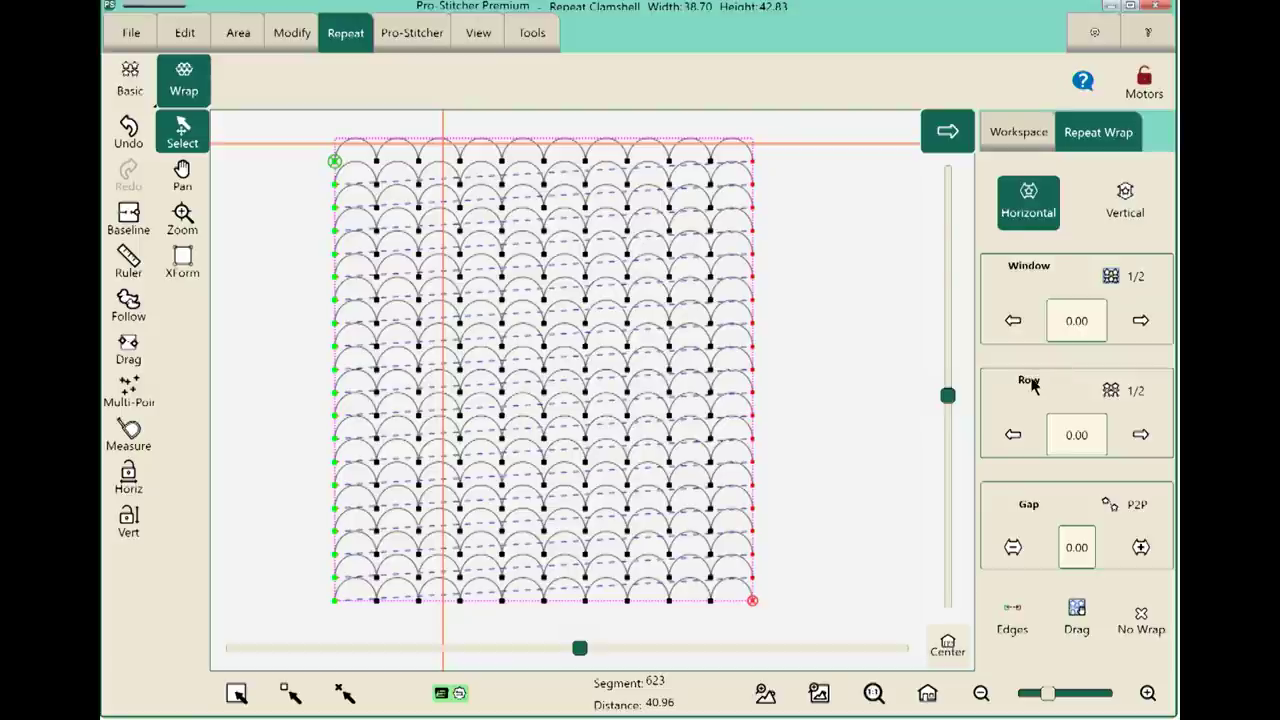
{"action": "left_click", "coordinate": [1112, 391]}
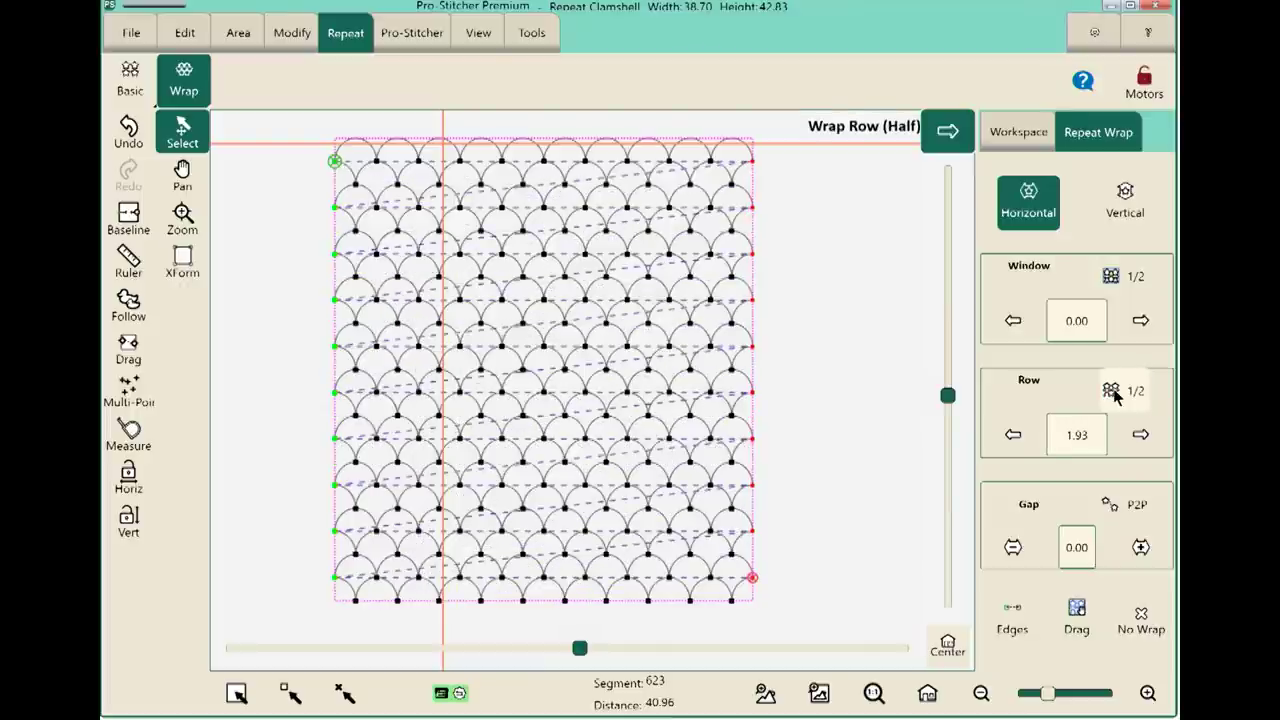
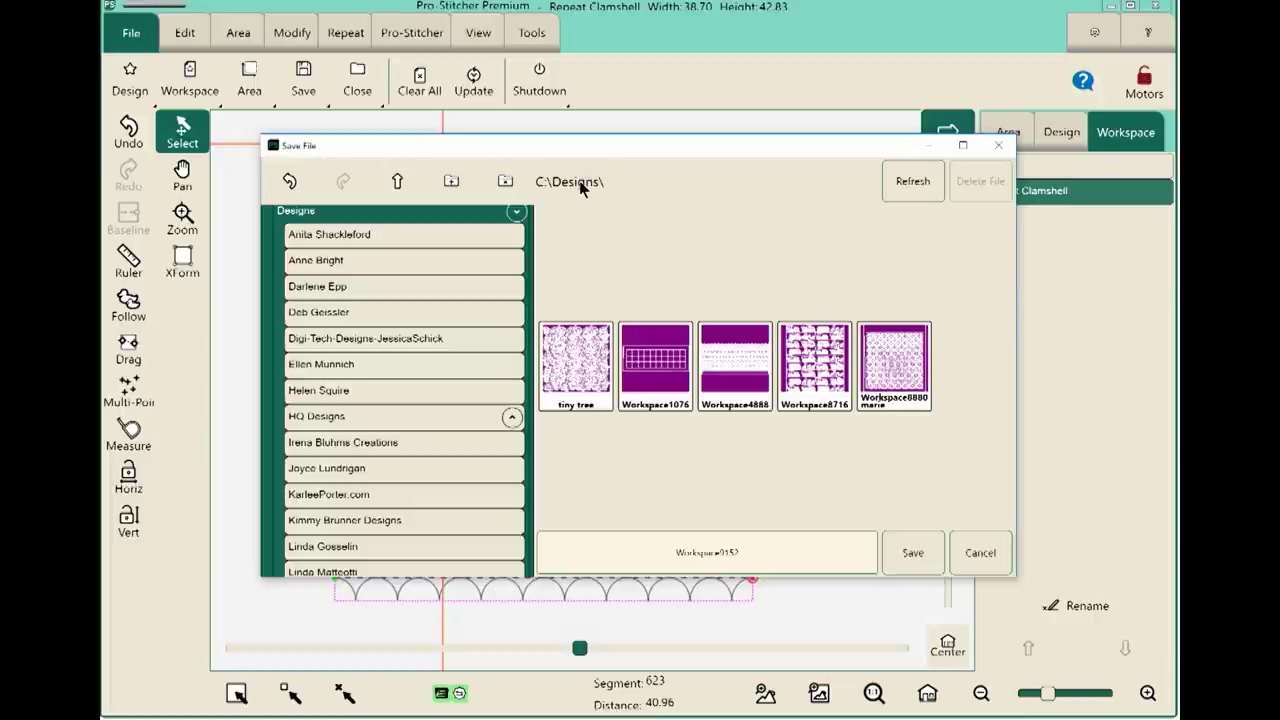
Save the wrapped clamshell layout as the workspace file Workspace9152 in the Designs folder.
{"action": "left_click", "coordinate": [776, 552]}
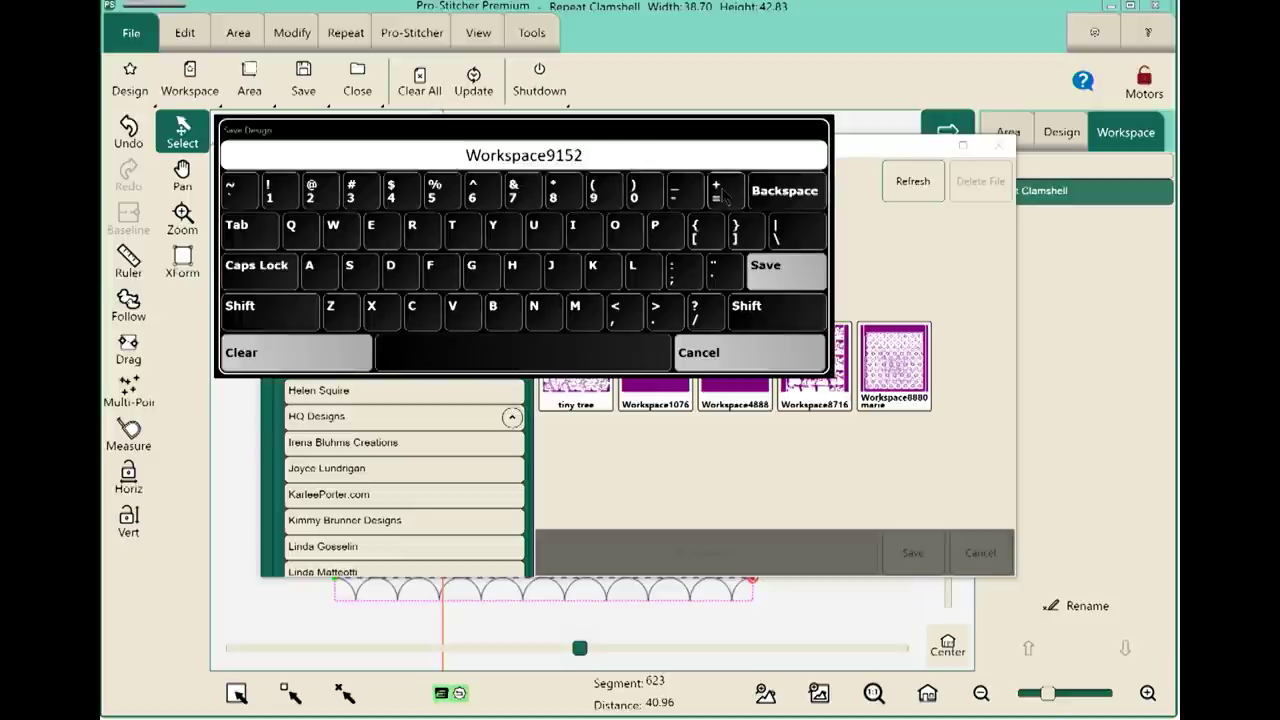
{"action": "left_click", "coordinate": [768, 272]}
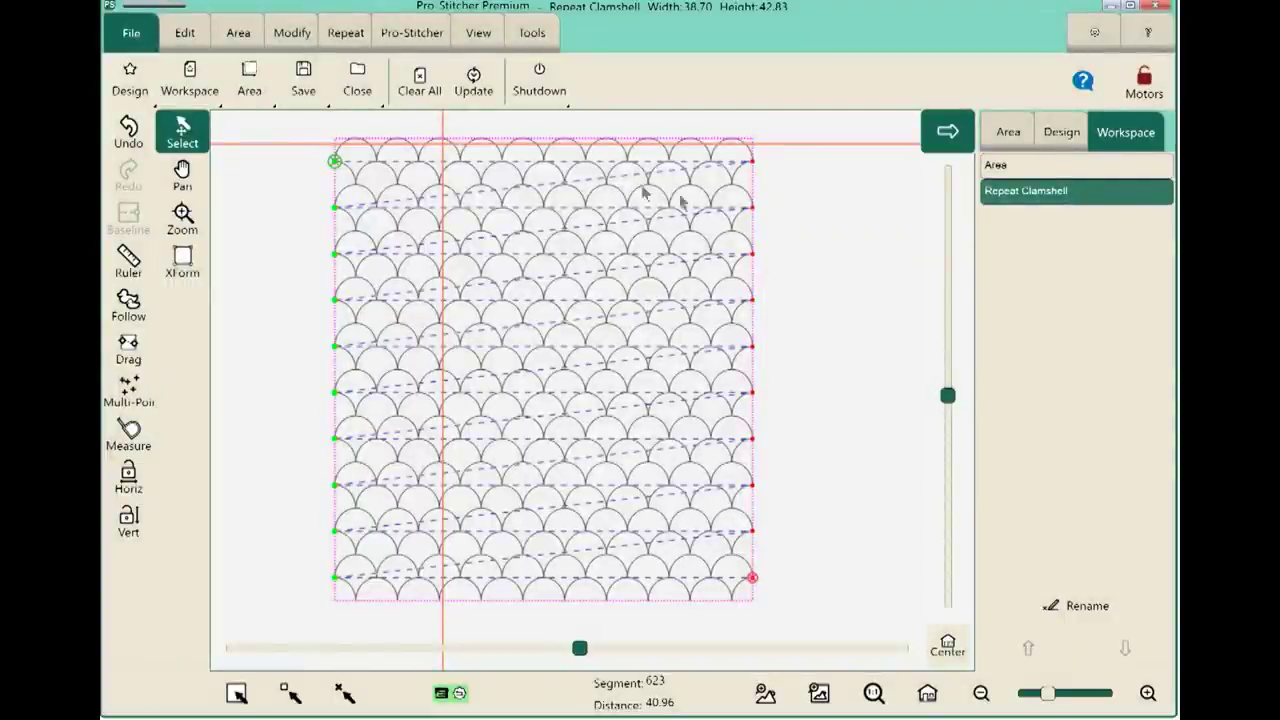
Clear everything from the workspace and reopen the saved Workspace9152.
{"action": "left_click", "coordinate": [422, 80]}
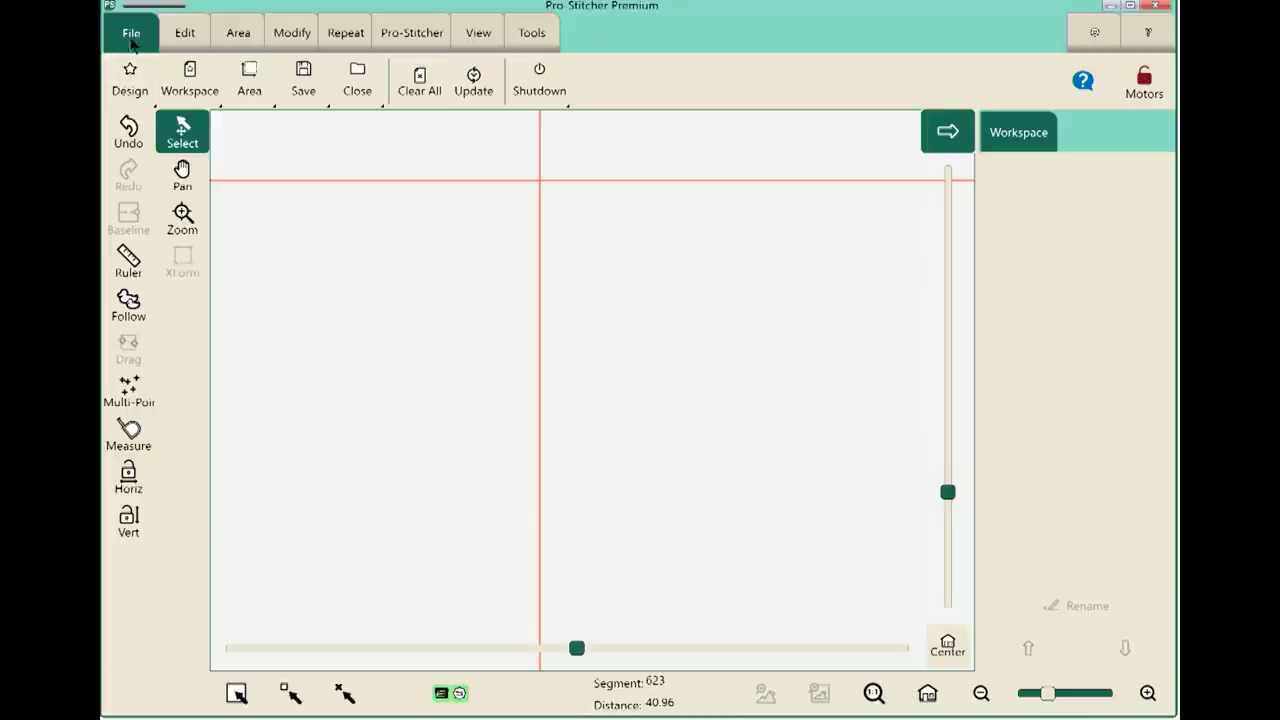
{"action": "left_click", "coordinate": [180, 87]}
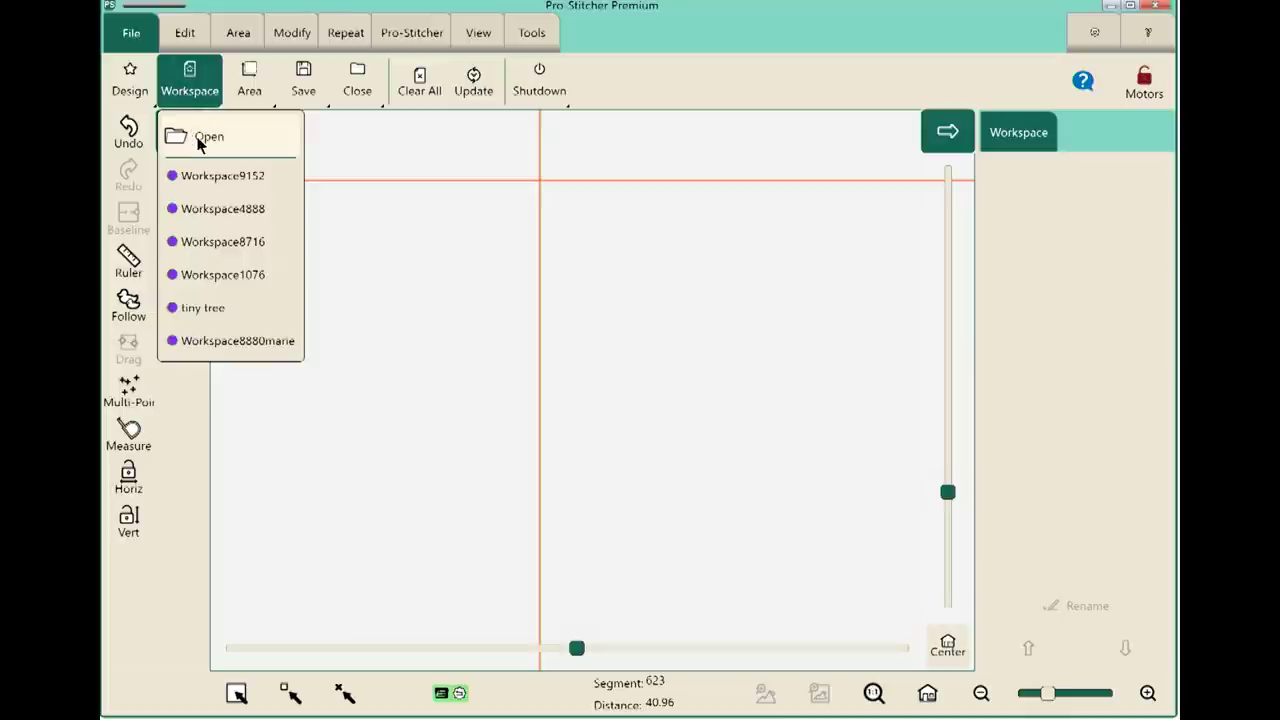
{"action": "left_click", "coordinate": [253, 178]}
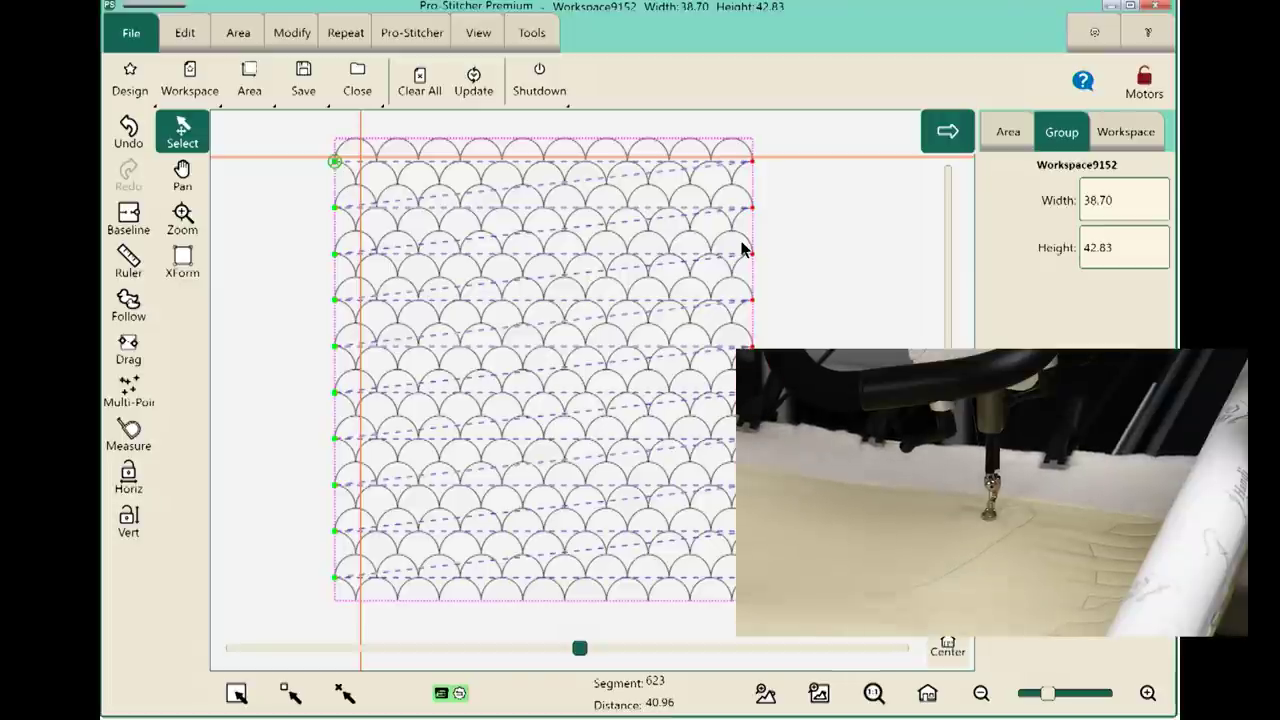
Run the quilting of the clamshell pattern with Stitch enabled, resuming after the thread pull-up pause.
{"action": "left_click", "coordinate": [386, 38]}
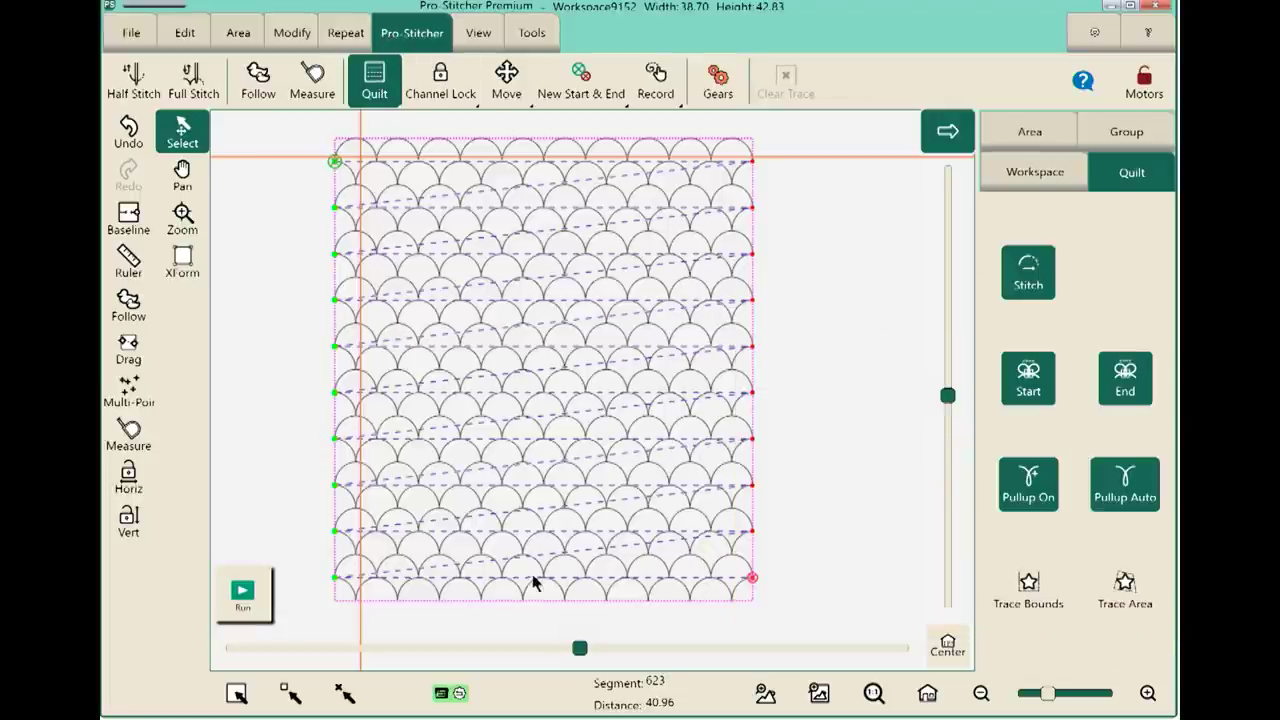
{"action": "left_click", "coordinate": [243, 595]}
{"action": "left_click", "coordinate": [248, 605]}
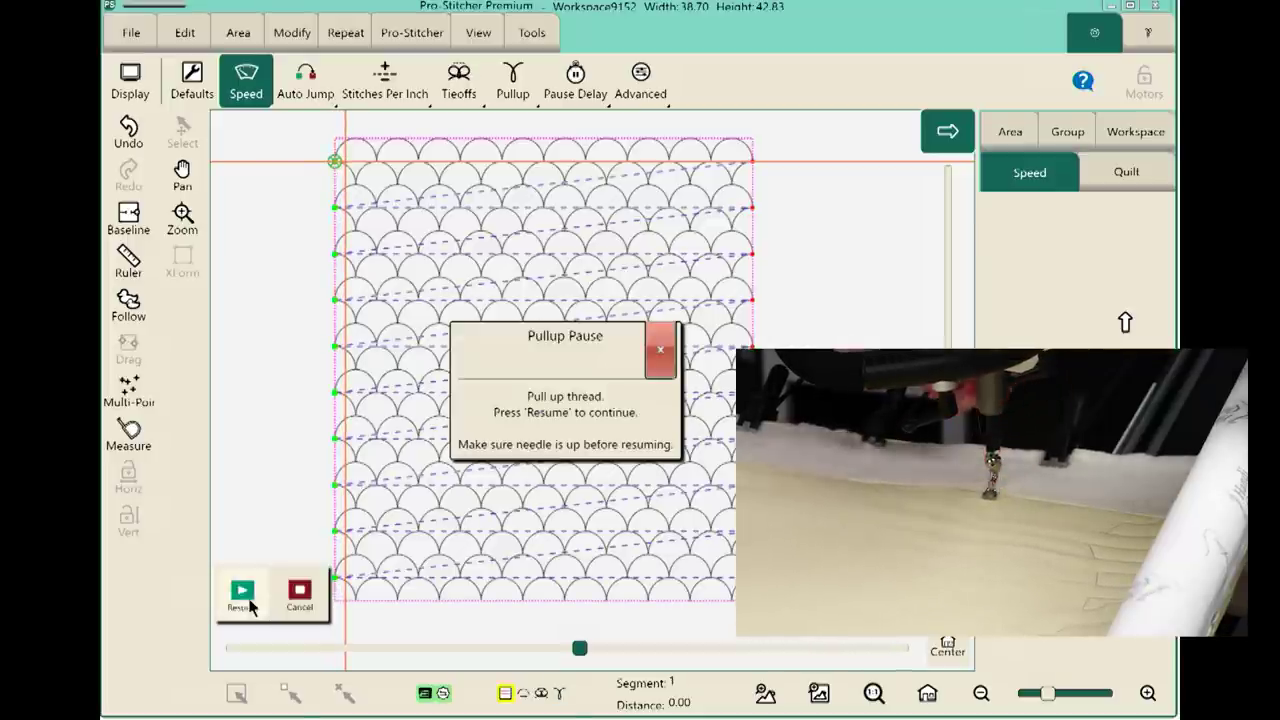
{"action": "left_click", "coordinate": [224, 599]}
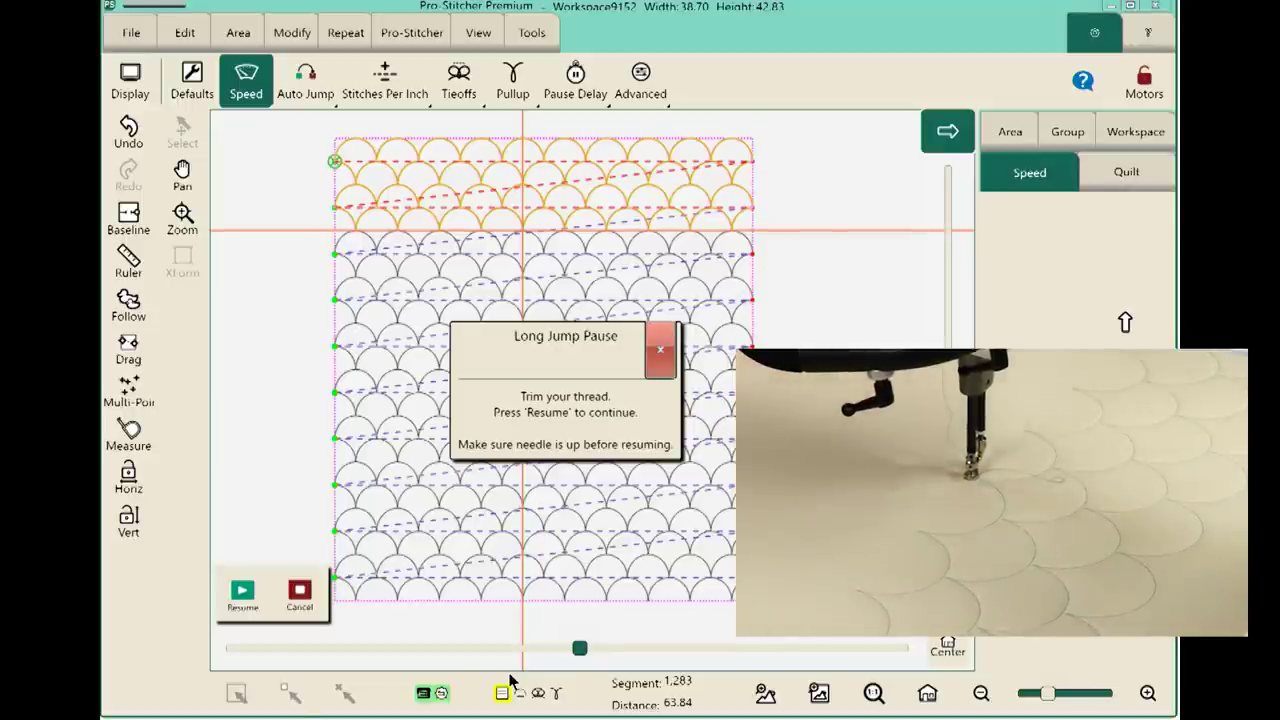
Shift the whole clamshell pattern with the machine head after the long-jump pause, and drop it at the new position.
{"action": "left_click", "coordinate": [128, 347]}
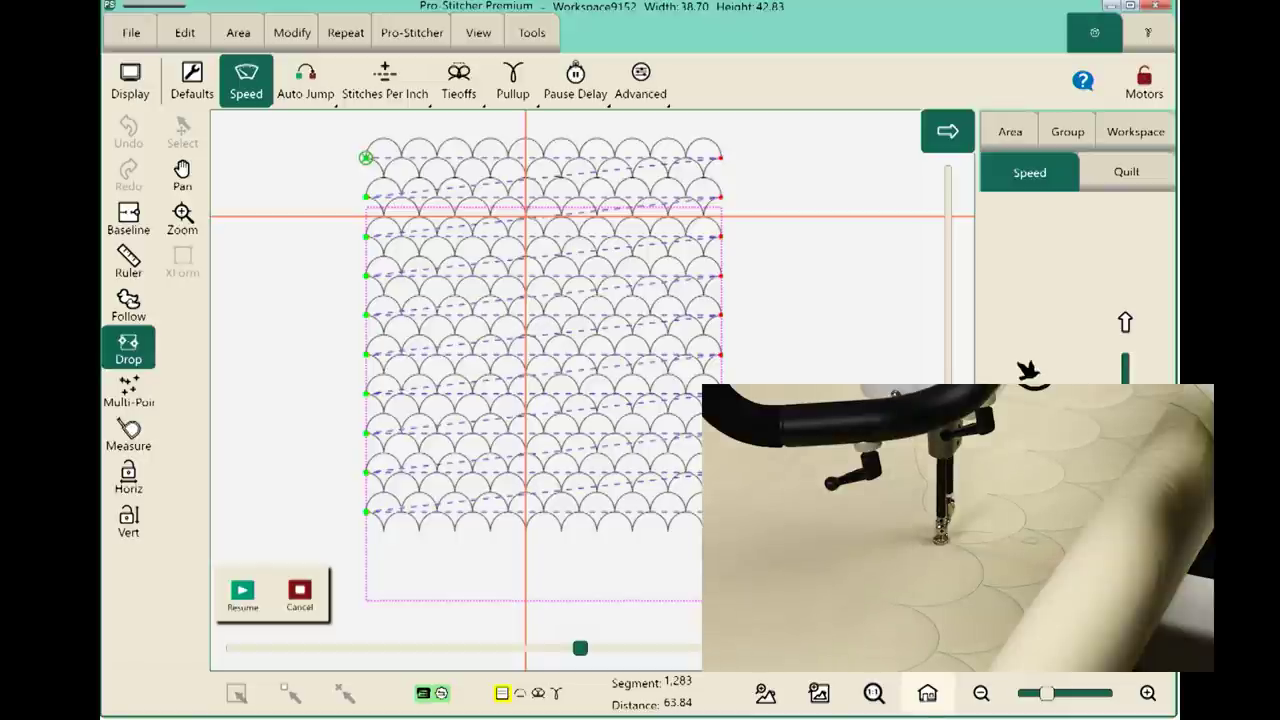
{"action": "left_click", "coordinate": [134, 352]}
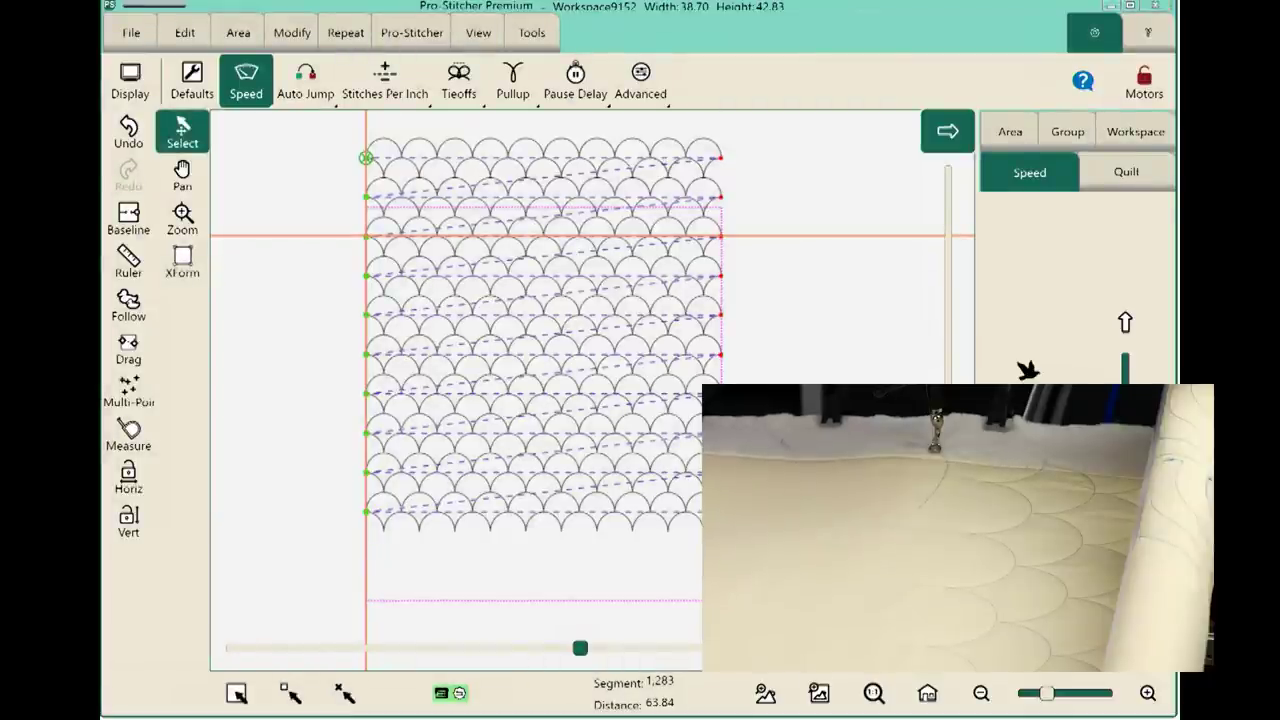
Clear the old area boundary and move the clamshell pattern to just below and right of the needle crosshair.
{"action": "left_click_drag", "start_coordinate": [540, 340], "coordinate": [683, 540]}
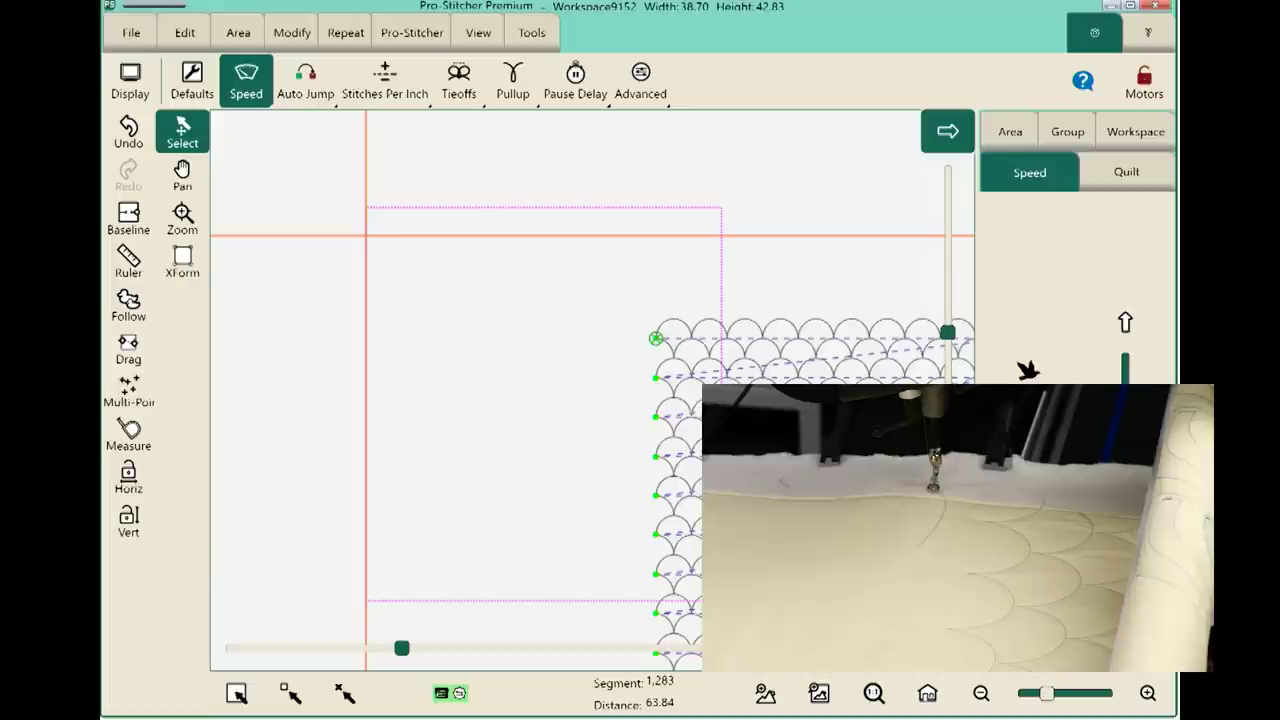
{"action": "left_click", "coordinate": [239, 40]}
{"action": "left_click", "coordinate": [237, 82]}
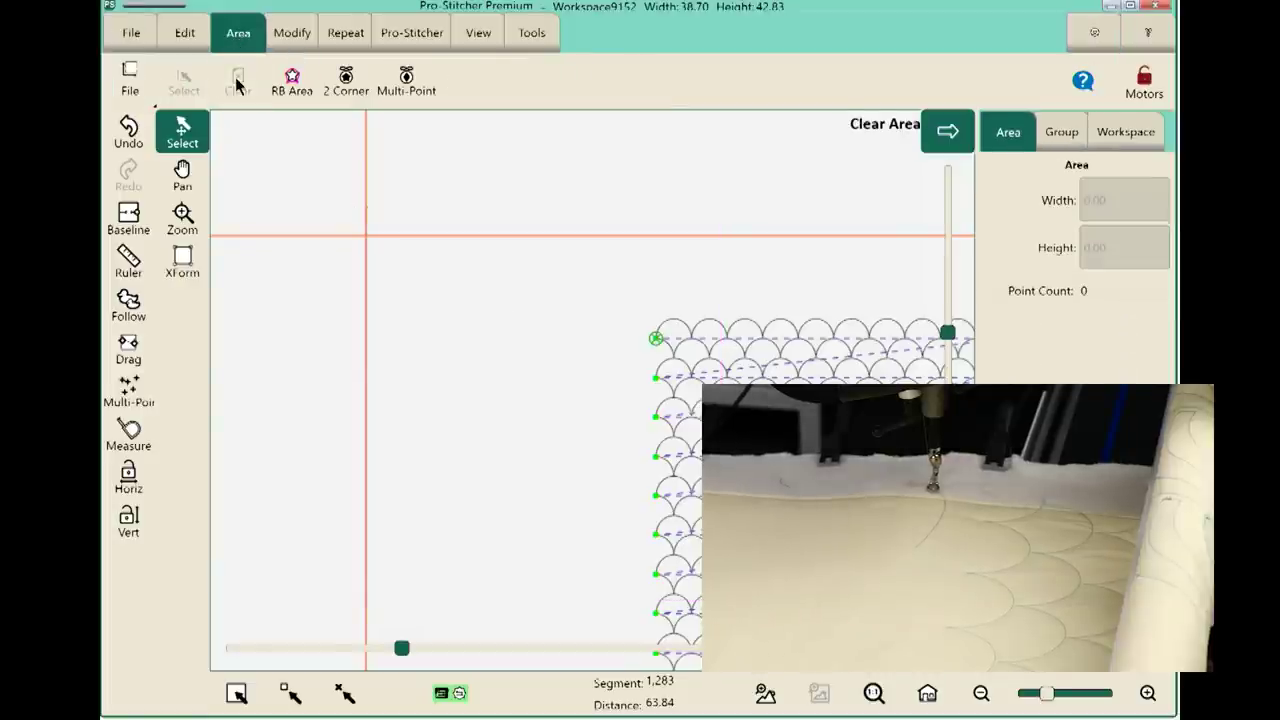
{"action": "left_click_drag", "start_coordinate": [740, 458], "coordinate": [594, 363]}
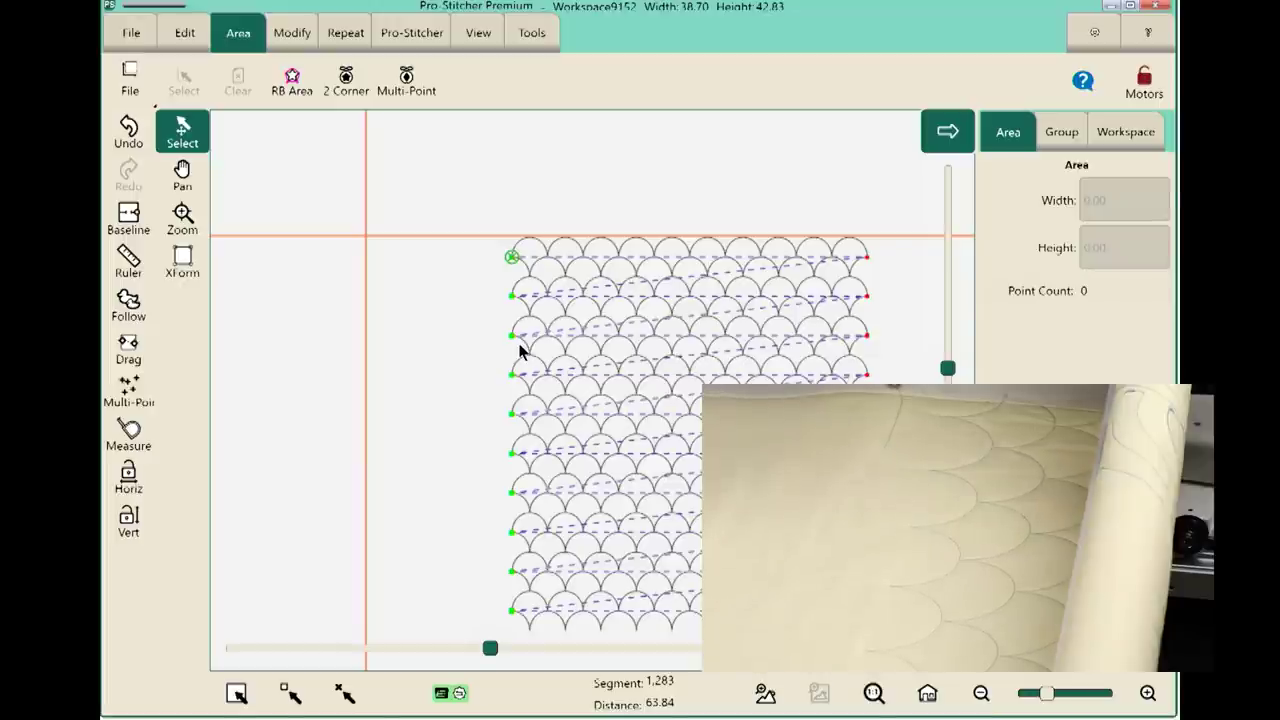
{"action": "scroll", "coordinate": [706, 336], "scroll_direction": "up", "scroll_amount": 3}
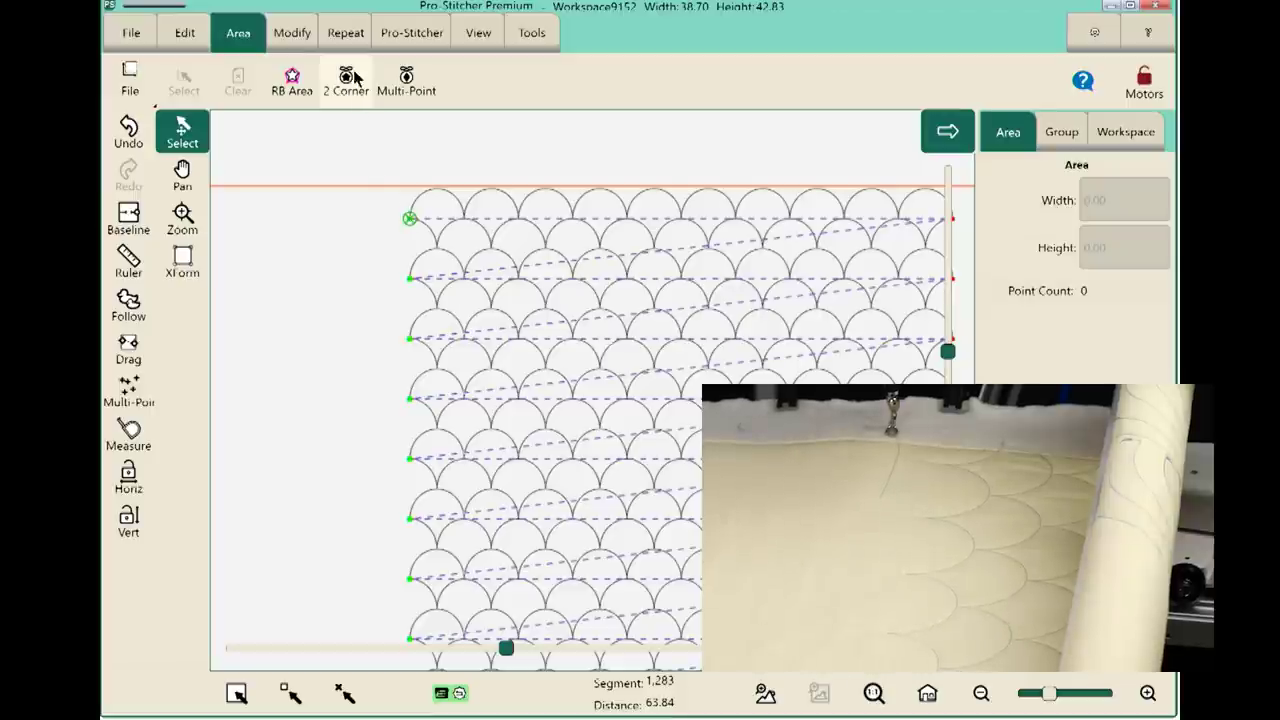
Set the clamshell pattern's new start point to 963 on the second row of jump points.
{"action": "left_click", "coordinate": [390, 38]}
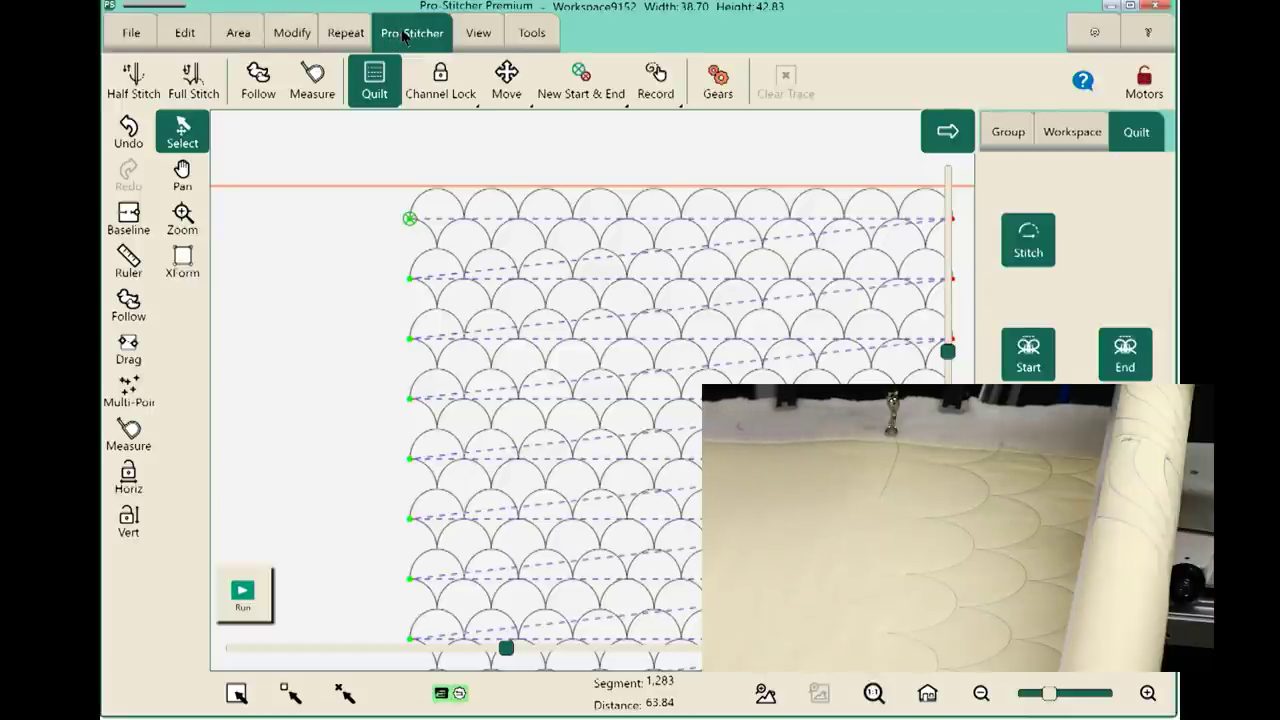
{"action": "left_click", "coordinate": [563, 90]}
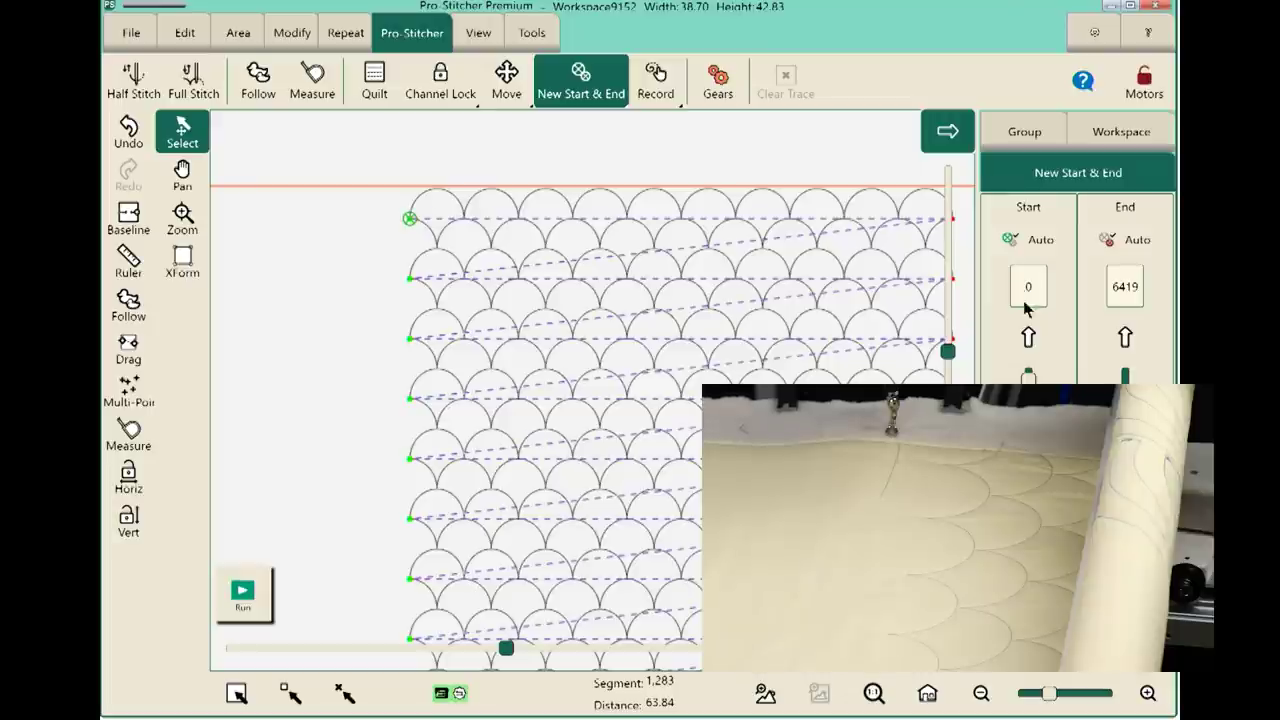
{"action": "type", "text": "321"}
{"action": "key", "text": "Return"}
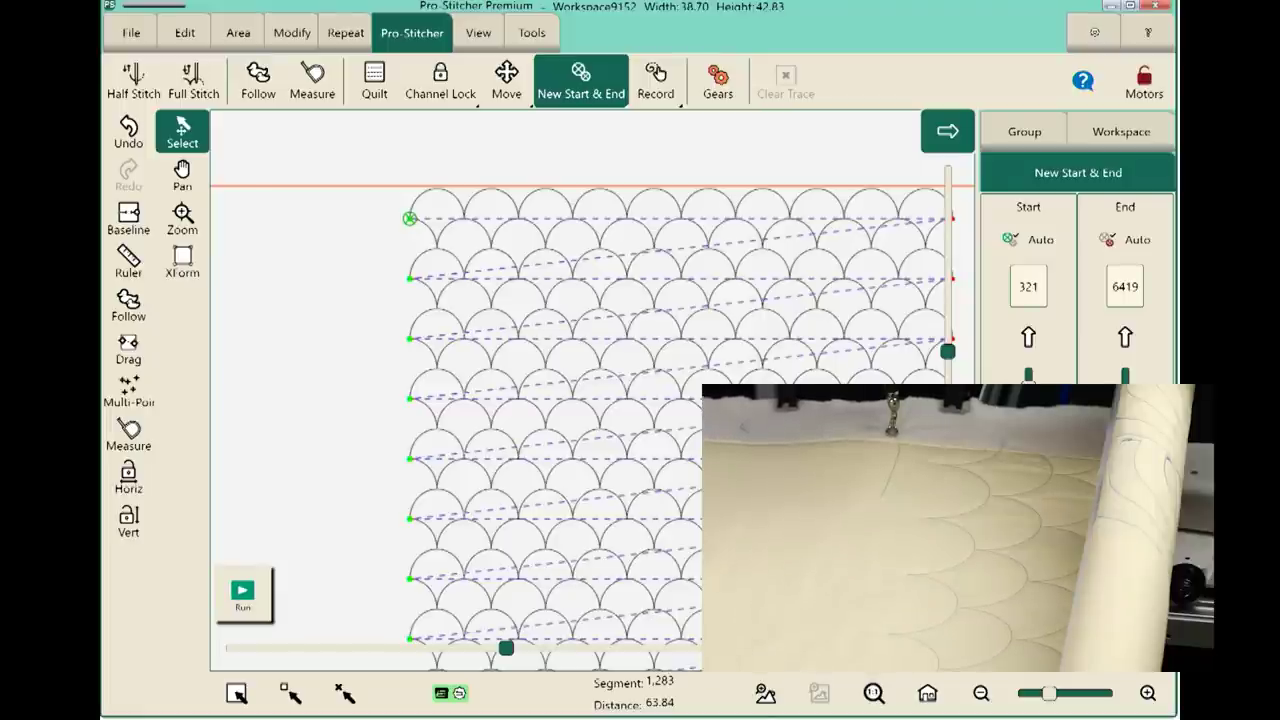
{"action": "left_click", "coordinate": [410, 278]}
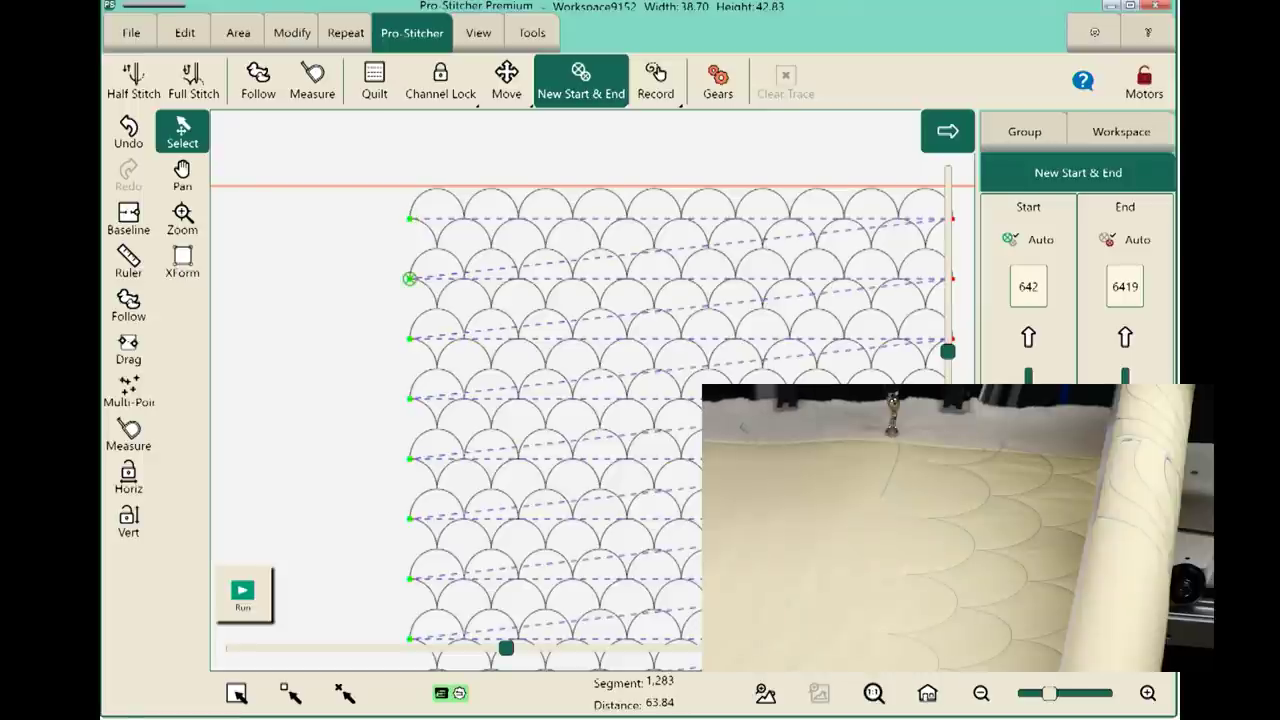
{"action": "left_click", "coordinate": [1028, 337]}
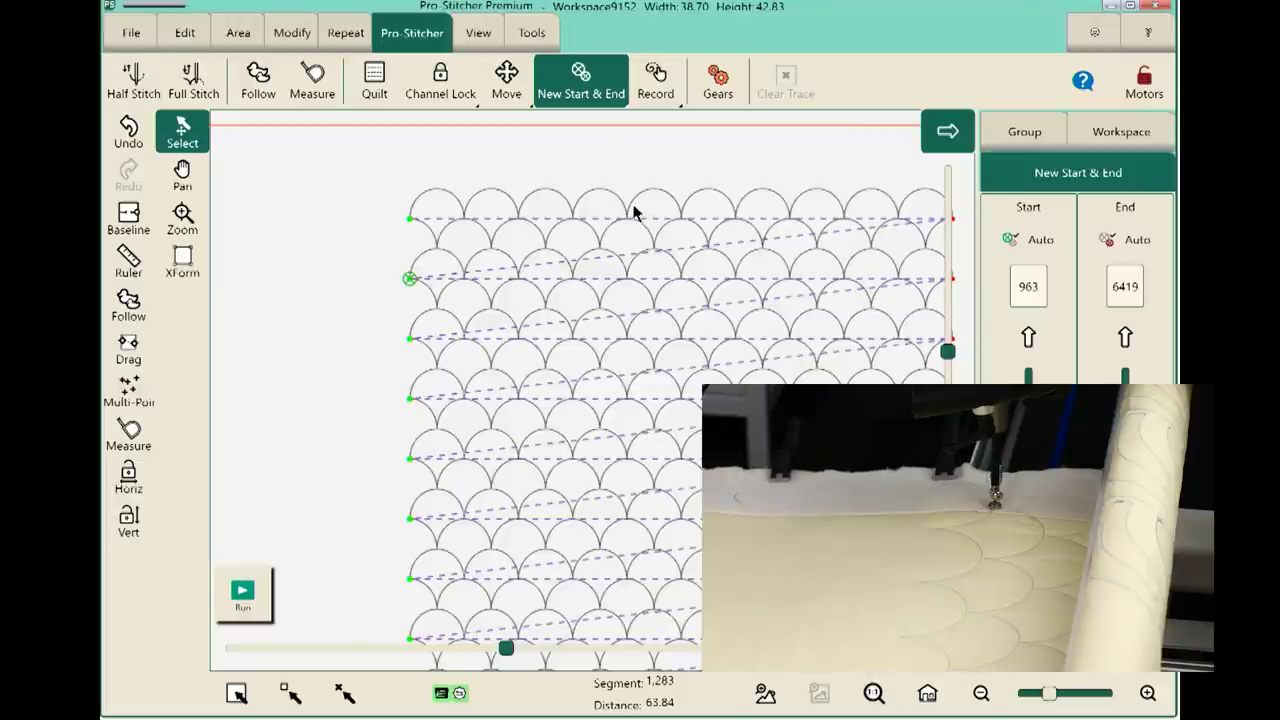
Merge the clamshell workspace into a single design and reposition its start point at the needle crosshair.
{"action": "left_click", "coordinate": [301, 37]}
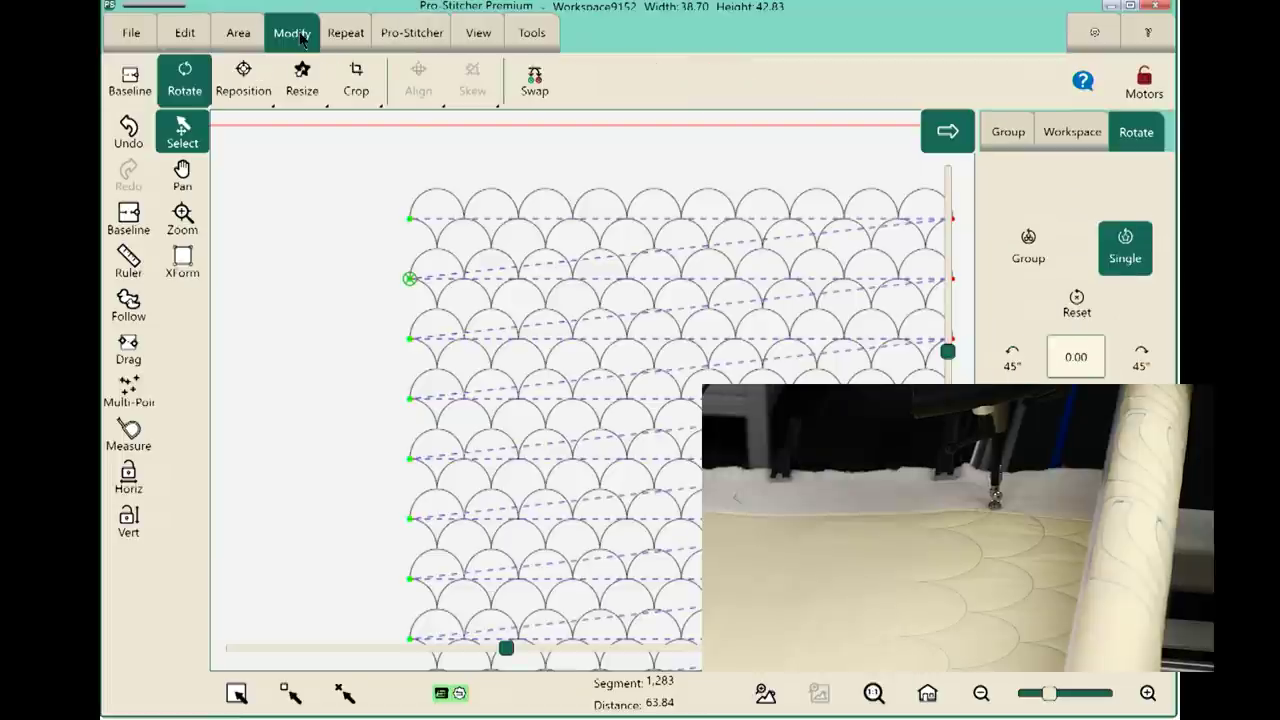
{"action": "left_click", "coordinate": [243, 90]}
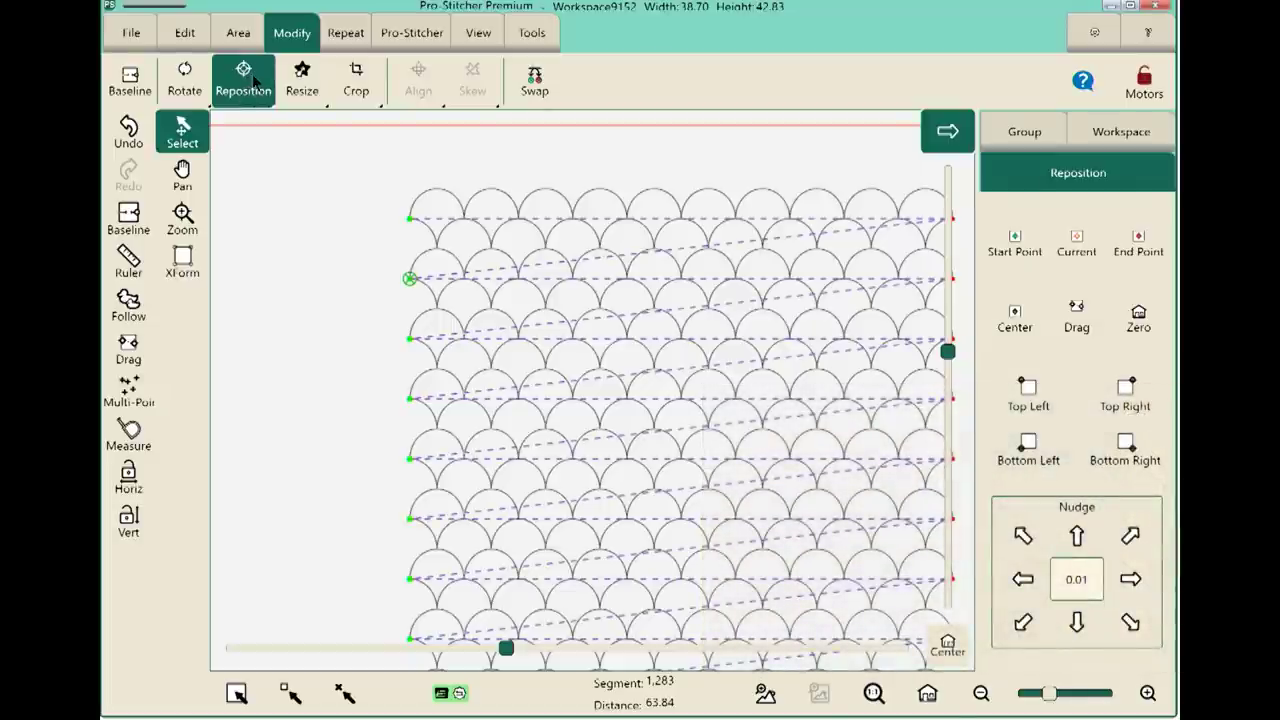
{"action": "left_click", "coordinate": [1024, 255]}
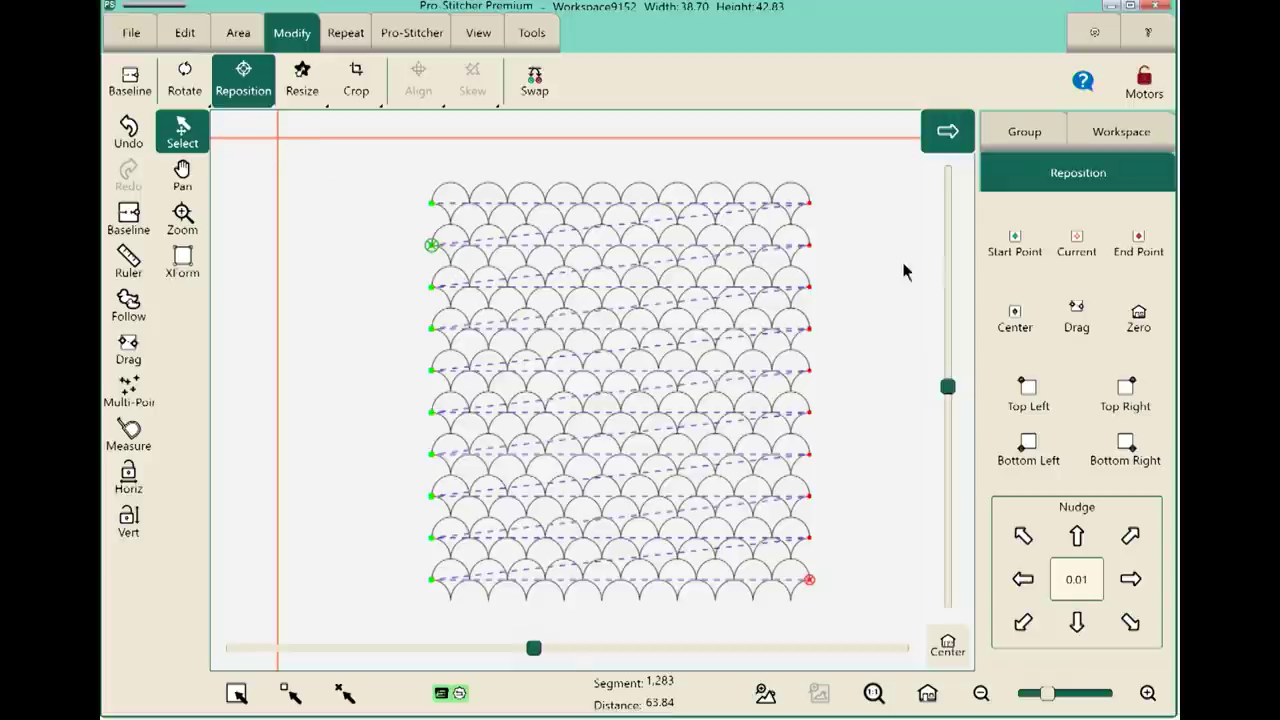
{"action": "left_click", "coordinate": [1014, 240]}
{"action": "left_click", "coordinate": [293, 36]}
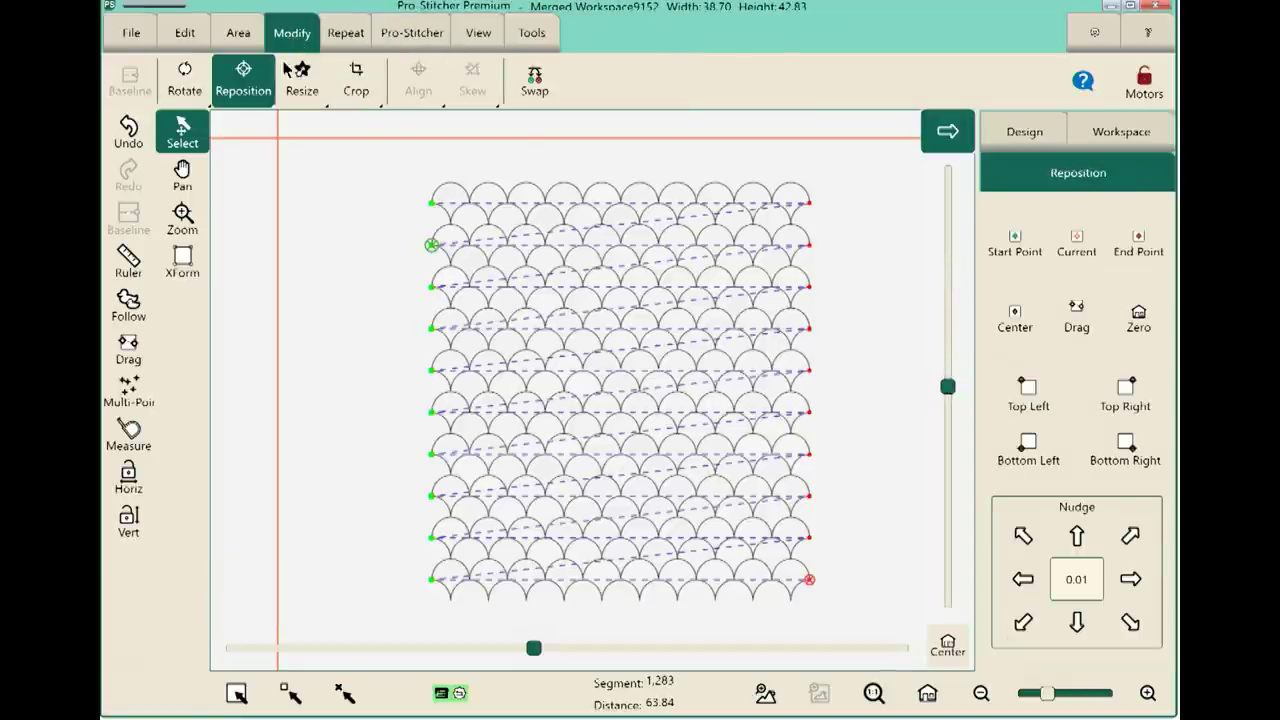
{"action": "left_click", "coordinate": [1018, 249]}
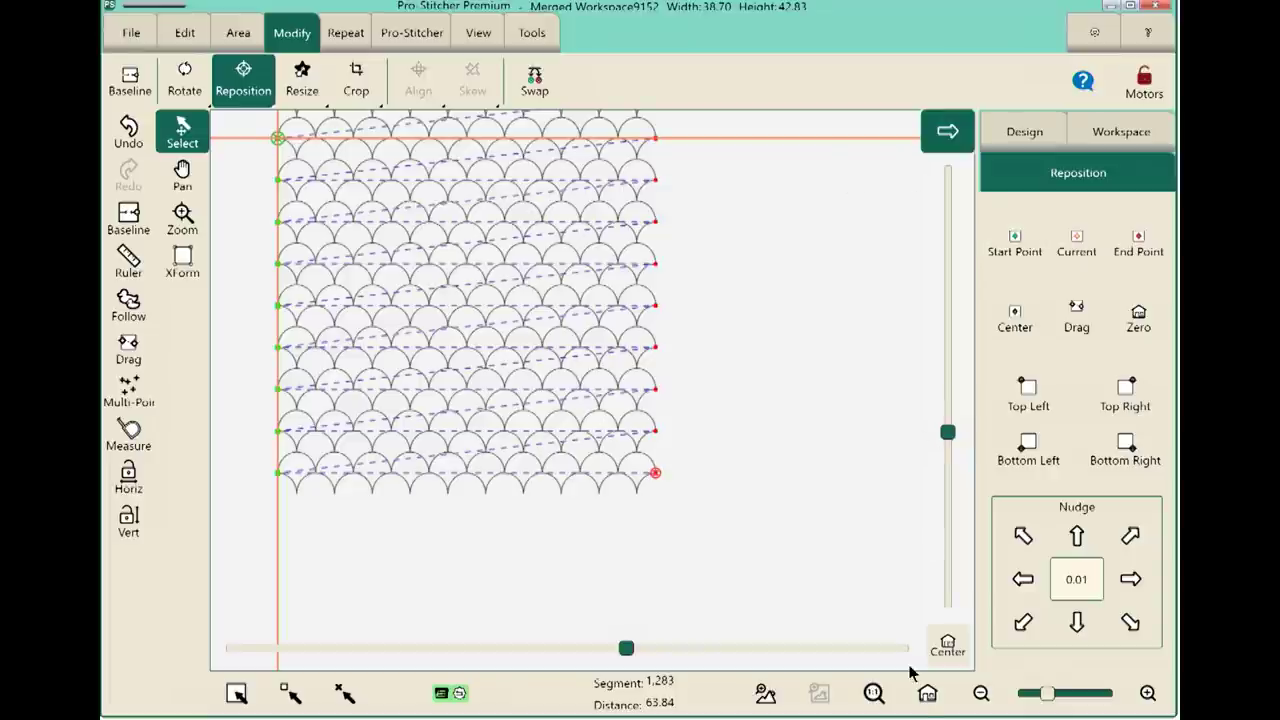
{"action": "left_click", "coordinate": [926, 694]}
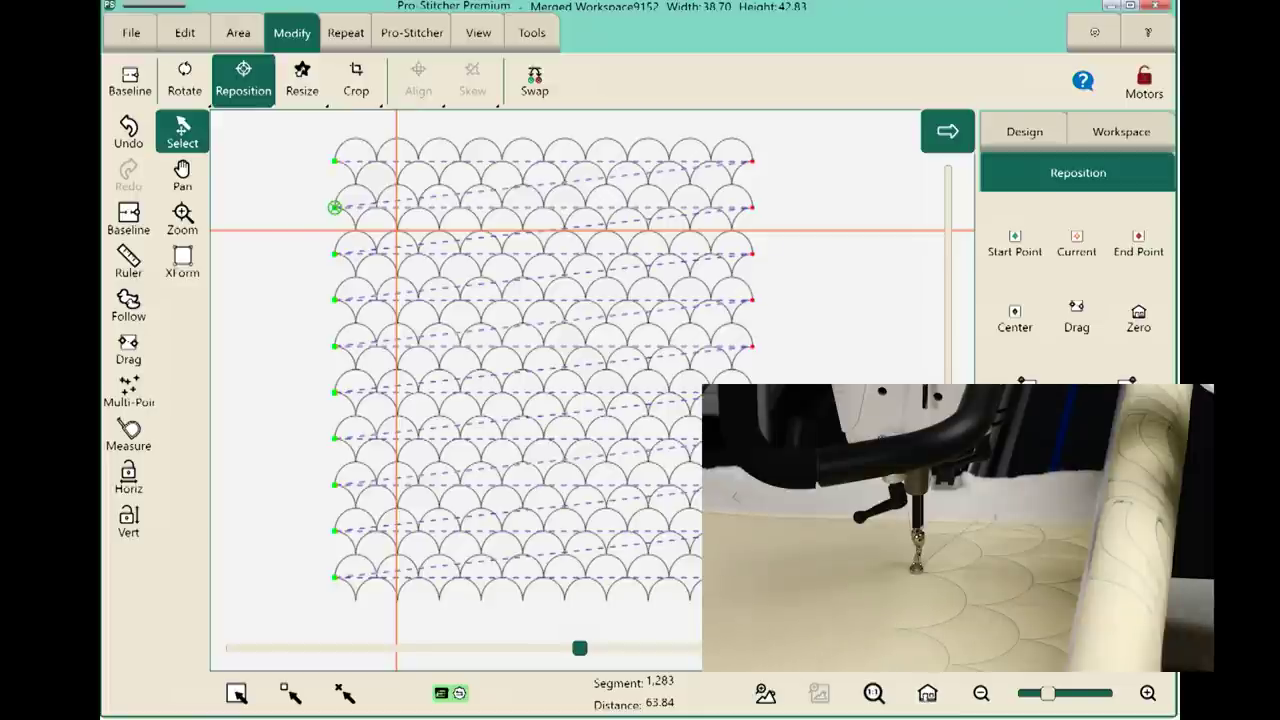
Advance the merged design's start point to the next jump, at point 1284.
{"action": "left_click", "coordinate": [405, 34]}
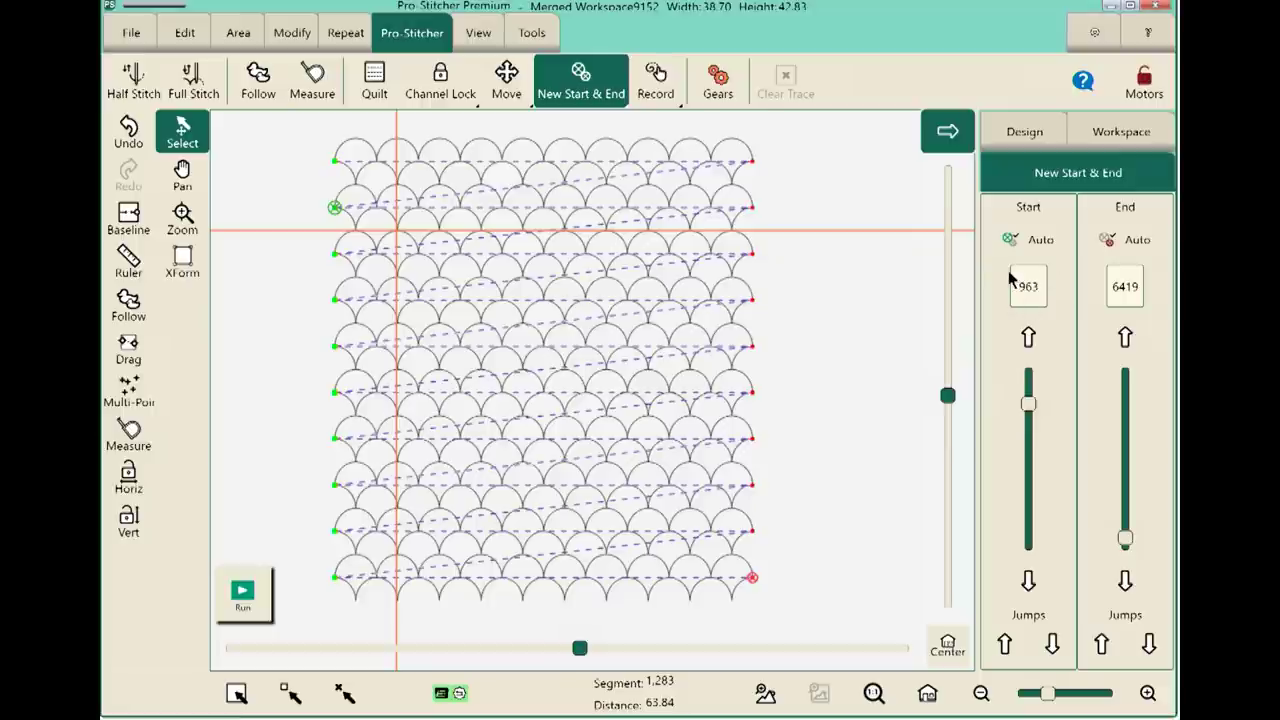
{"action": "left_click", "coordinate": [1054, 645]}
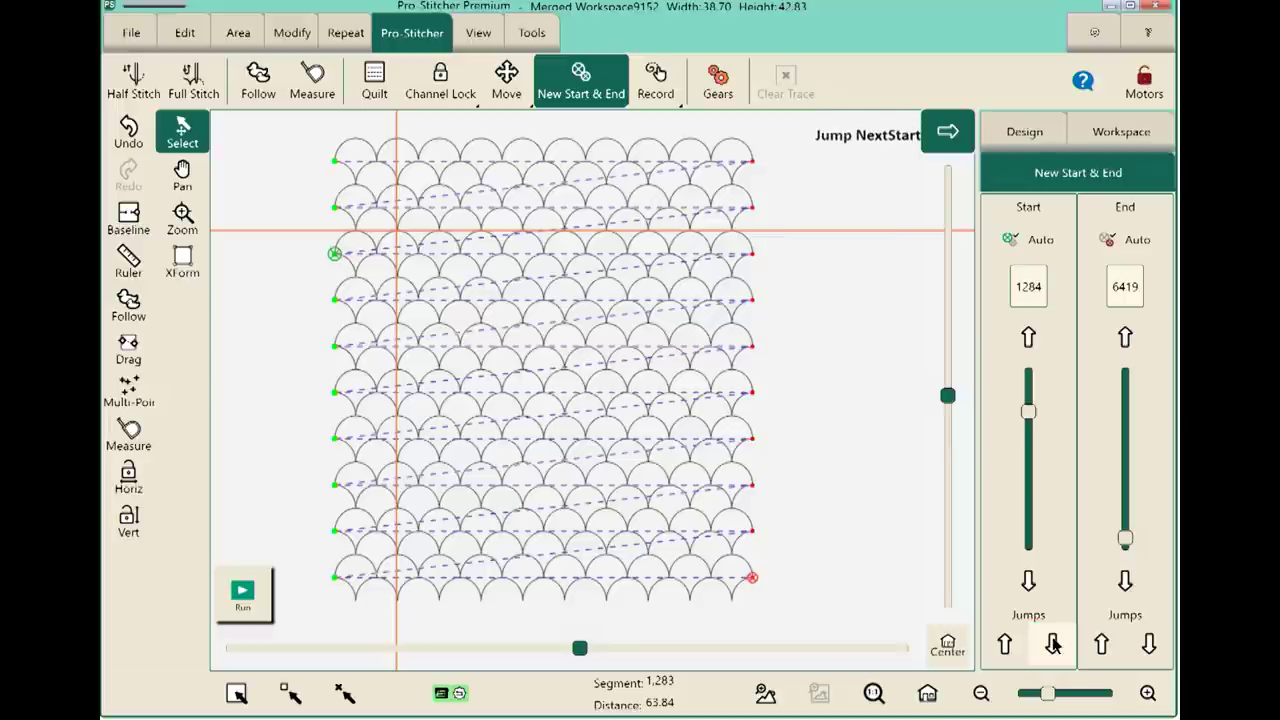